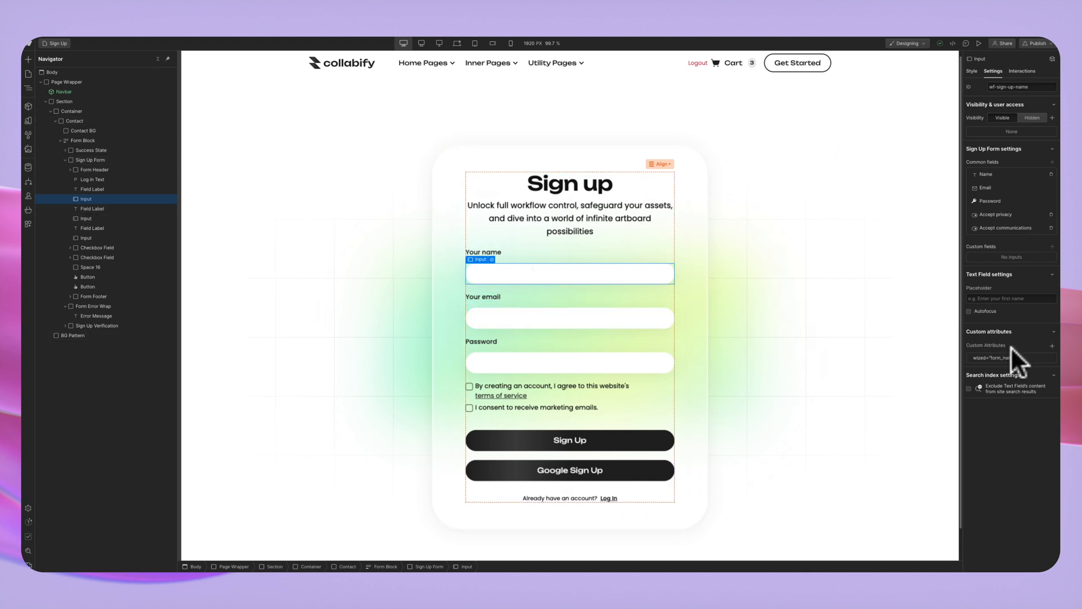
Check the wized attributes on the Sign Up form's name, email, password and submit button.
click(1041, 357)
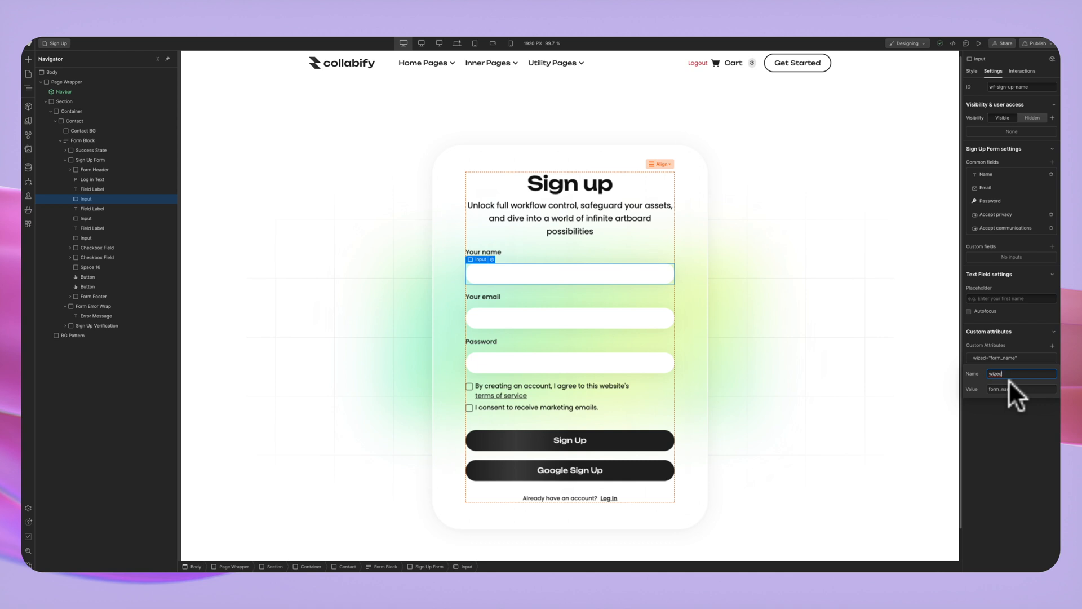
click(904, 273)
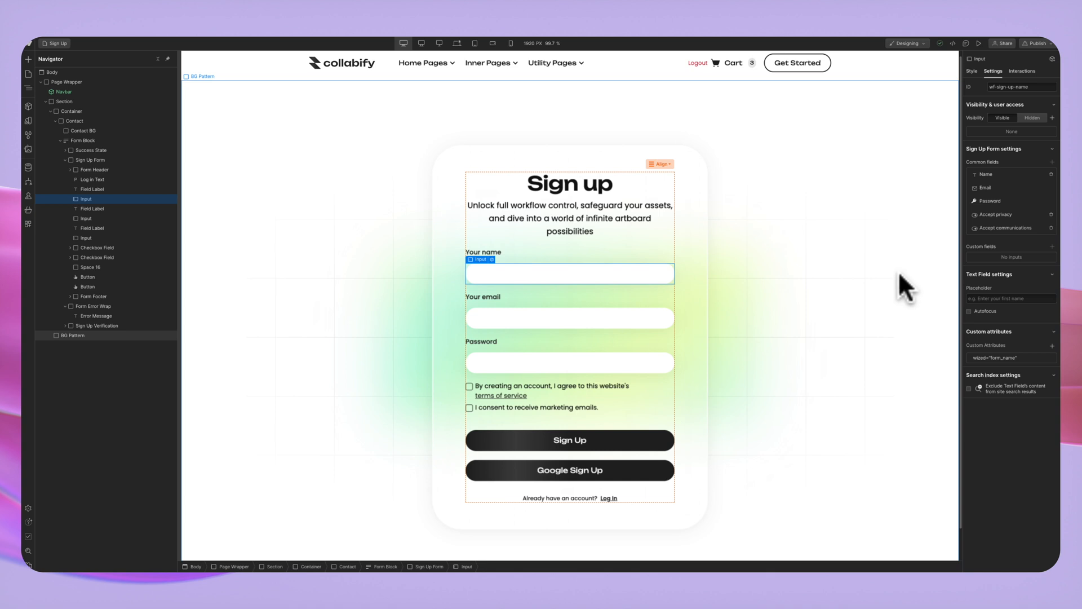
click(534, 268)
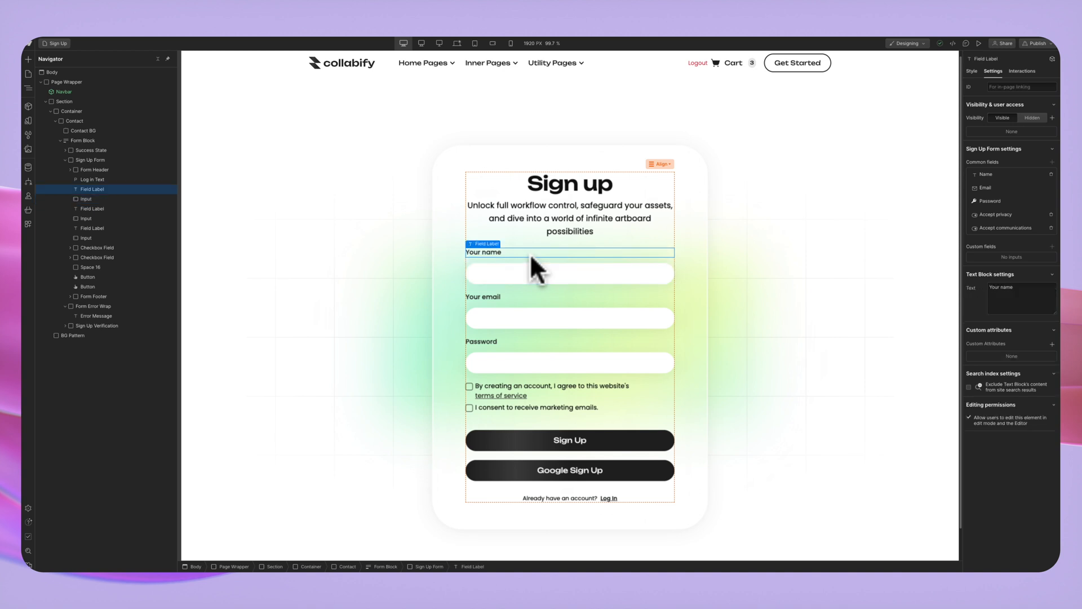
click(542, 327)
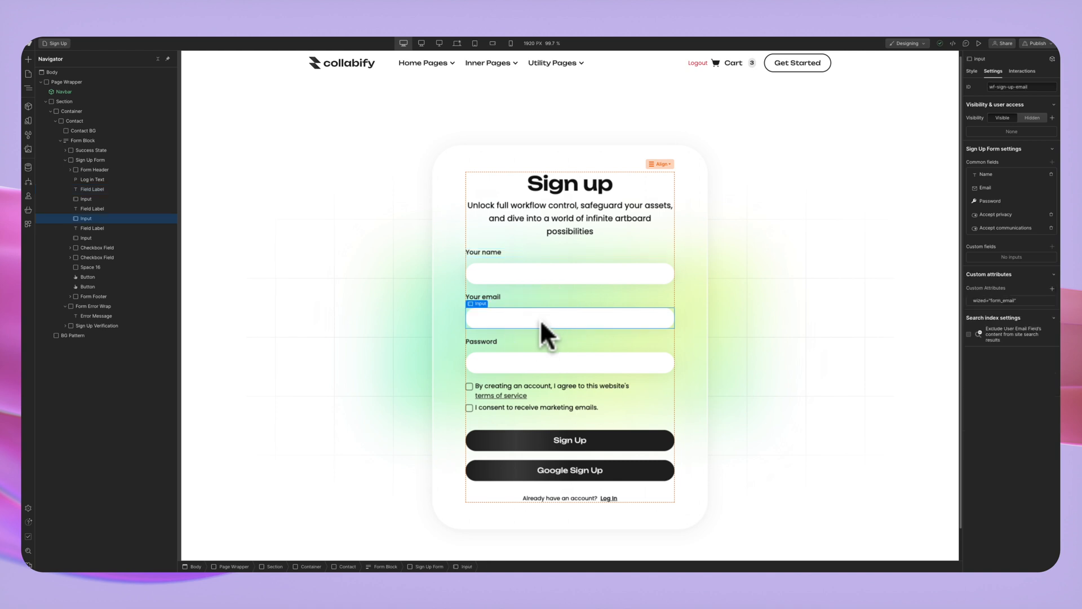
click(546, 367)
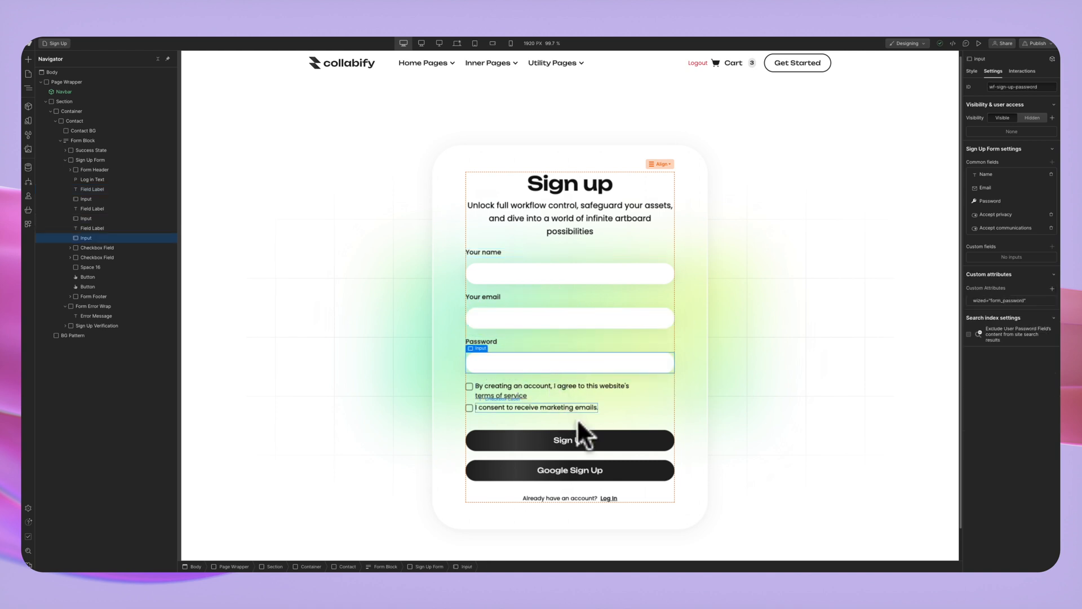
click(583, 435)
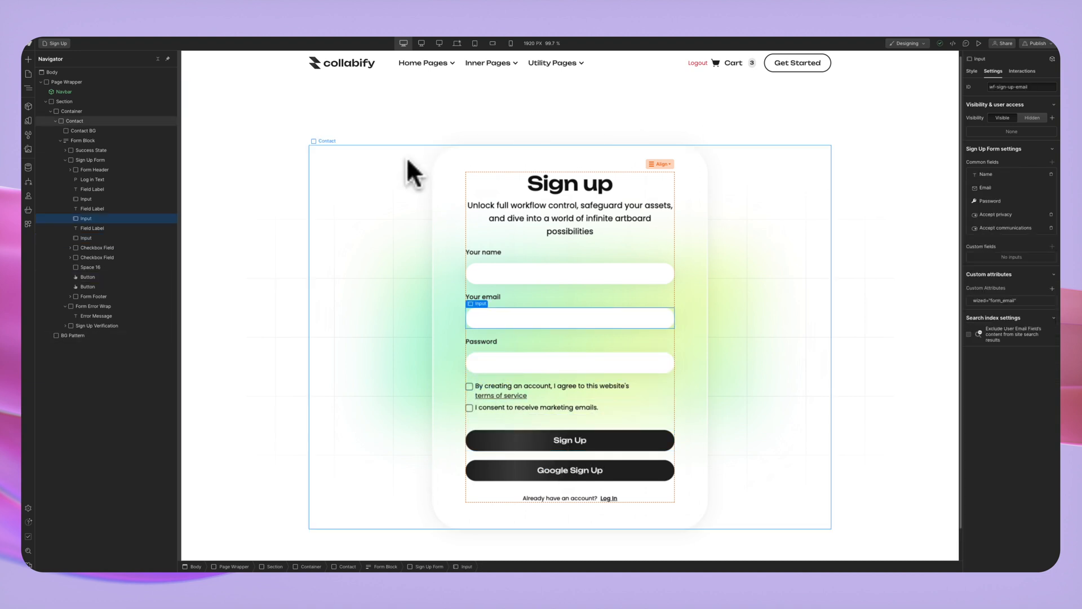
Recheck the name, email and terms checkbox elements, then switch to the Log In page.
click(526, 271)
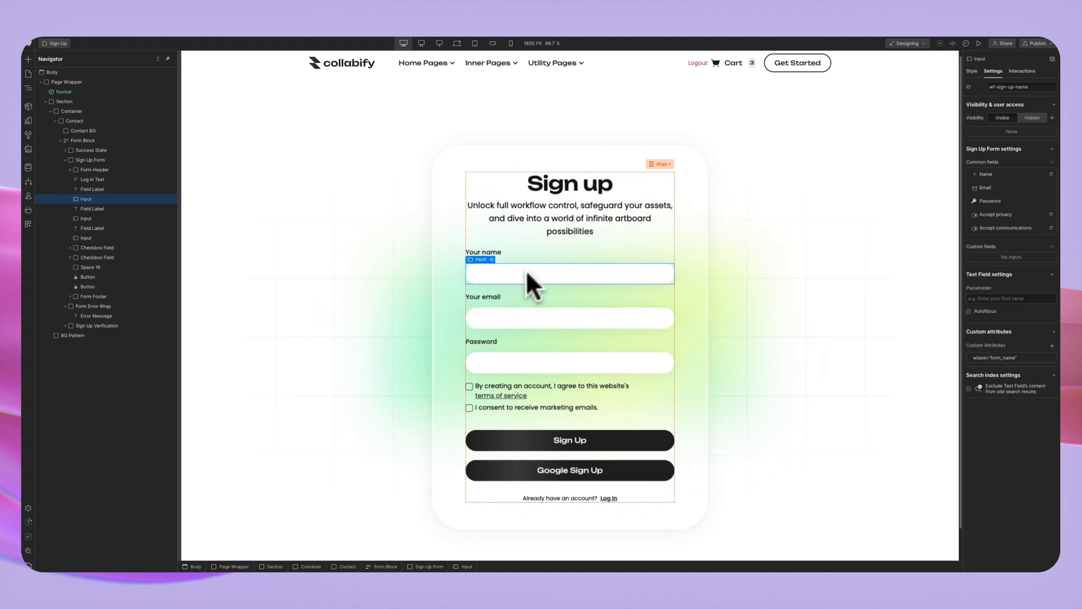
click(536, 313)
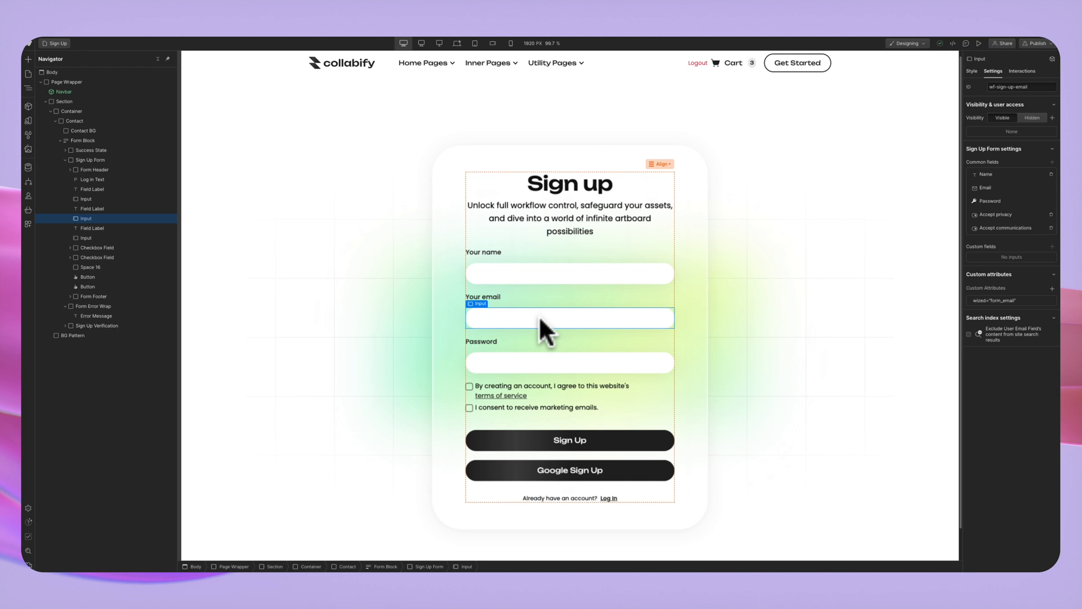
click(516, 389)
click(52, 44)
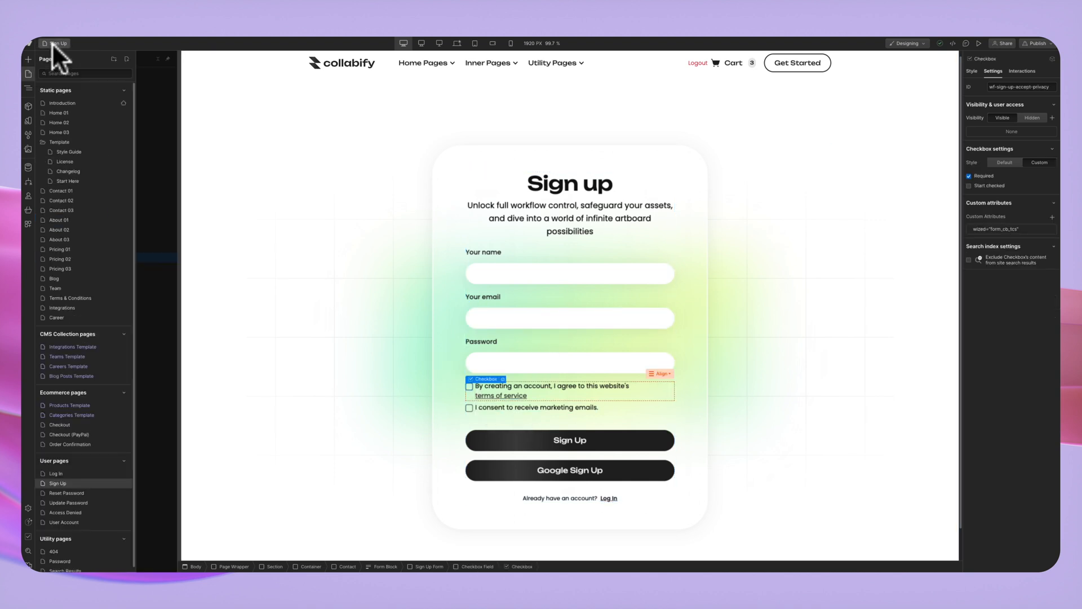
click(55, 473)
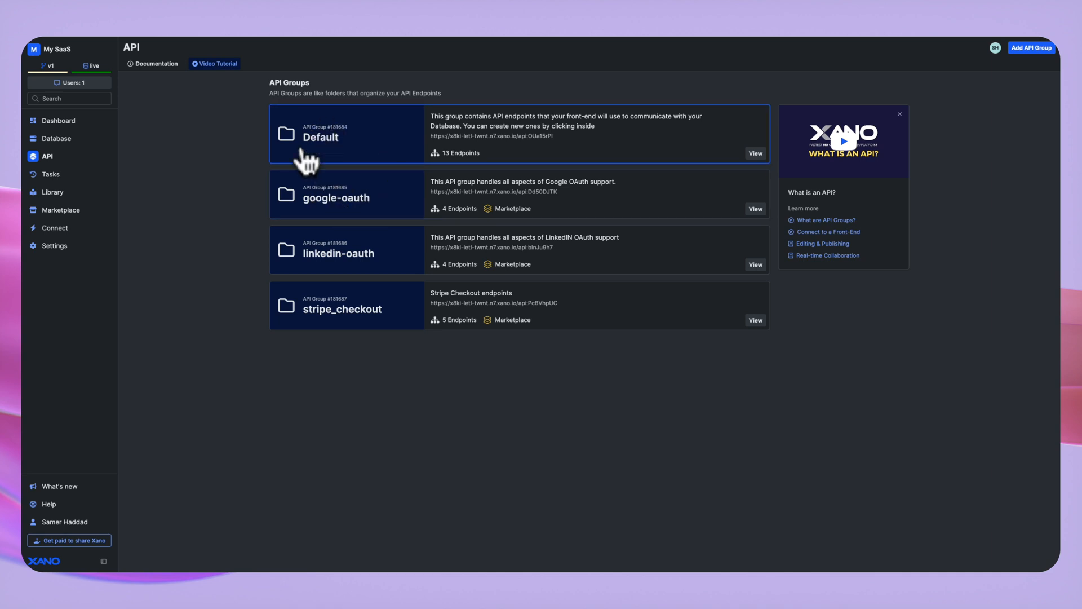
Open the google-oauth API group to list its oauth/google endpoints.
click(355, 205)
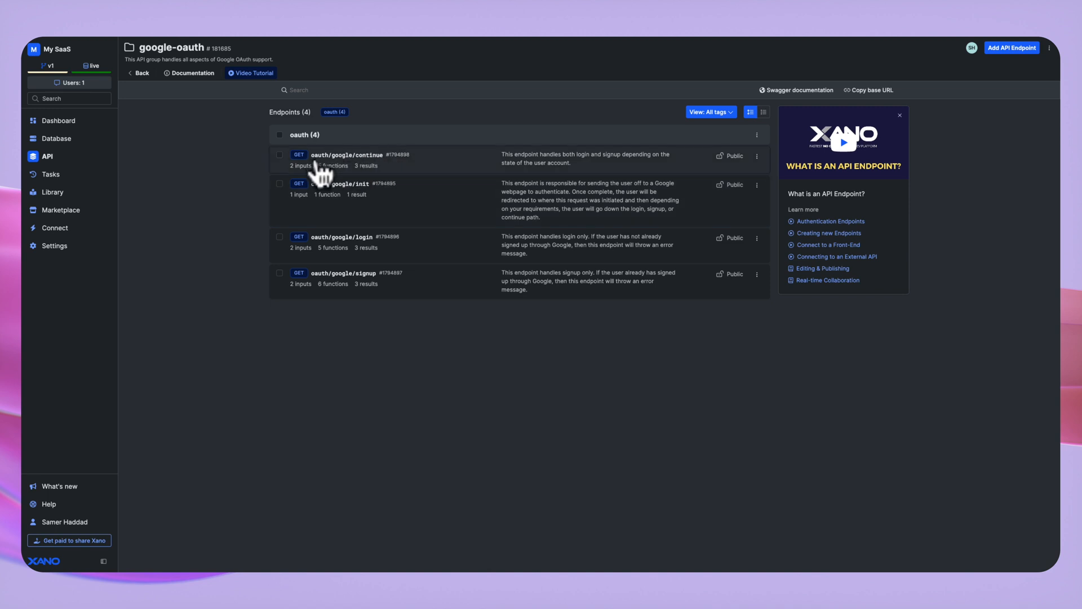
Open the oauth/google/continue endpoint and review its inputs, function stack and token/name/email response.
click(349, 169)
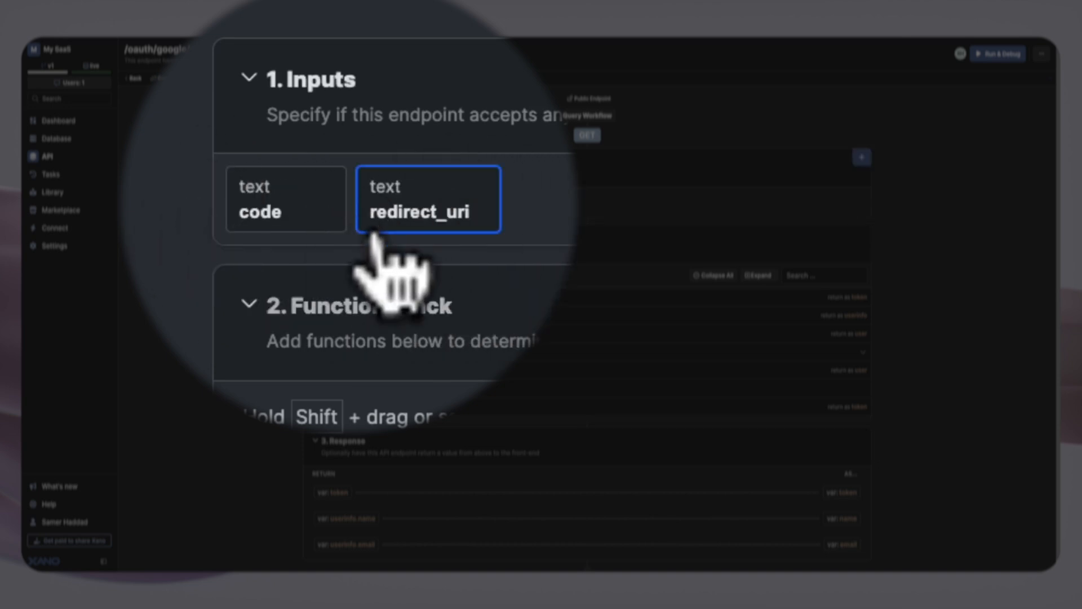
scroll(397, 200, down, 1)
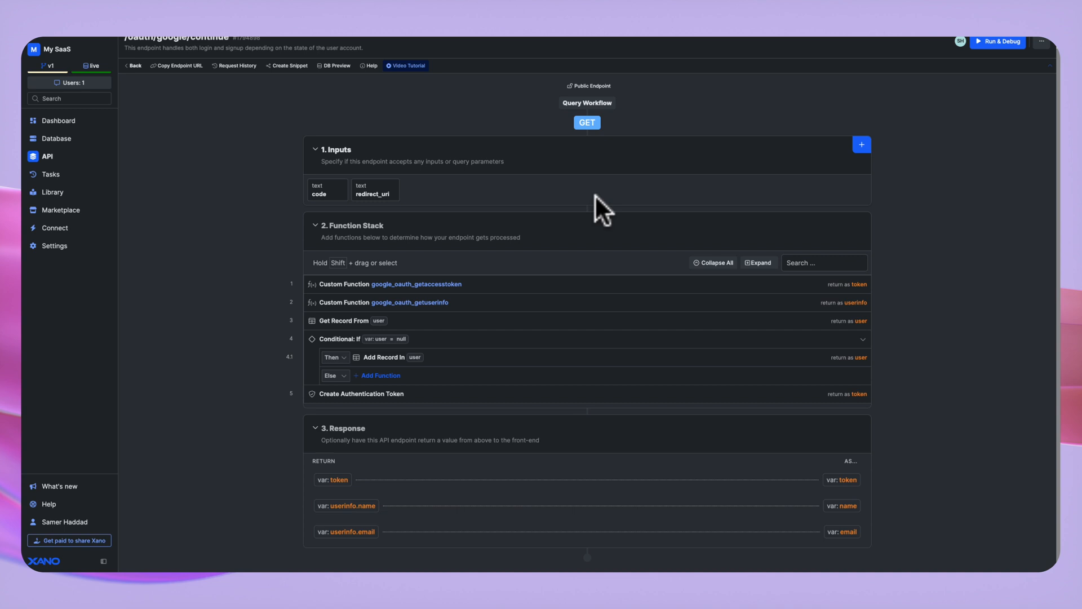
scroll(309, 140, up, 1)
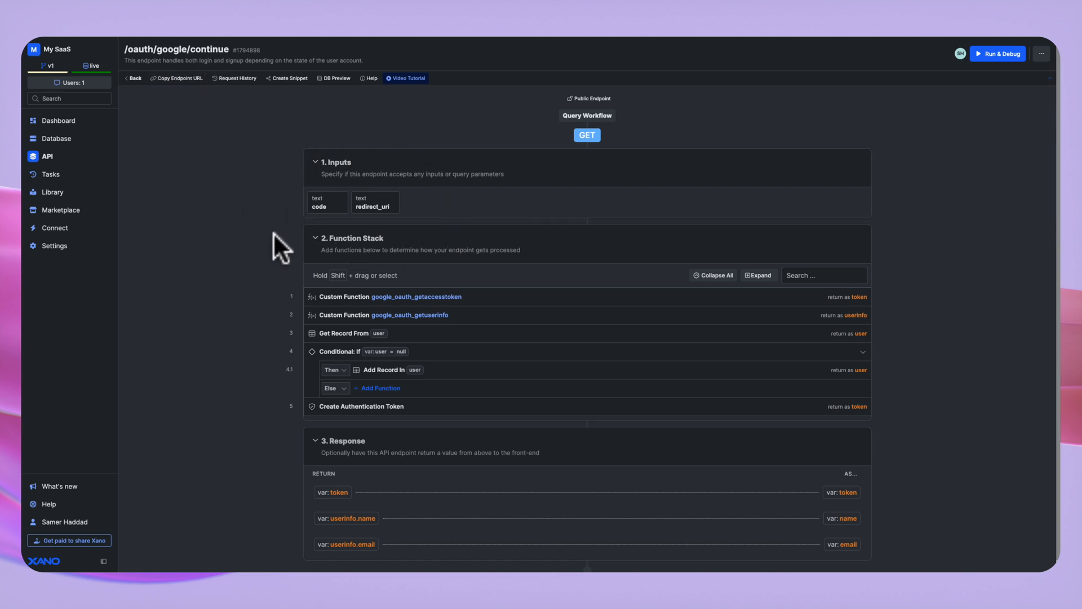
Open the Default group's auth/signup endpoint and inspect the Accept_TCs boolean input settings.
click(133, 78)
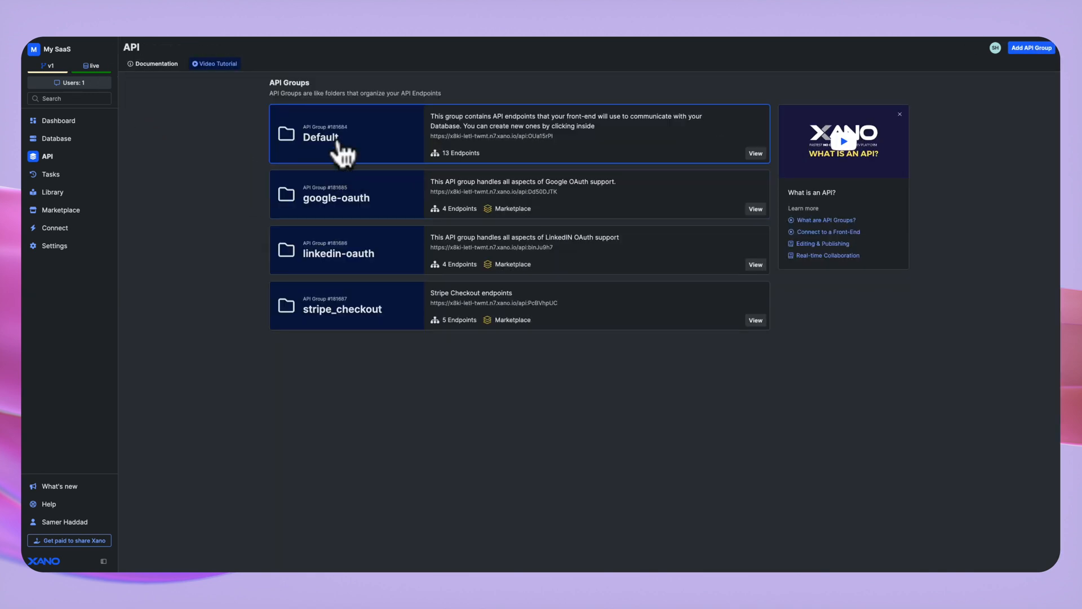
click(339, 146)
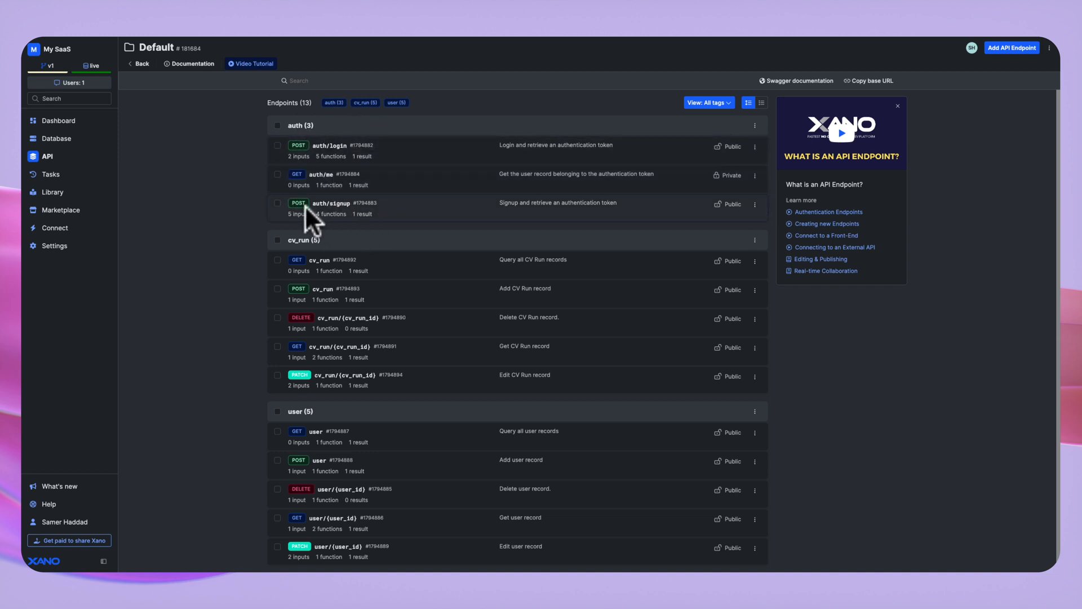
click(339, 210)
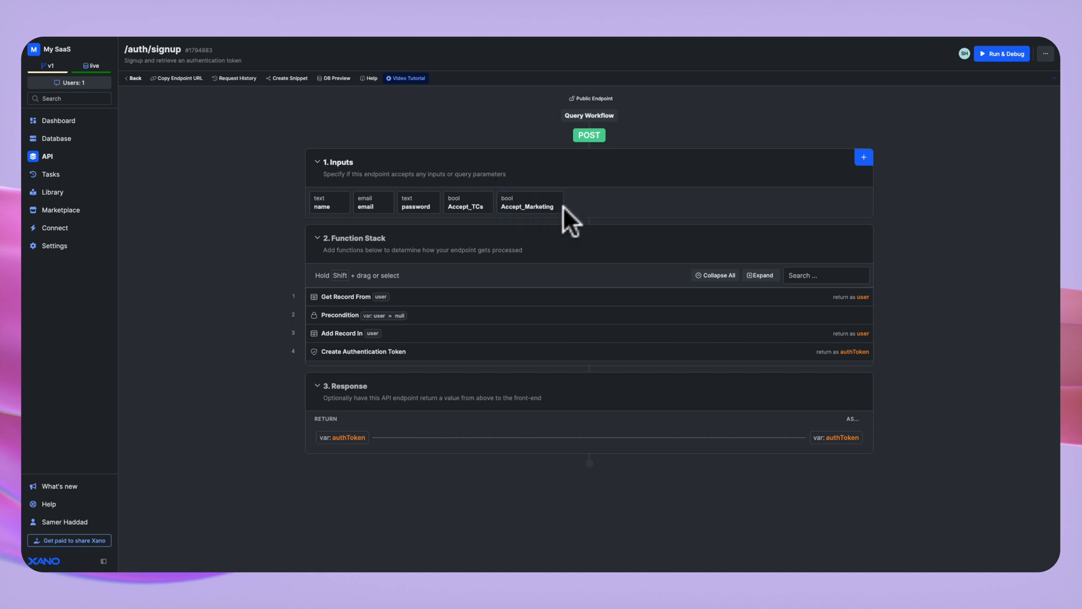
click(507, 206)
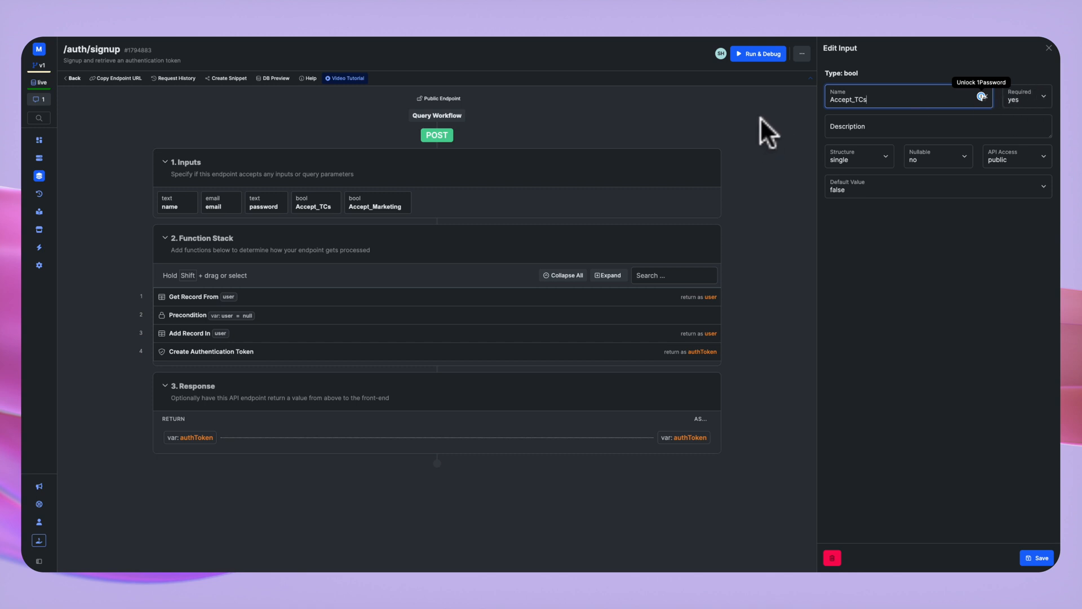
Inspect the signup endpoint's Accept_Marketing input settings.
click(391, 201)
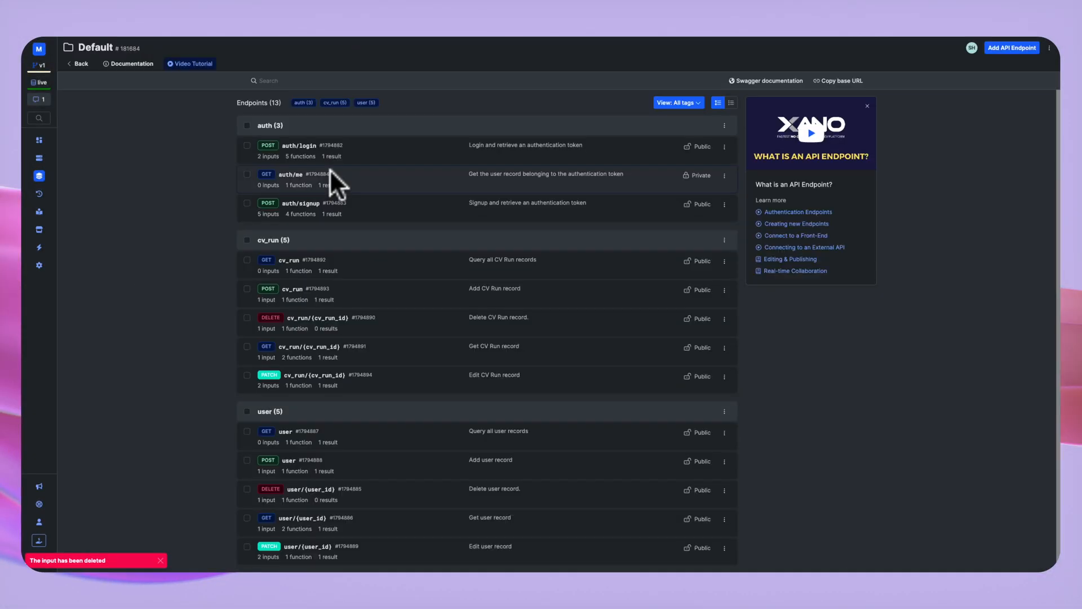
Open the auth/me endpoint from the Default group's endpoint list.
click(292, 181)
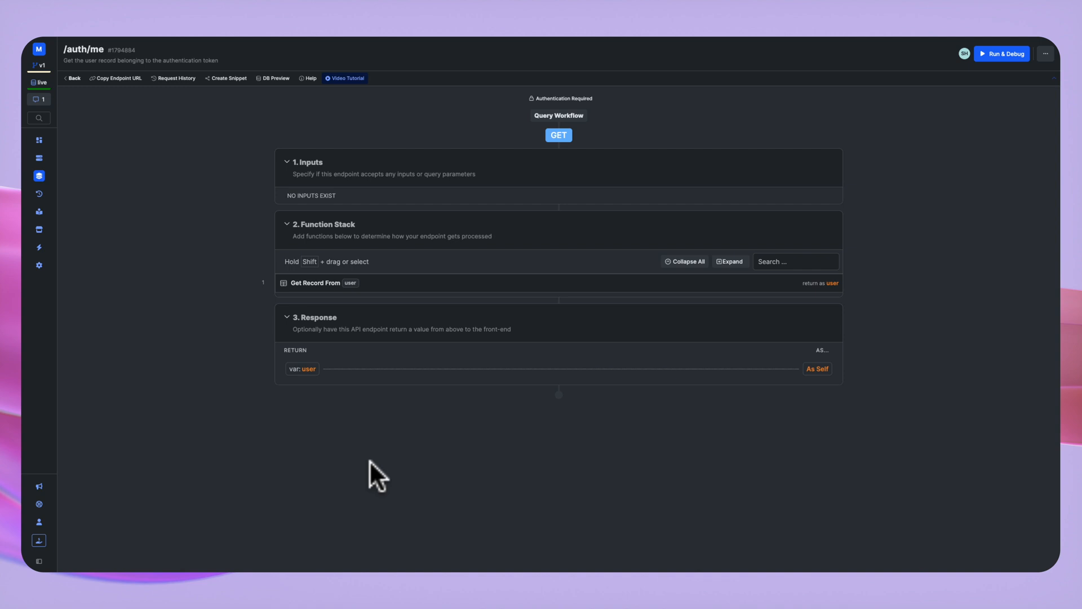
Review the auth/login endpoint, then open the user table from Database Tables.
click(72, 79)
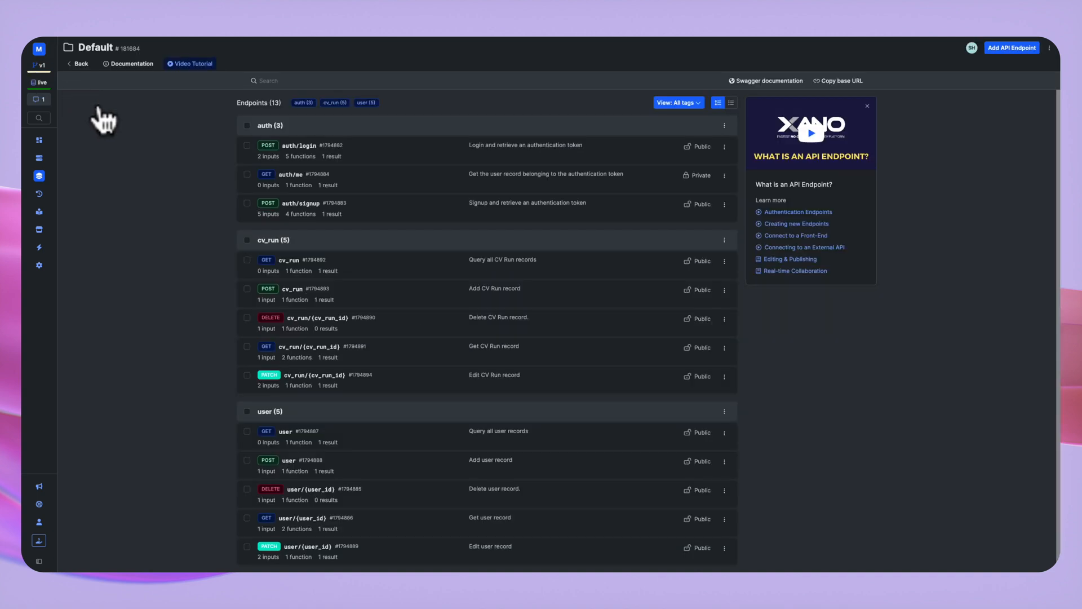
click(306, 152)
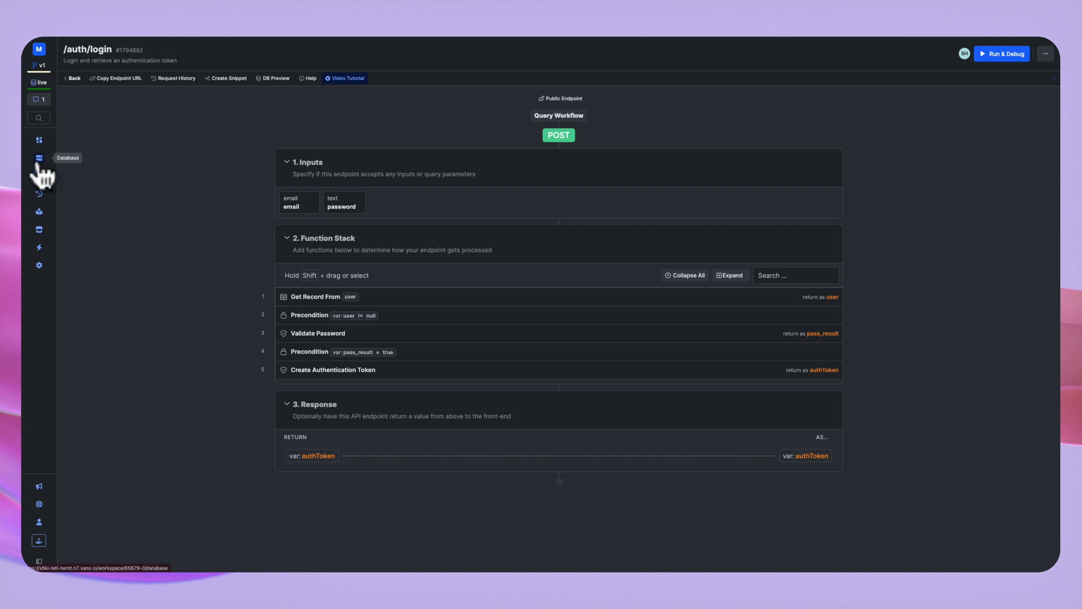
click(46, 169)
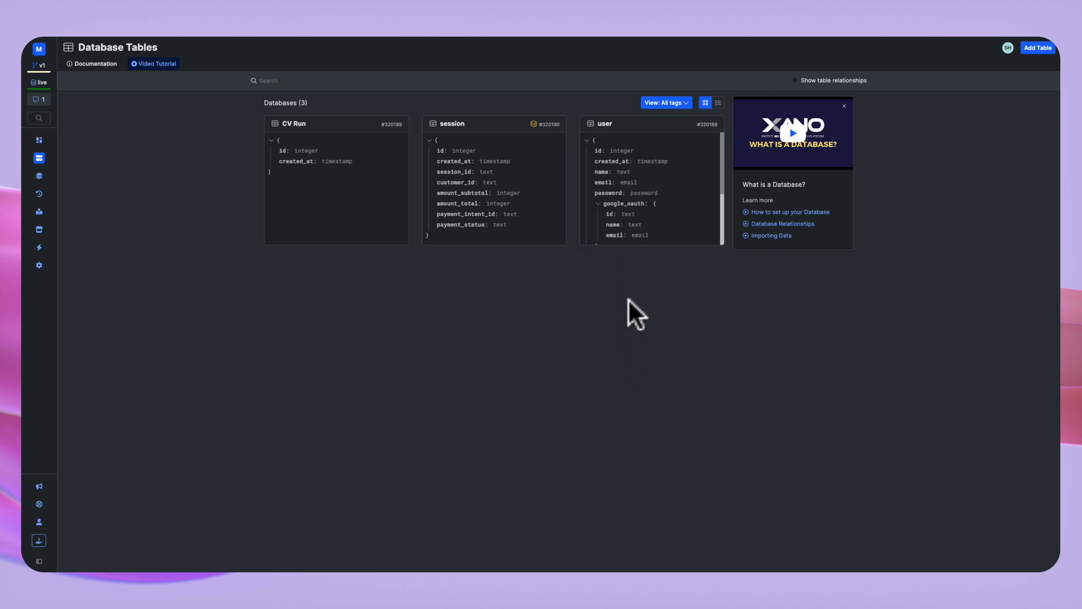
click(617, 127)
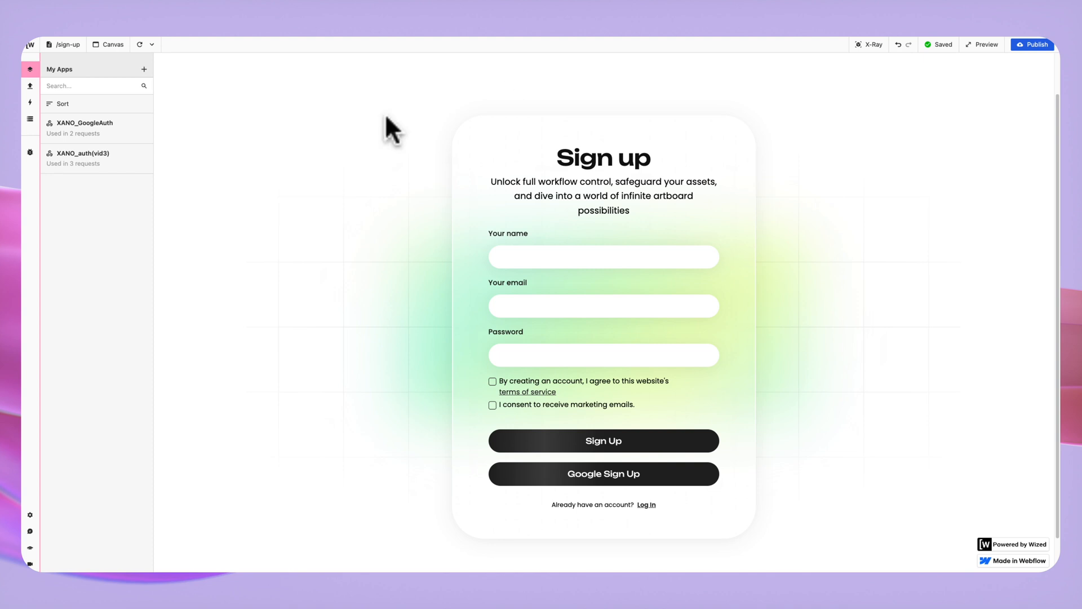
Toggle X-Ray to check form attributes, then show the Reload canvas and Rescan attributes options.
click(869, 46)
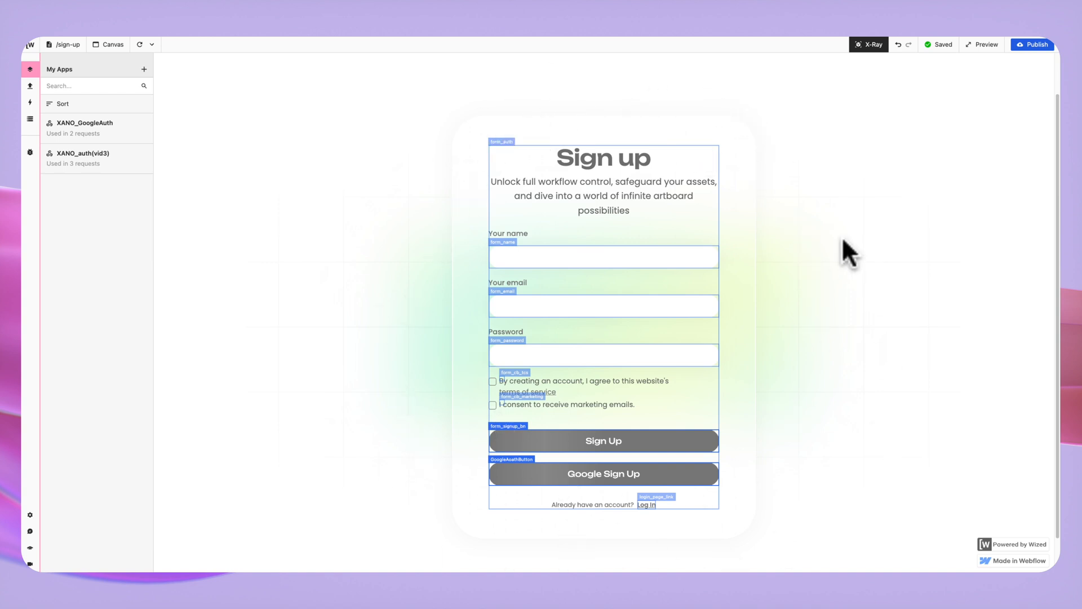
click(860, 45)
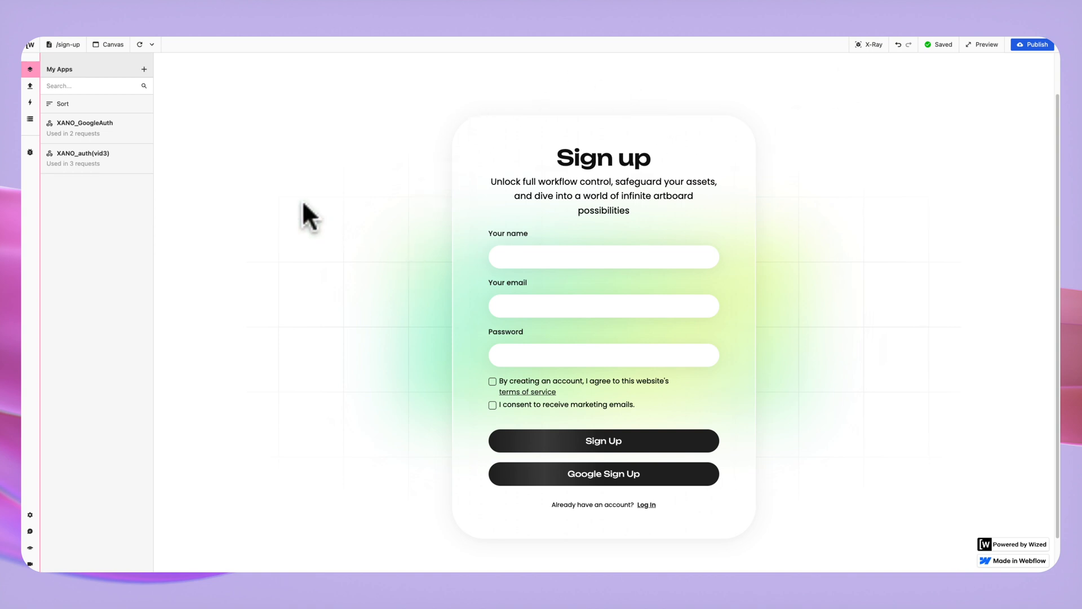
click(153, 45)
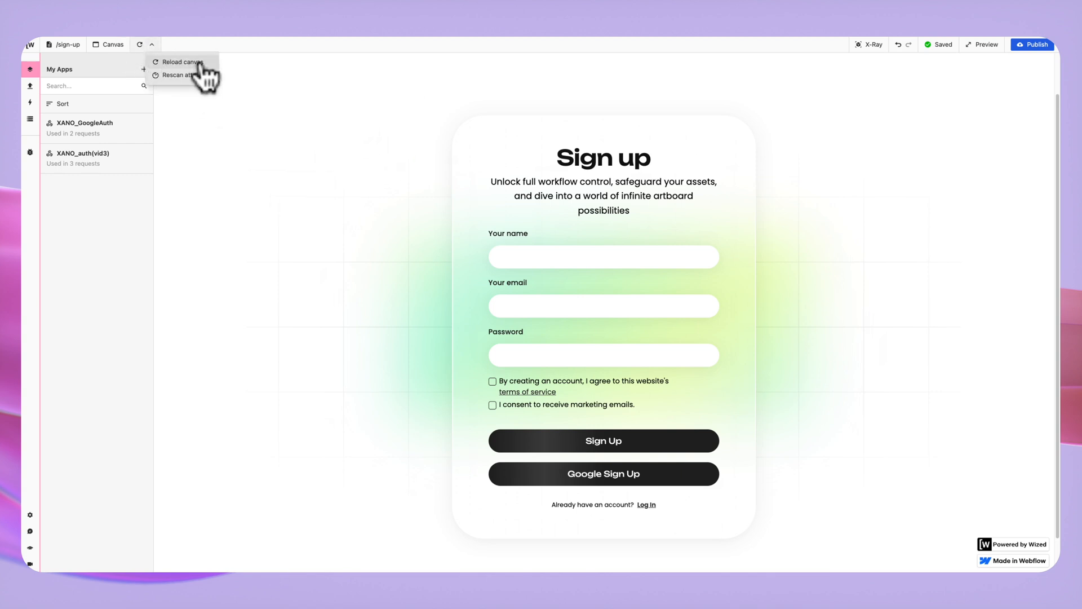
click(172, 76)
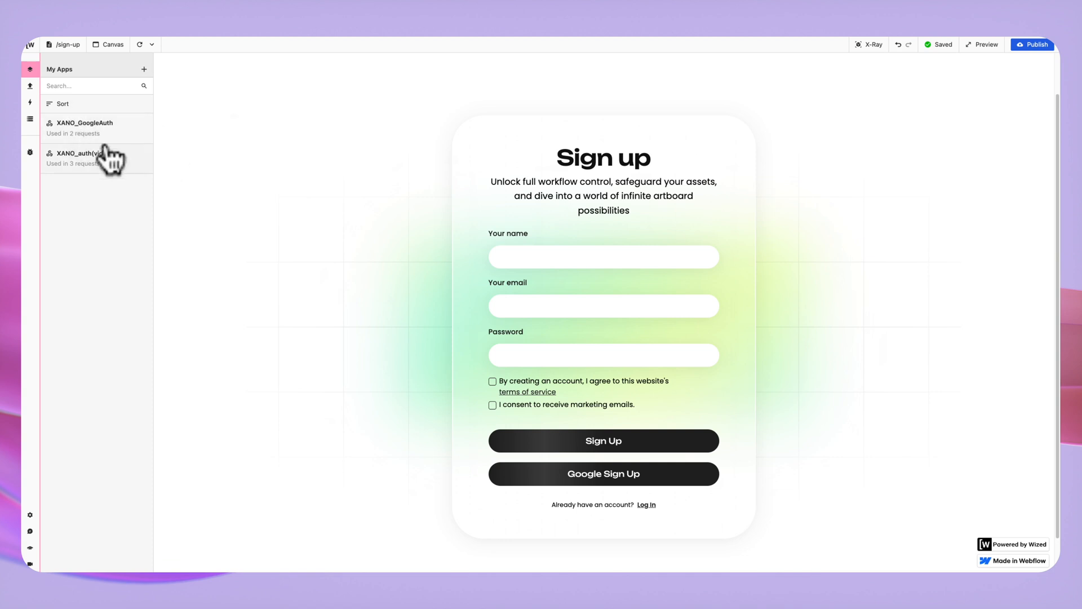
Review the base URLs of XANO_GoogleAuth and XANO_auth(vid3), then view the Requests list.
click(97, 131)
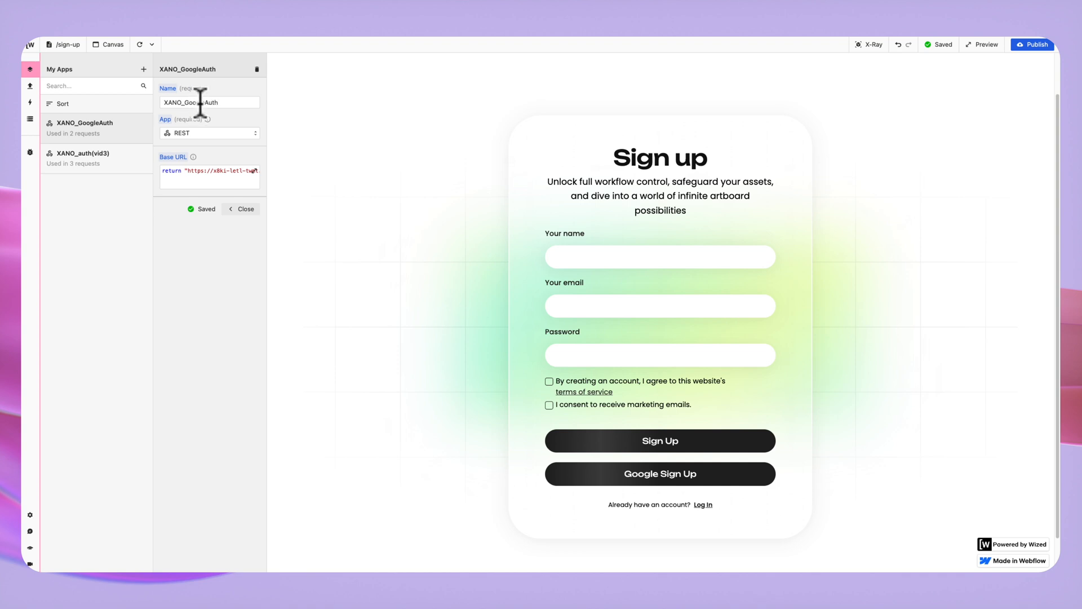
click(213, 186)
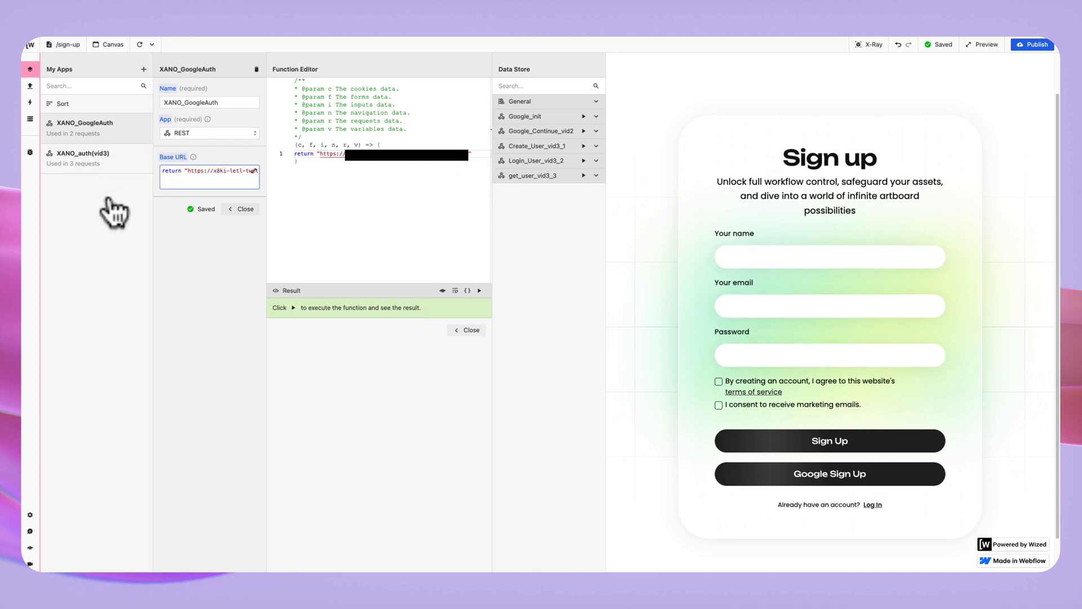
click(108, 169)
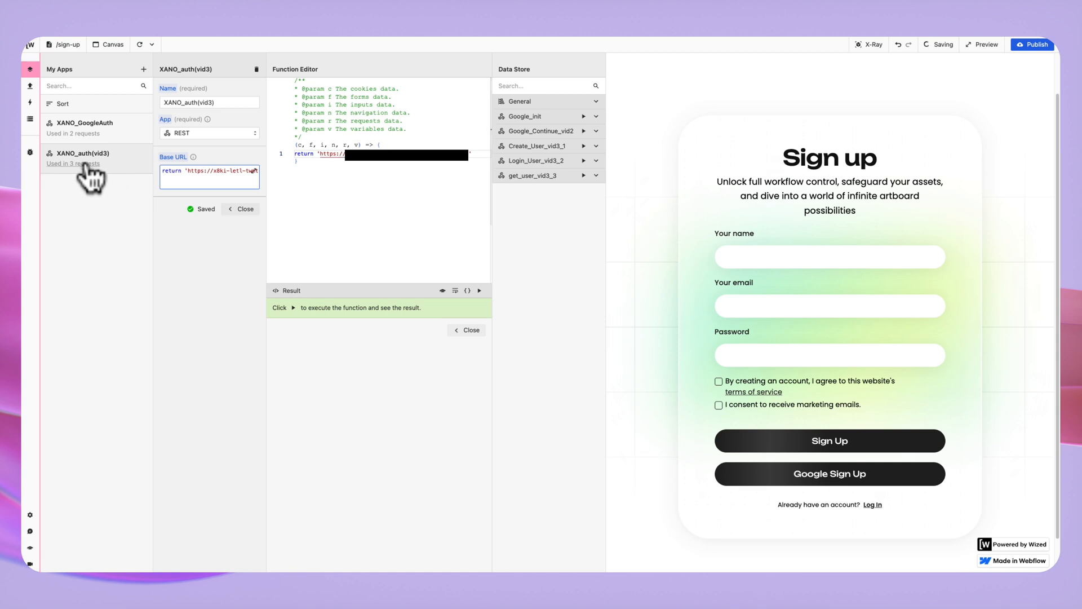
click(197, 179)
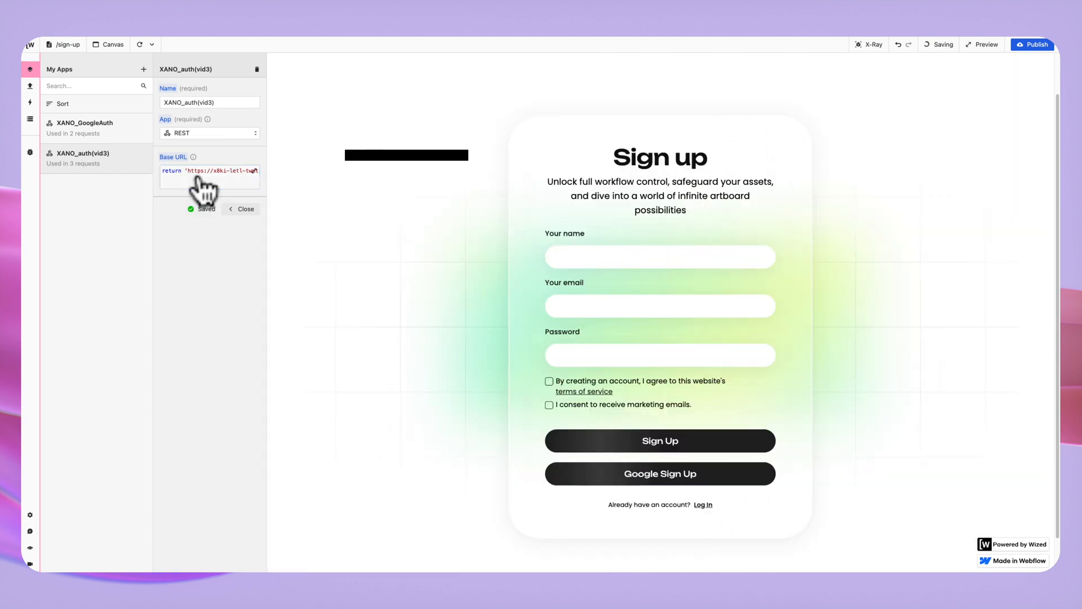
click(202, 186)
click(311, 180)
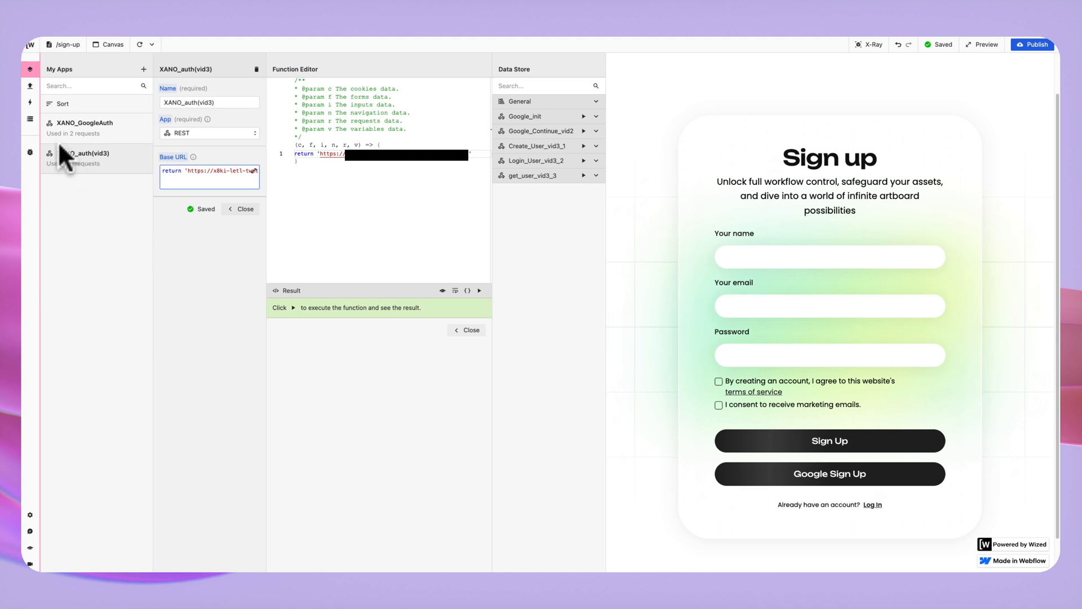
click(30, 86)
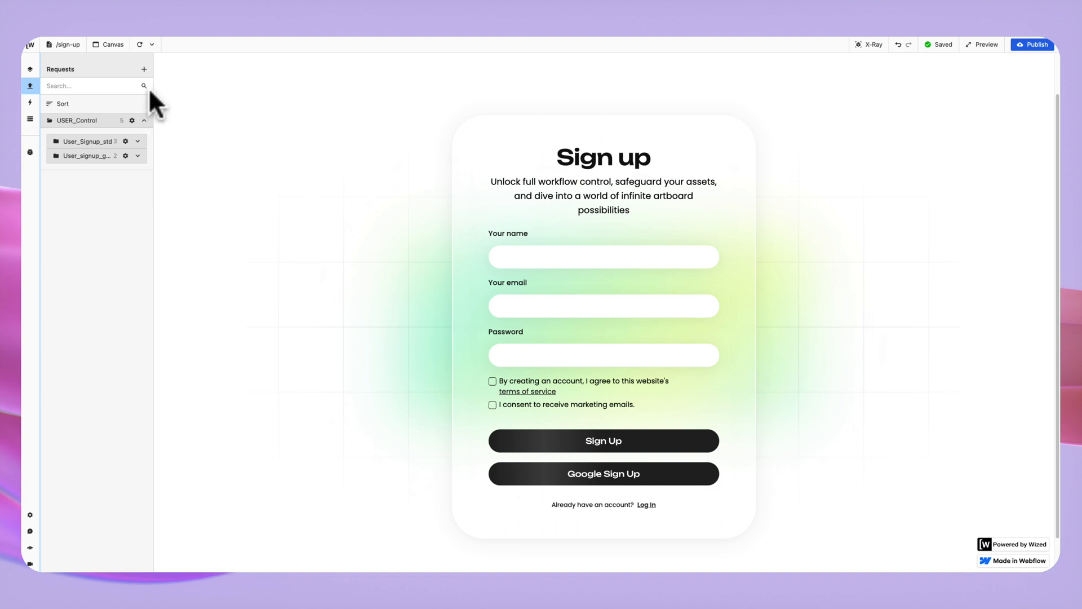
Start a new request, browse its folder options, and close it without saving.
click(144, 69)
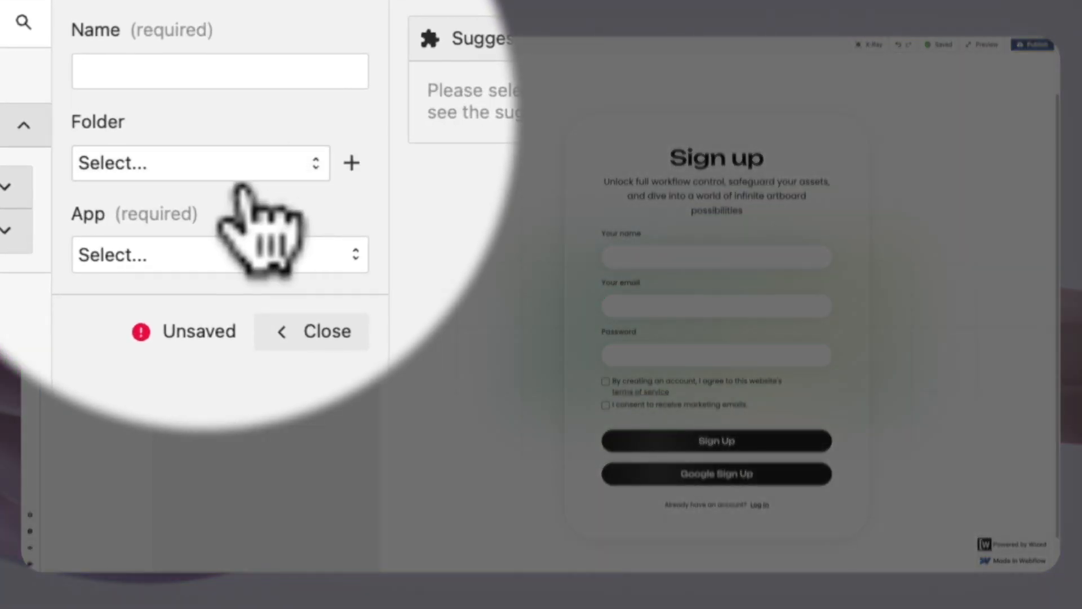
click(242, 165)
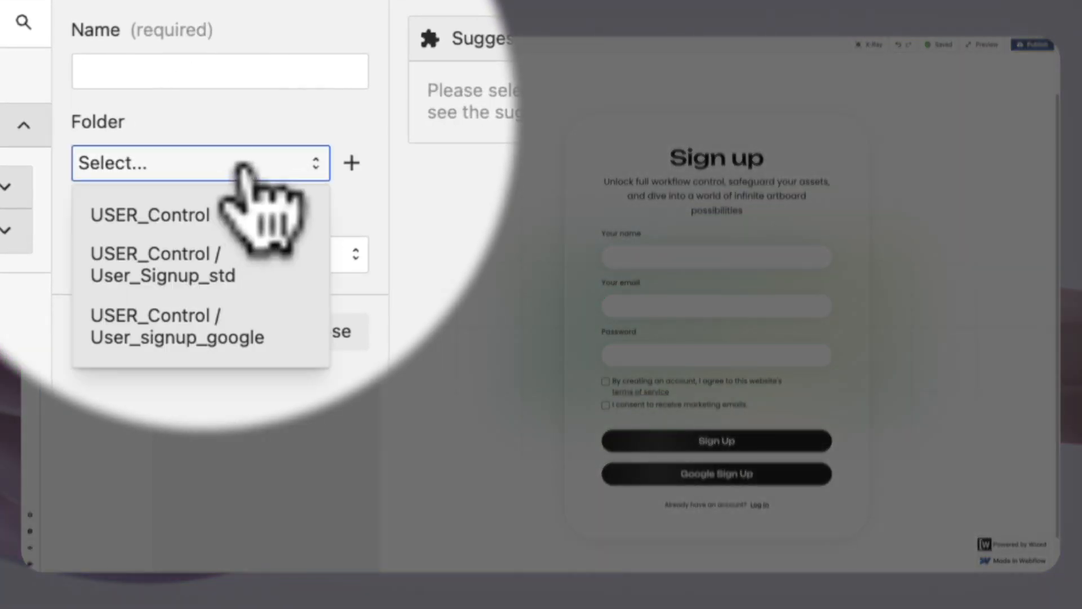
click(242, 165)
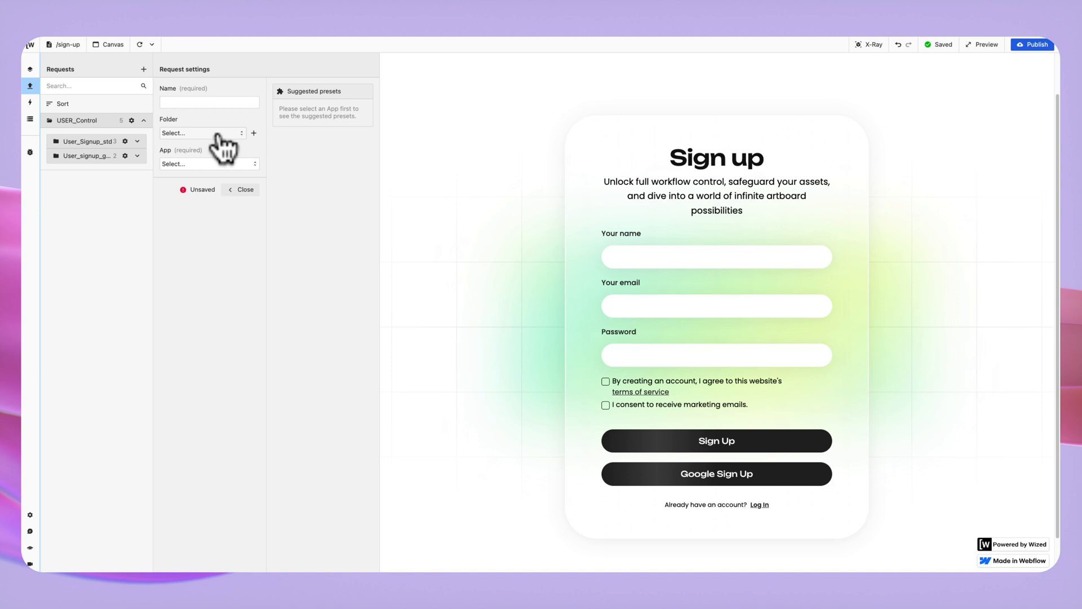
click(241, 190)
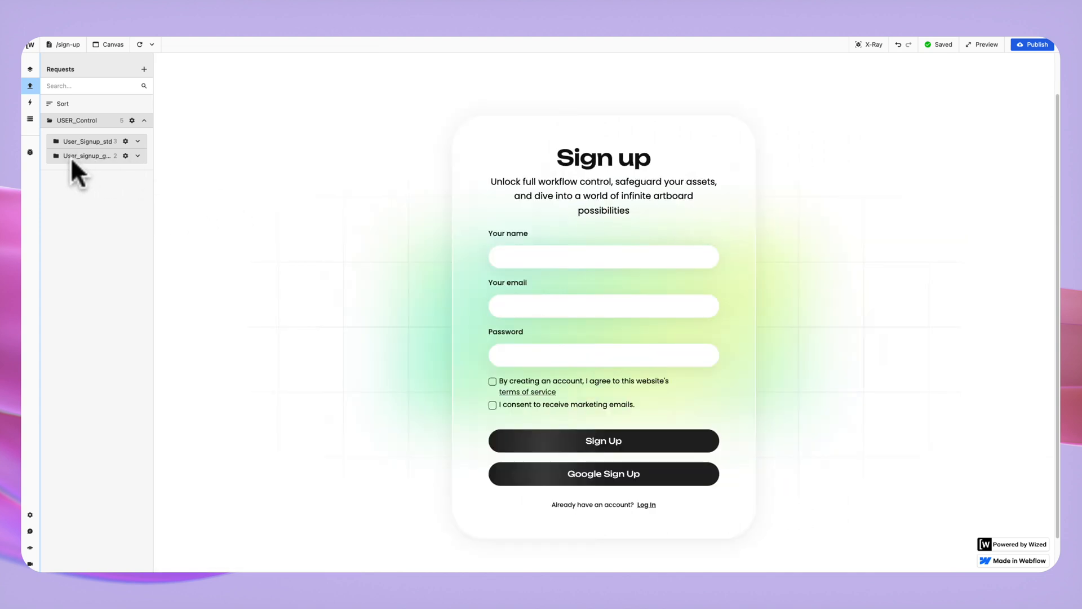
Expand User_signup_google and open the Google_init request (GET /oauth/google/init on XANO_GoogleAuth).
click(137, 155)
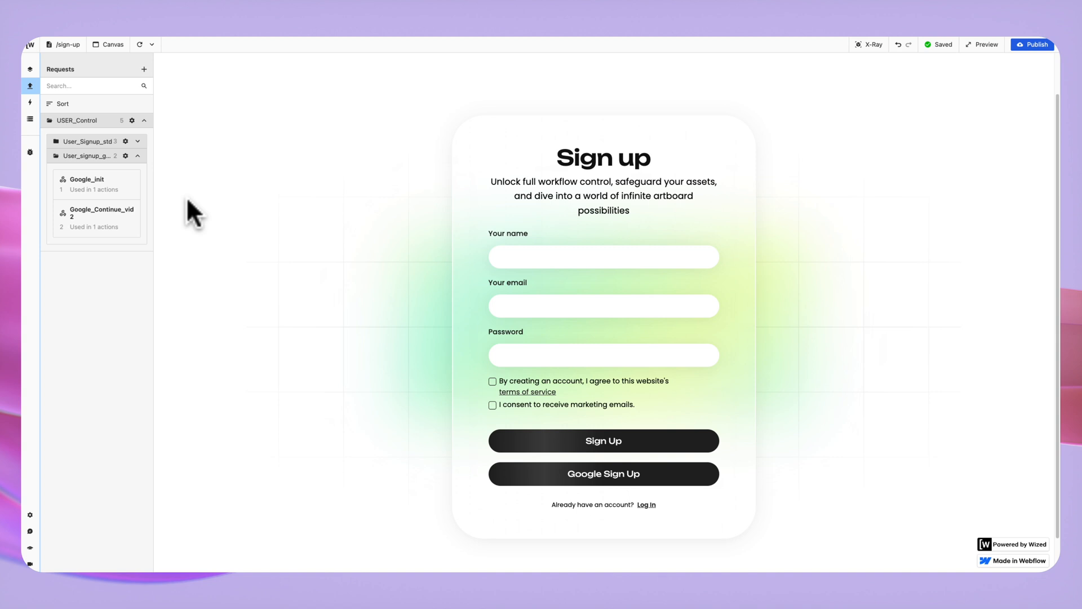
click(107, 192)
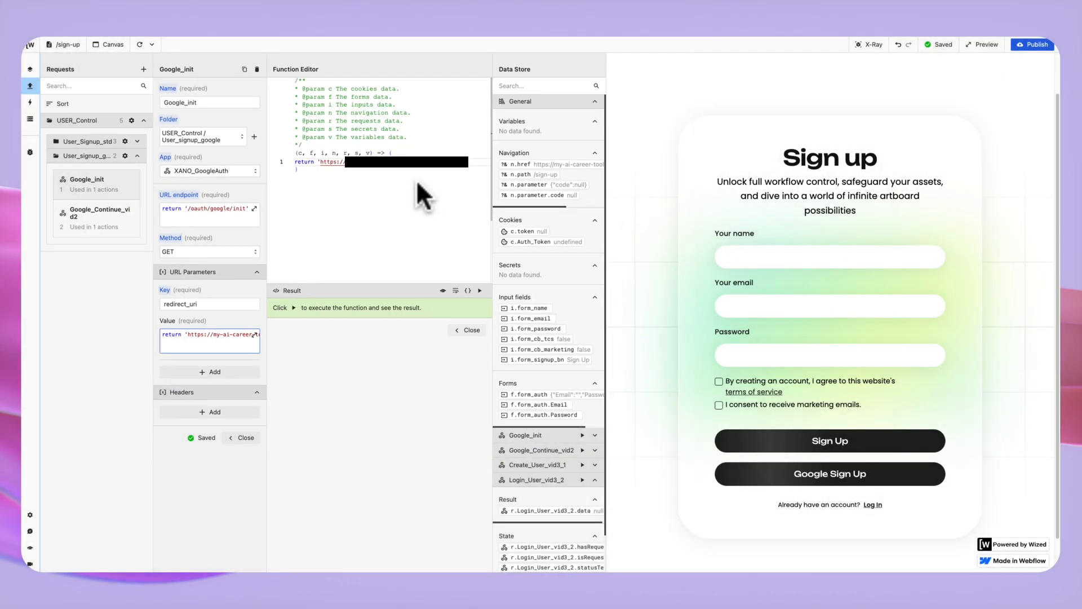
Open Google_Continue_vid2, the GET /oauth/google/continue request passing redirect_uri and code.
click(105, 221)
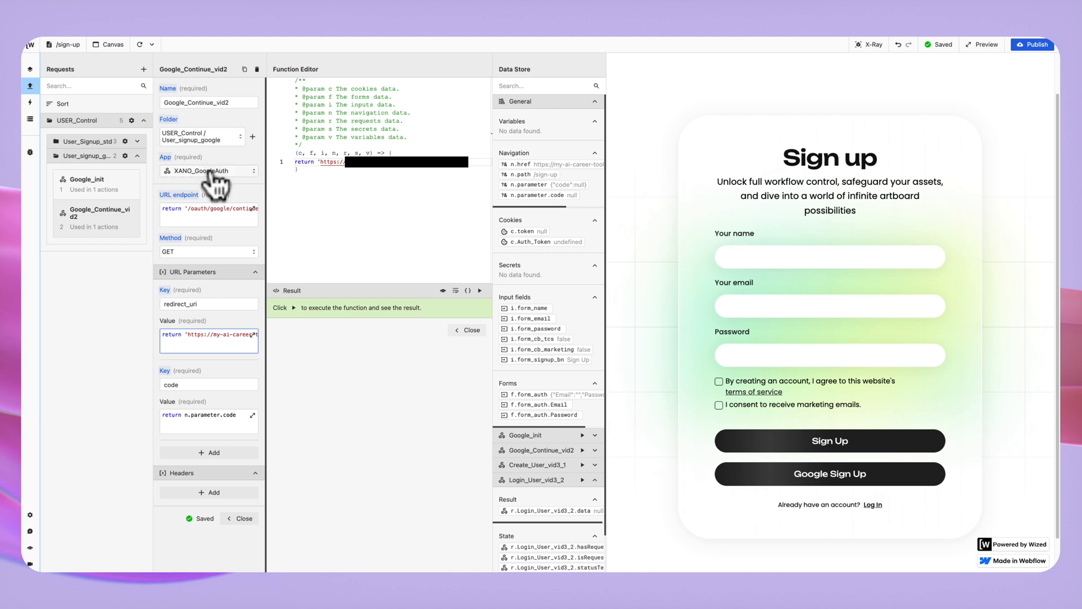
click(216, 217)
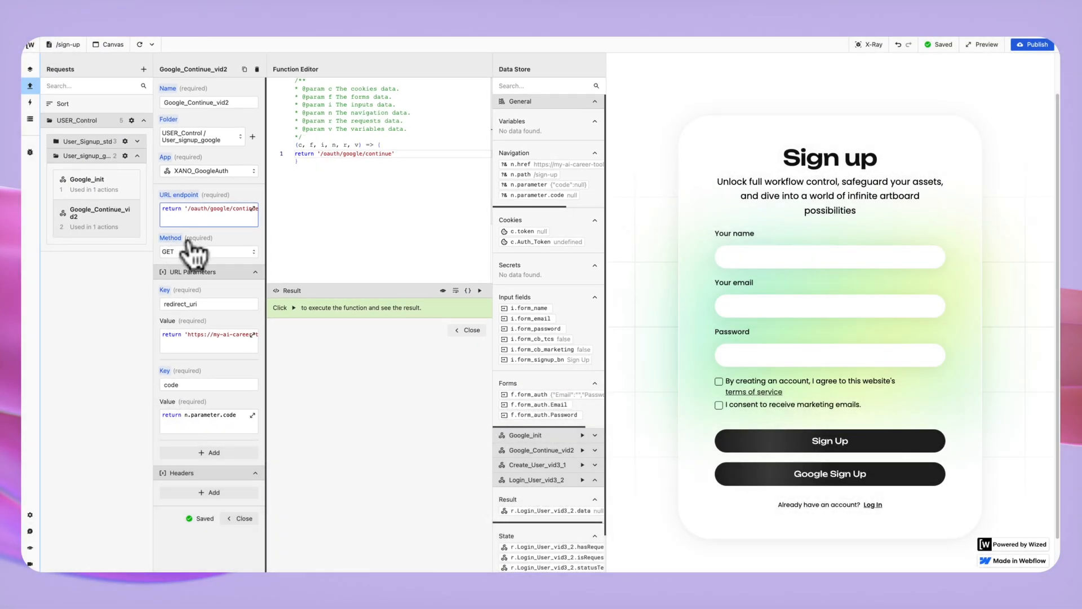
scroll(213, 262, down, 1)
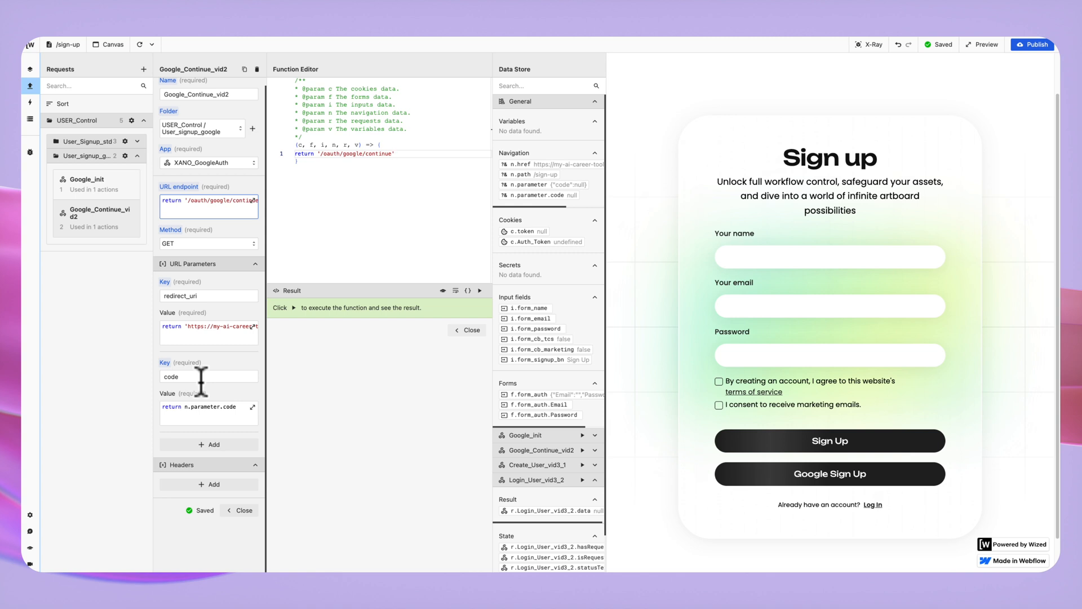
click(167, 417)
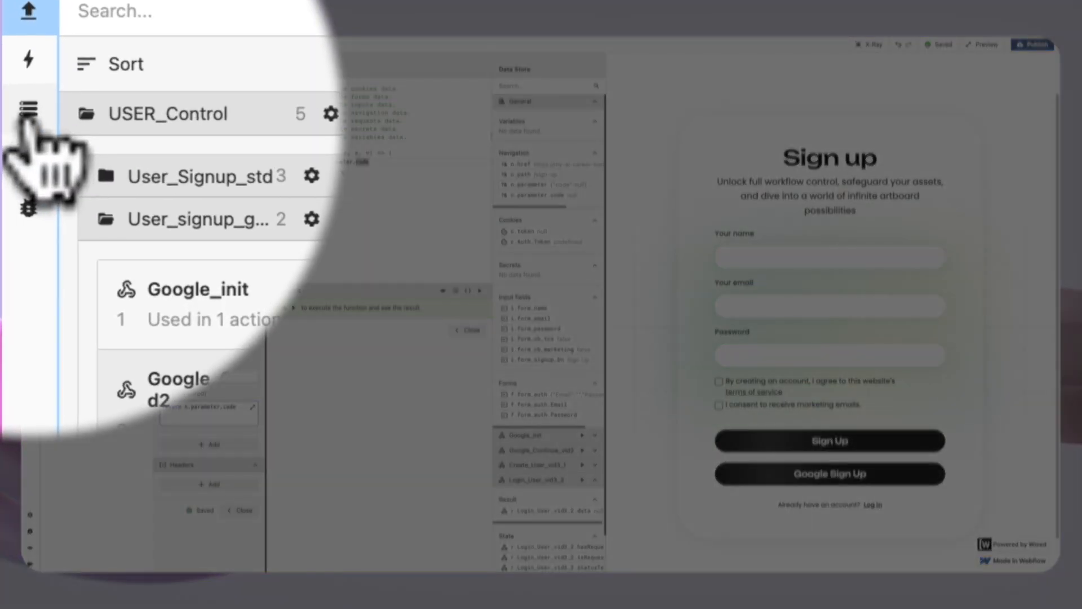
Show the Data Store listing n.parameter.code, cookies c.token and c.Auth_Token, and form inputs.
click(27, 113)
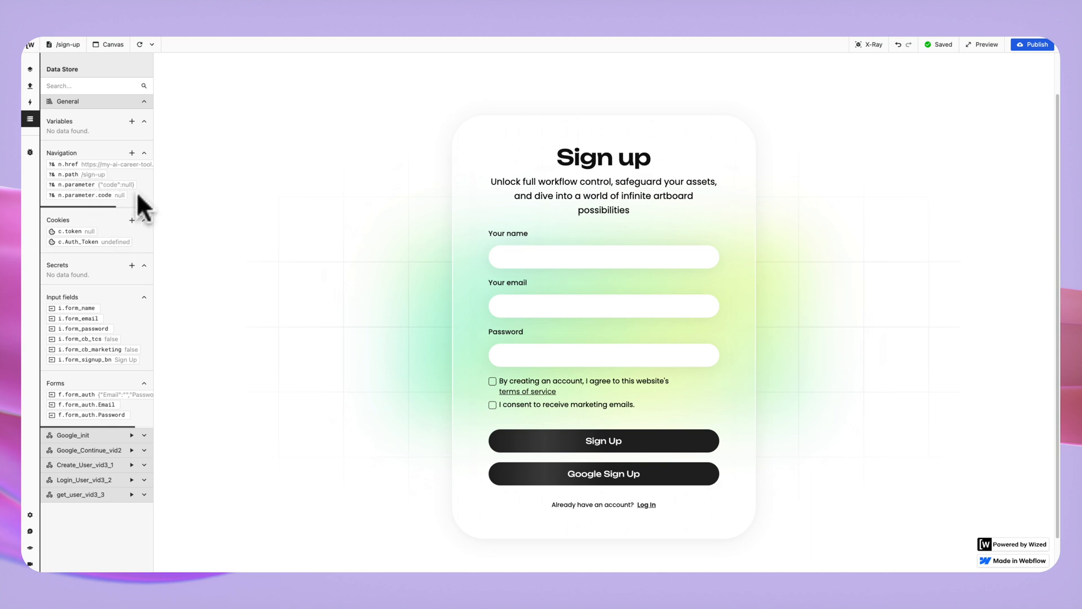
Start a new navigation parameter, then discard the empty form.
click(131, 154)
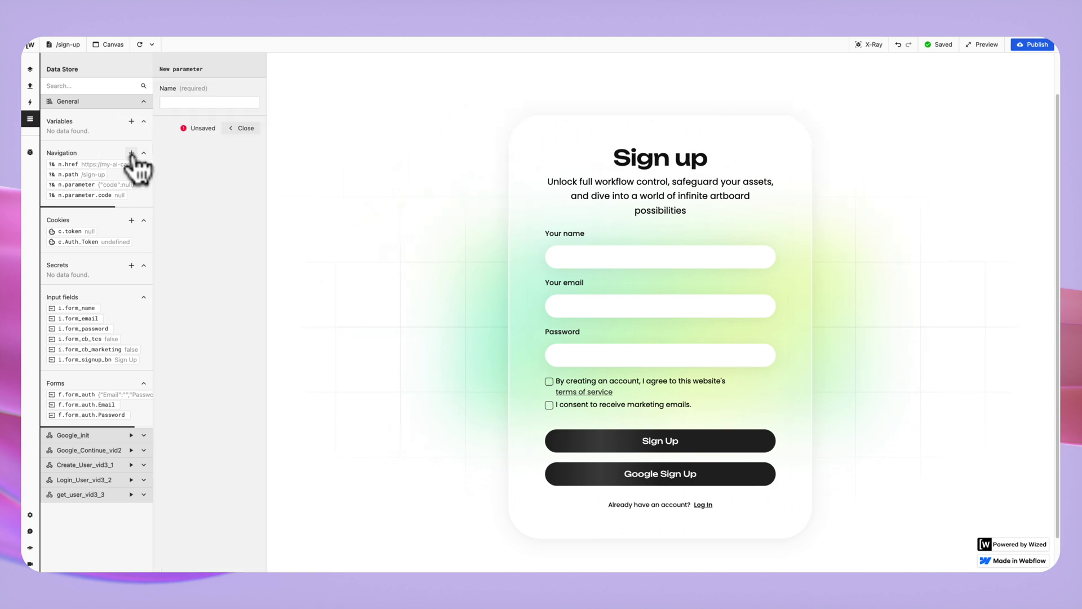
click(232, 130)
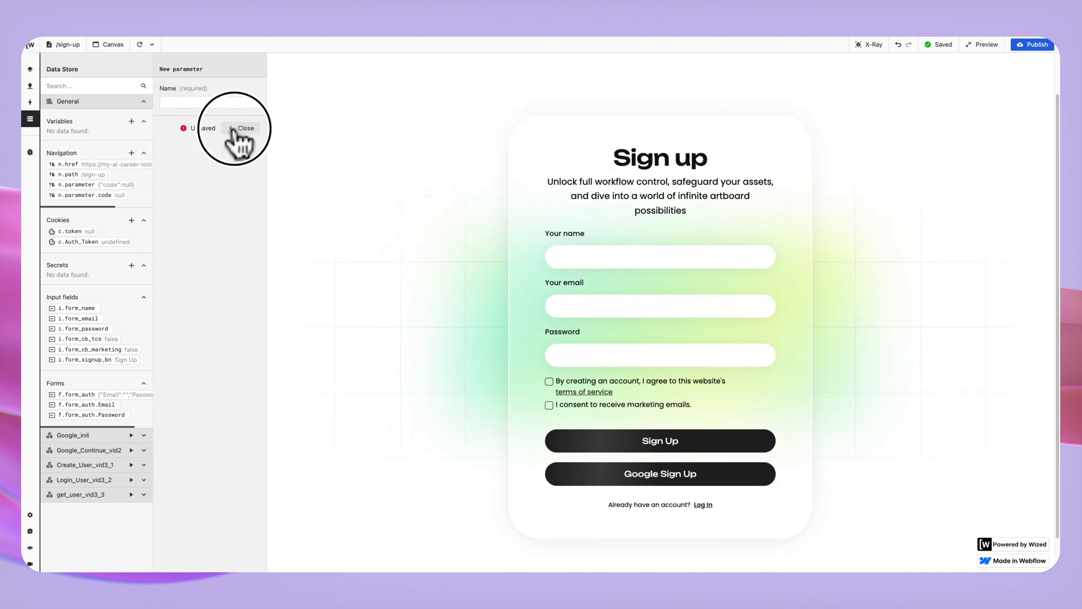
click(606, 67)
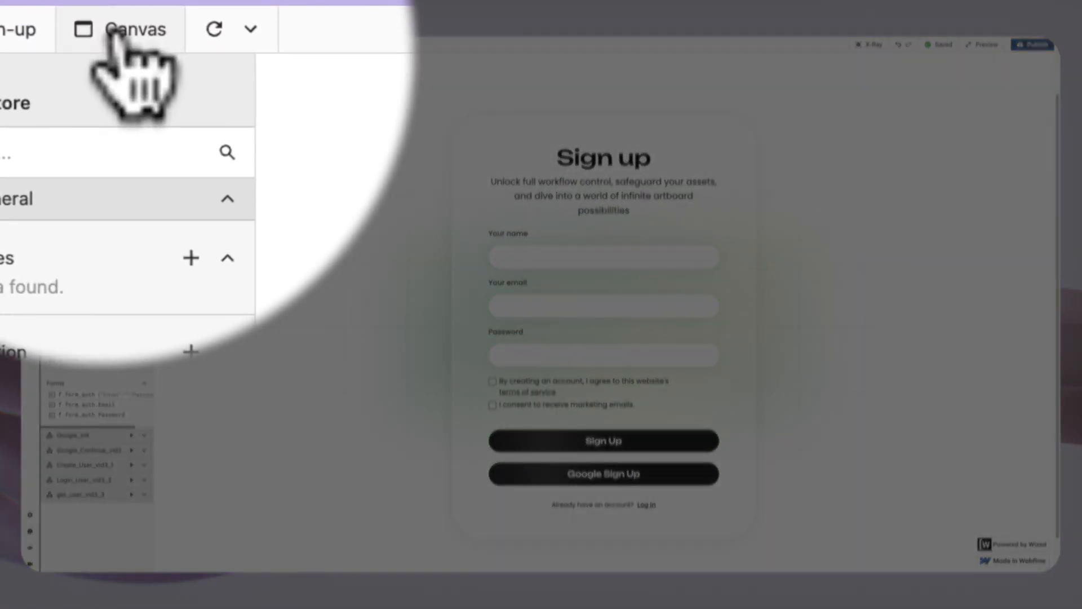
Begin adding a URL parameter in the canvas settings, then close them without adding one.
click(113, 35)
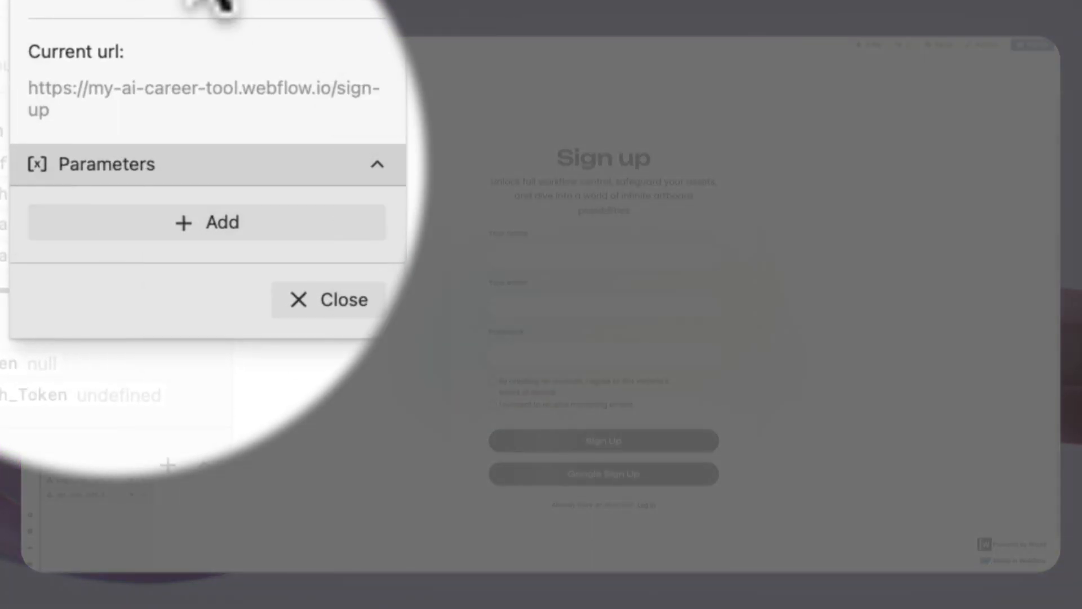
click(129, 229)
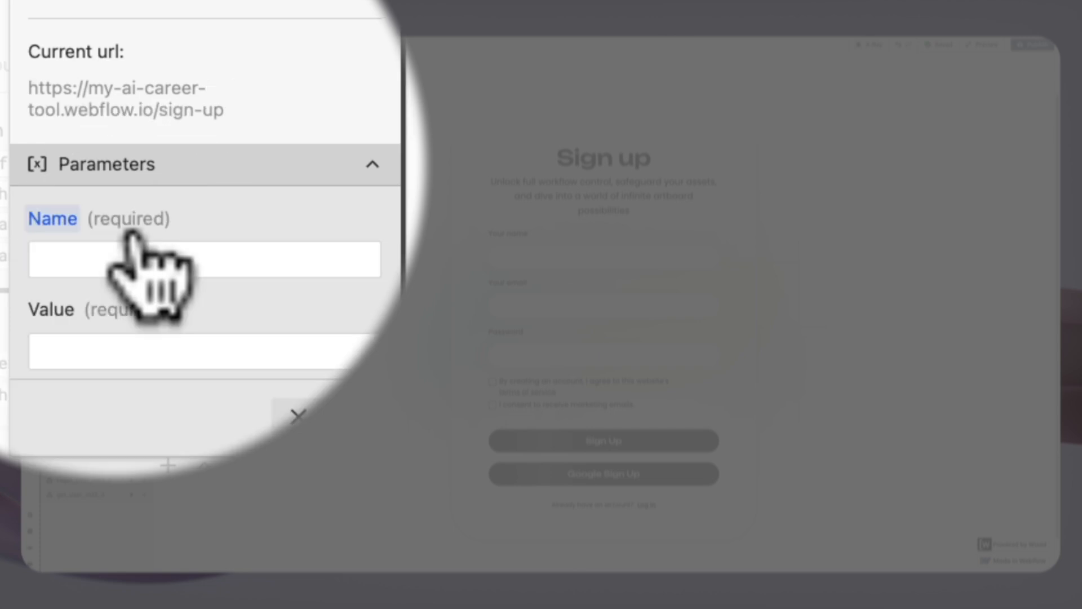
click(152, 265)
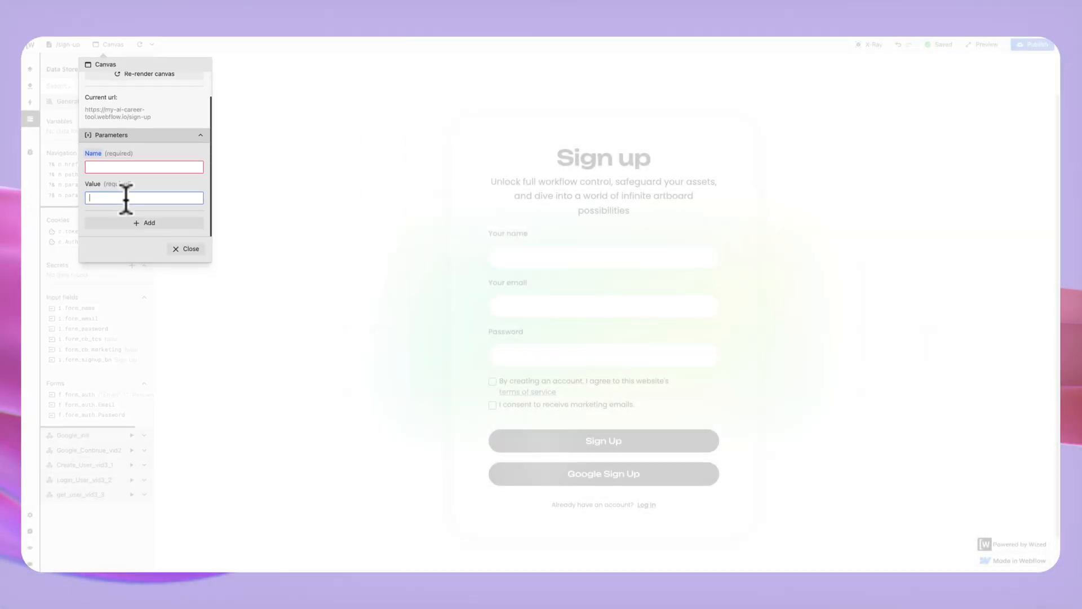
click(125, 167)
click(180, 249)
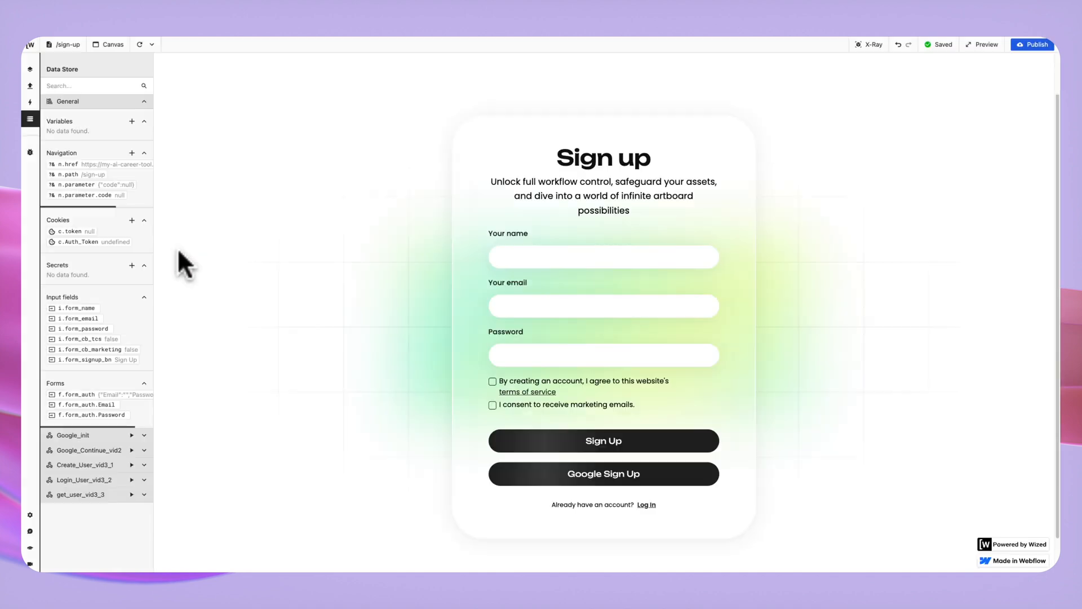
Return to the Requests list and reopen Google_Continue_vid2 in the User_signup_google folder.
click(30, 85)
click(93, 217)
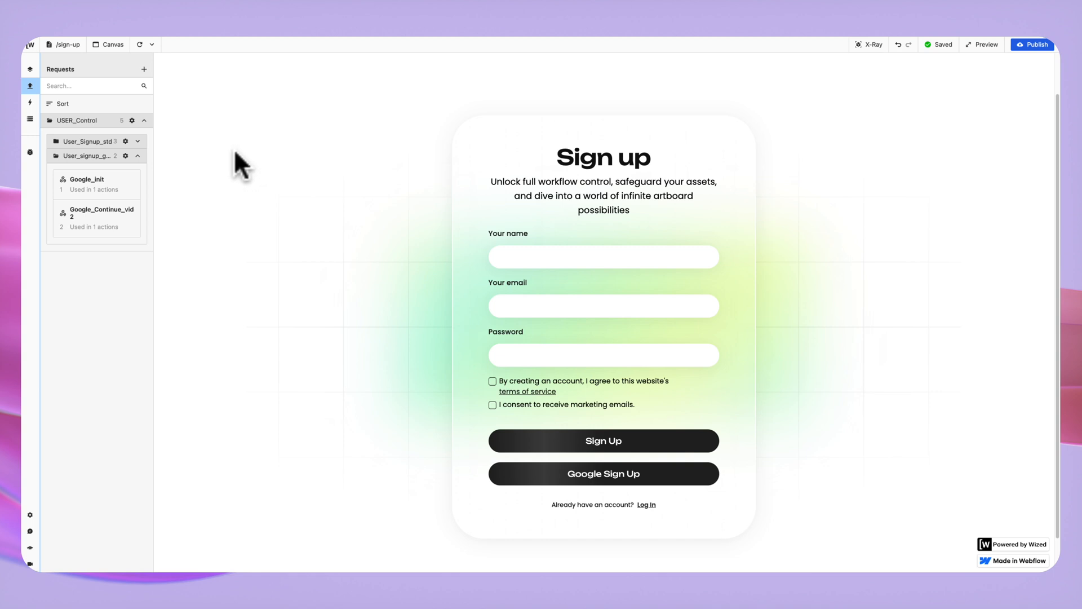
Preview the live sign-up page and sign up with the first Google account.
click(983, 49)
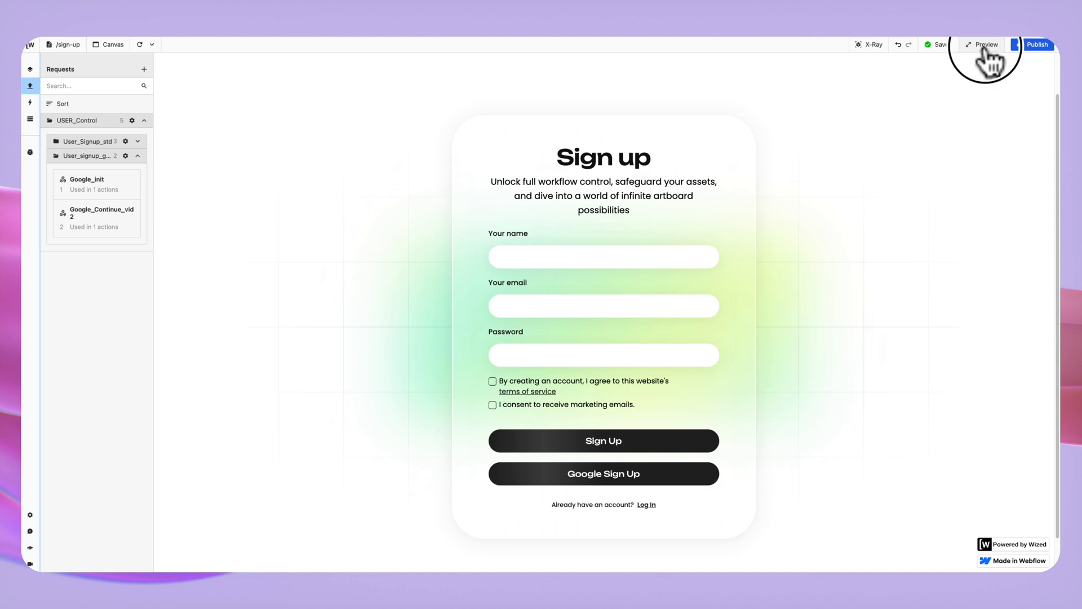
click(531, 465)
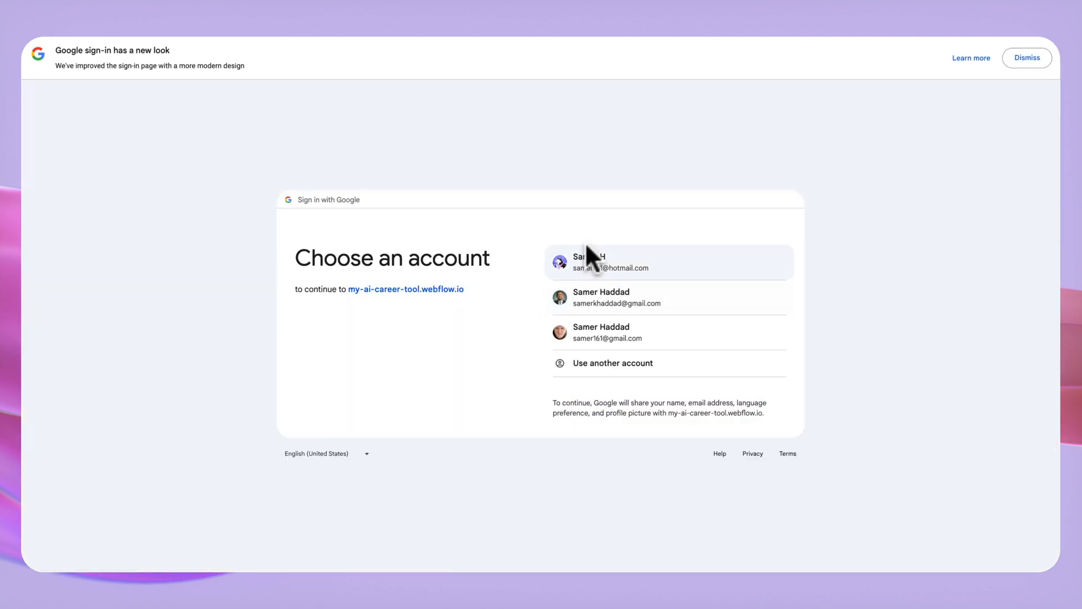
click(657, 265)
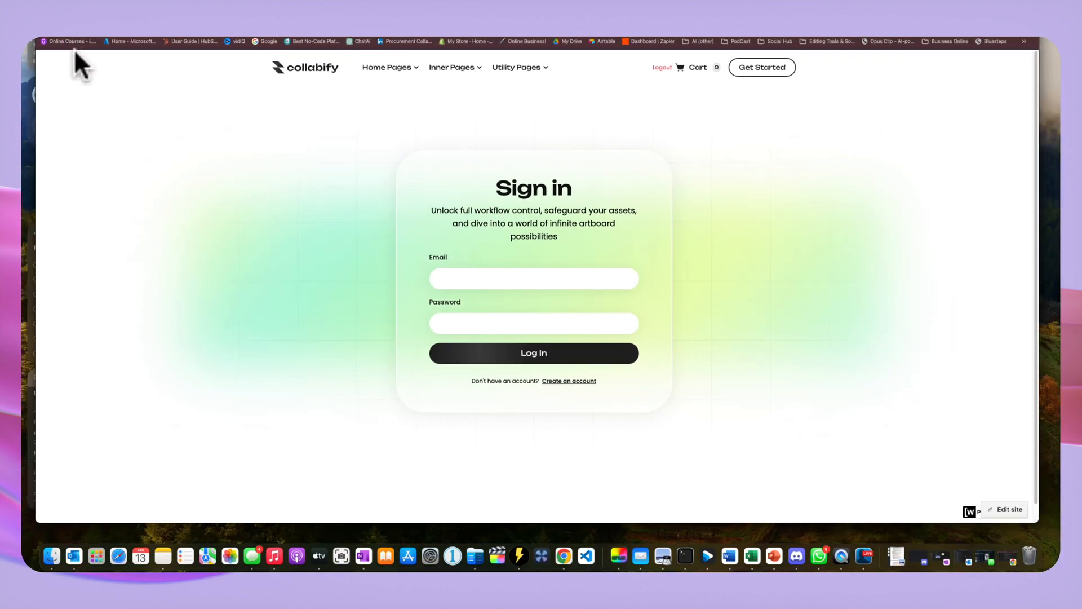
Reveal the browser address bar and select the returned code= parameter in the Sign in URL.
drag(69, 15, 72, 35)
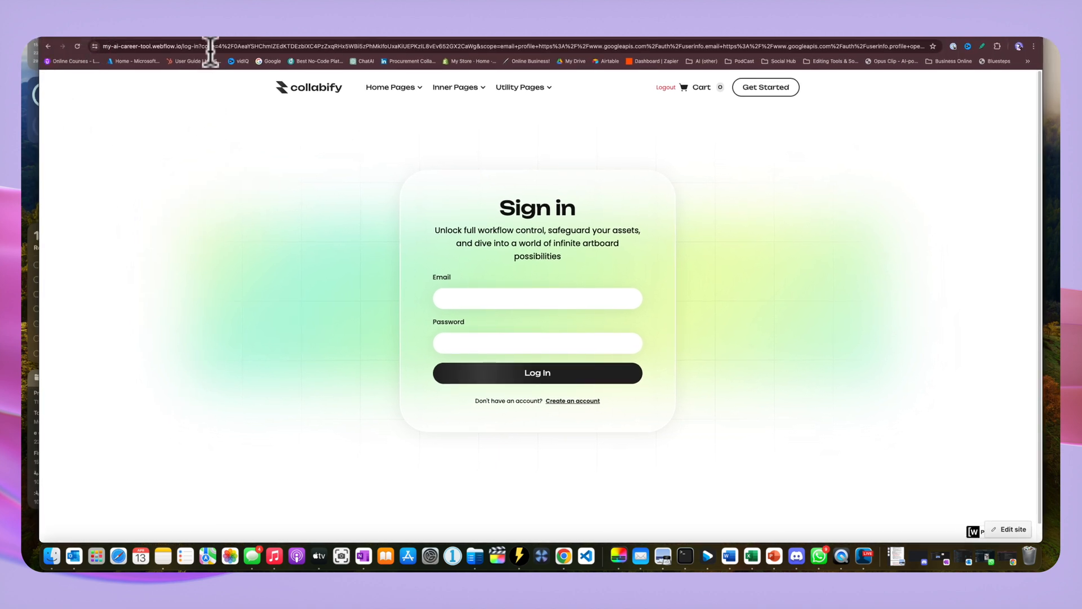
drag(204, 48, 847, 51)
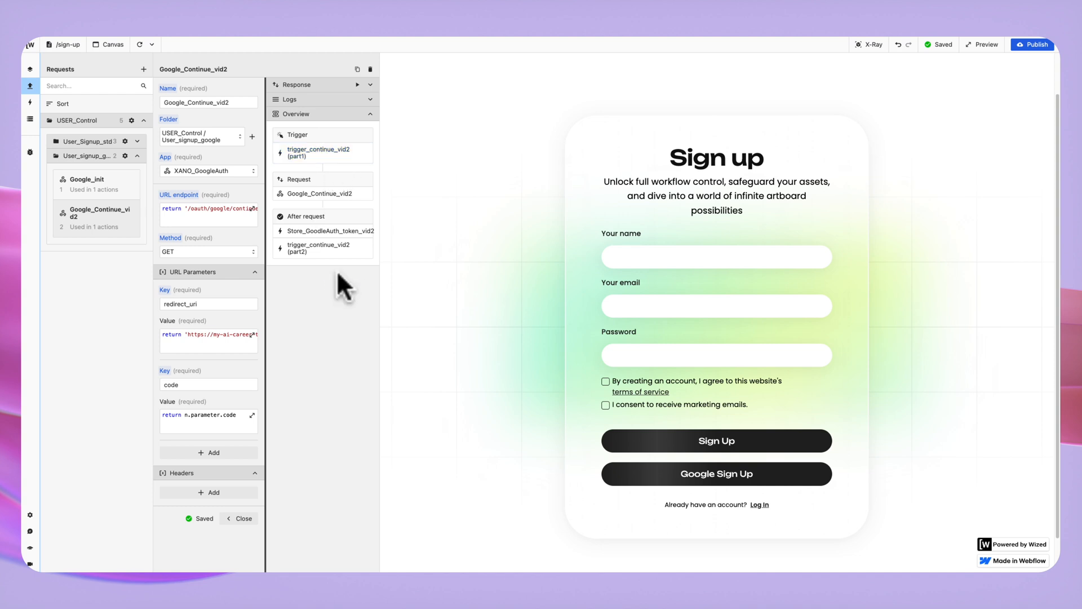
Switch to the Actions list and expand User_signup_google to see its five actions.
click(30, 102)
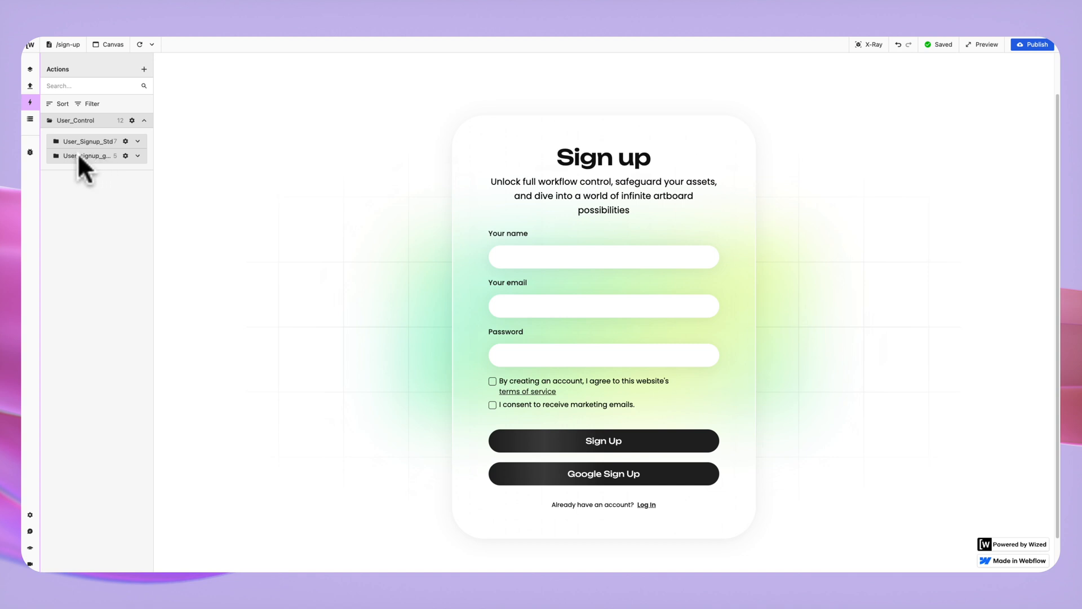
click(137, 156)
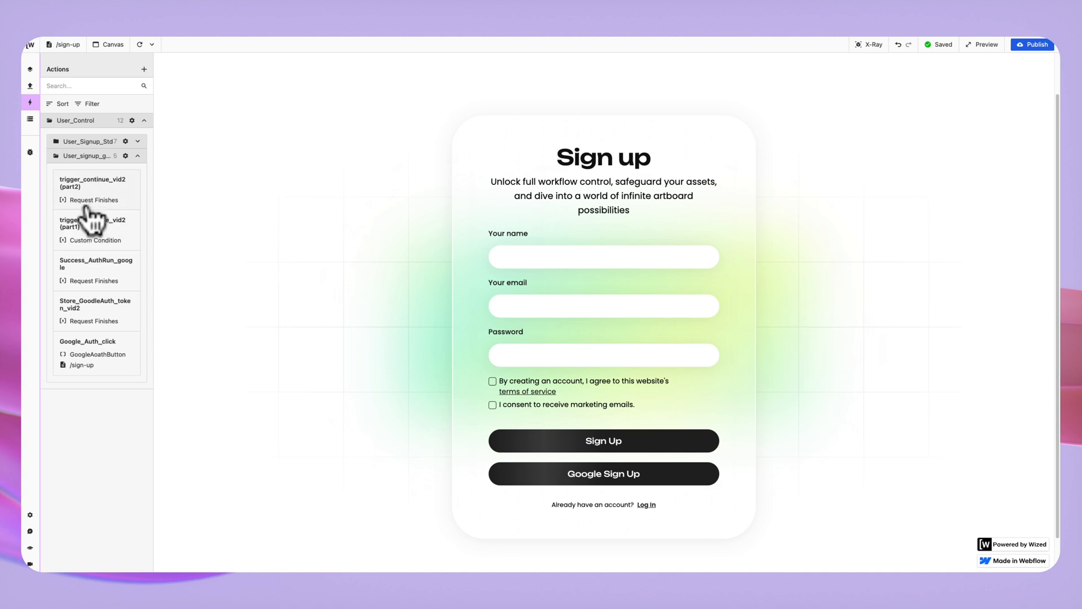
Inspect trigger_continue_vid2 (part1), then open part2 with its Request Finishes trigger.
click(97, 236)
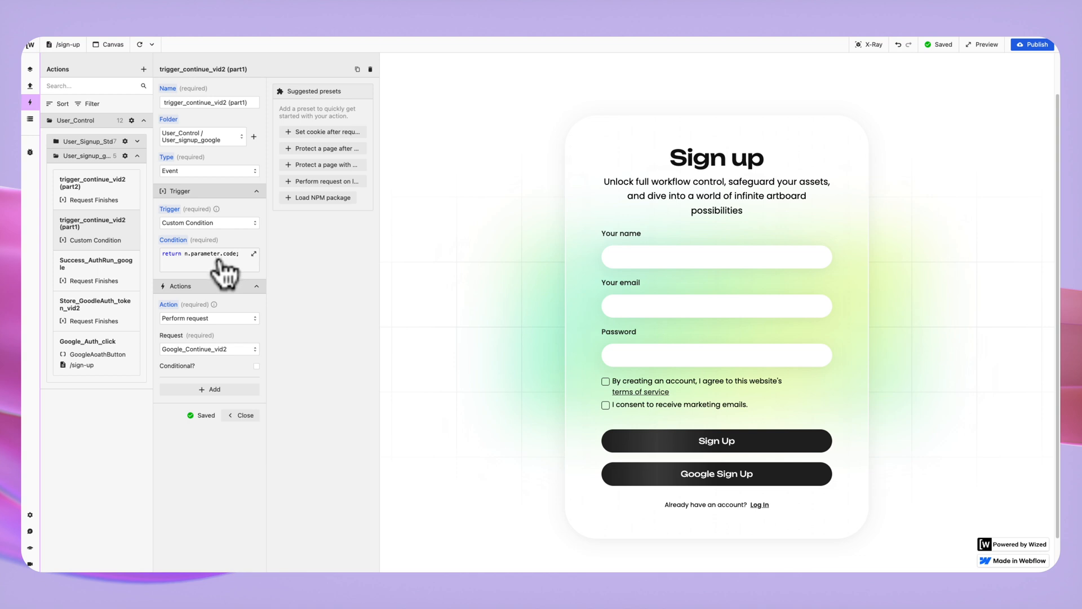
click(113, 194)
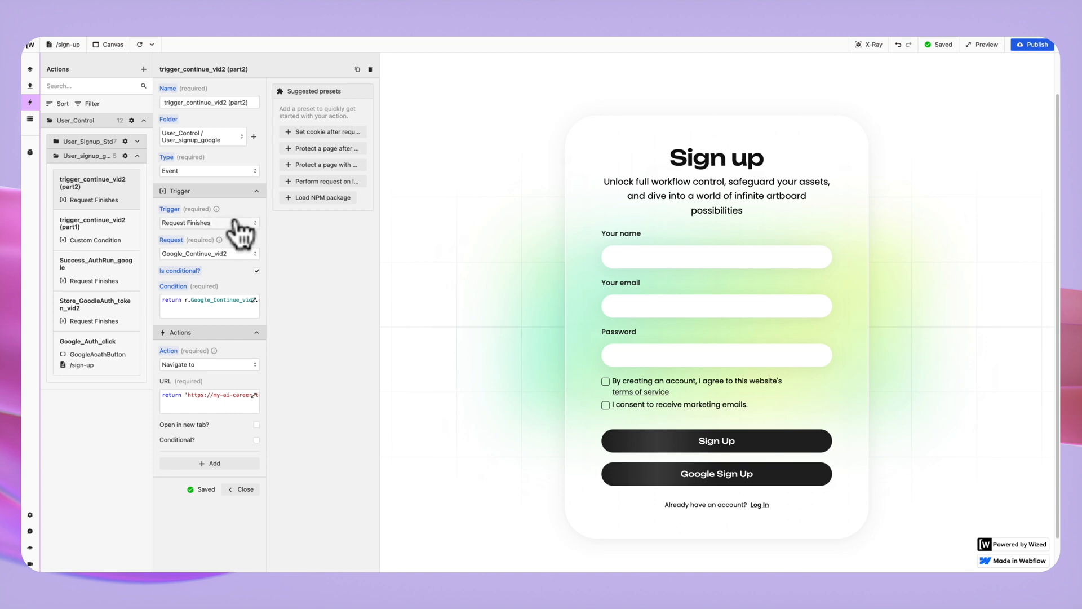
Keep Google_Continue_vid2 as part2's trigger and open its r.Google_Continue_vid2.ok condition in the Function Editor.
click(206, 255)
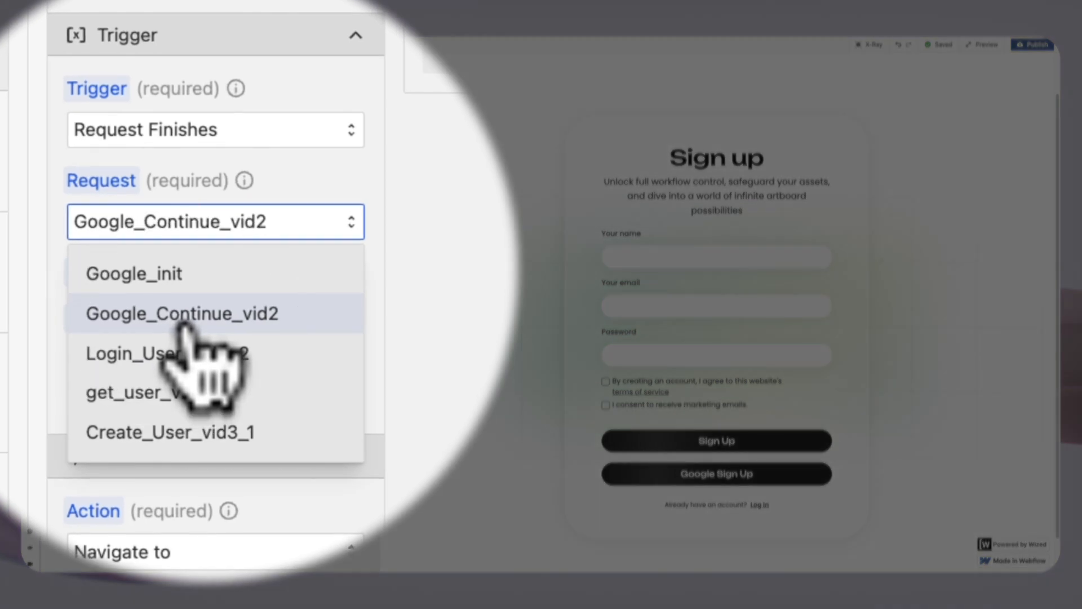
click(183, 321)
click(214, 360)
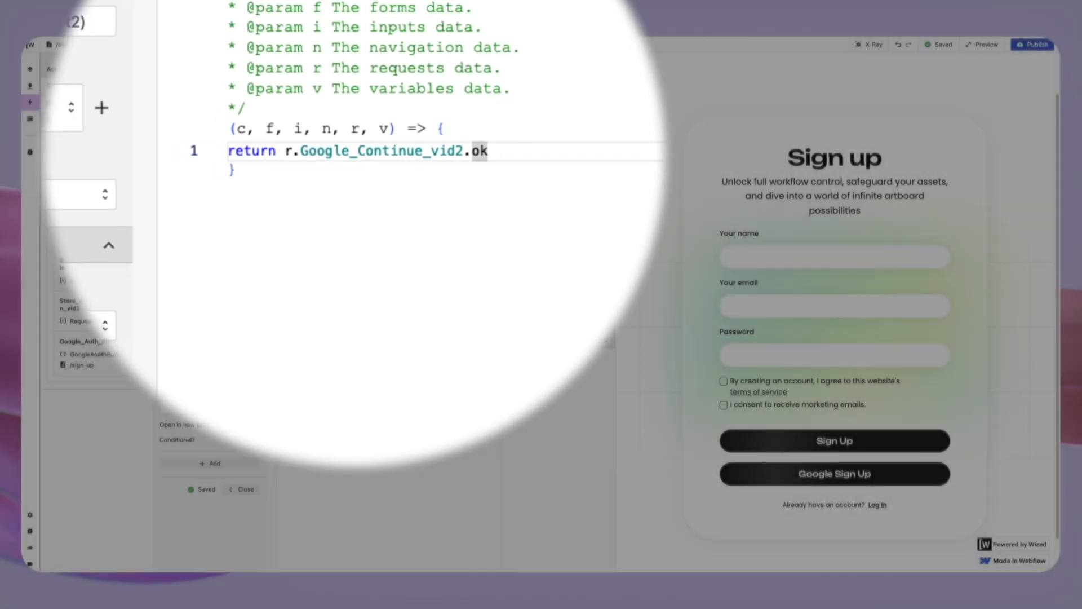
click(607, 166)
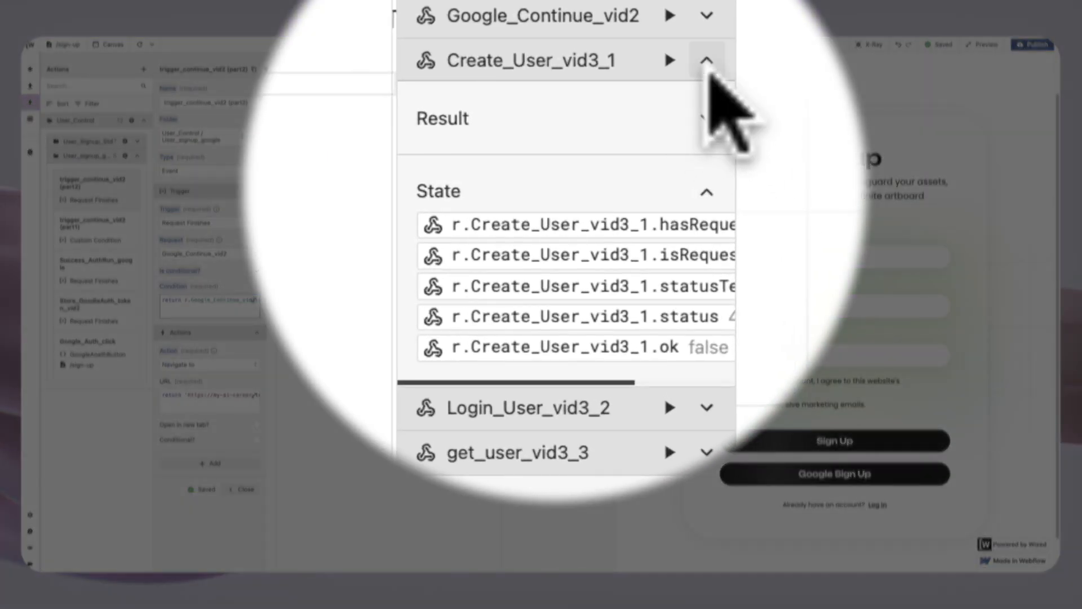
Collapse Create_User_vid3_1 and read Google_Continue_vid2's state: requested true, status 403 Forbidden, ok false.
click(707, 62)
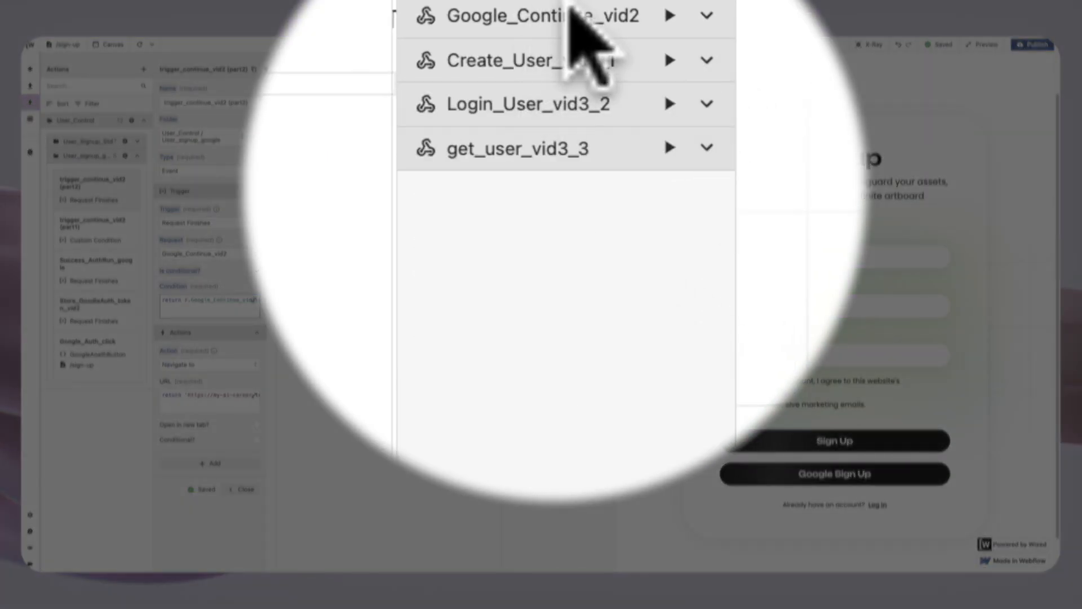
click(707, 17)
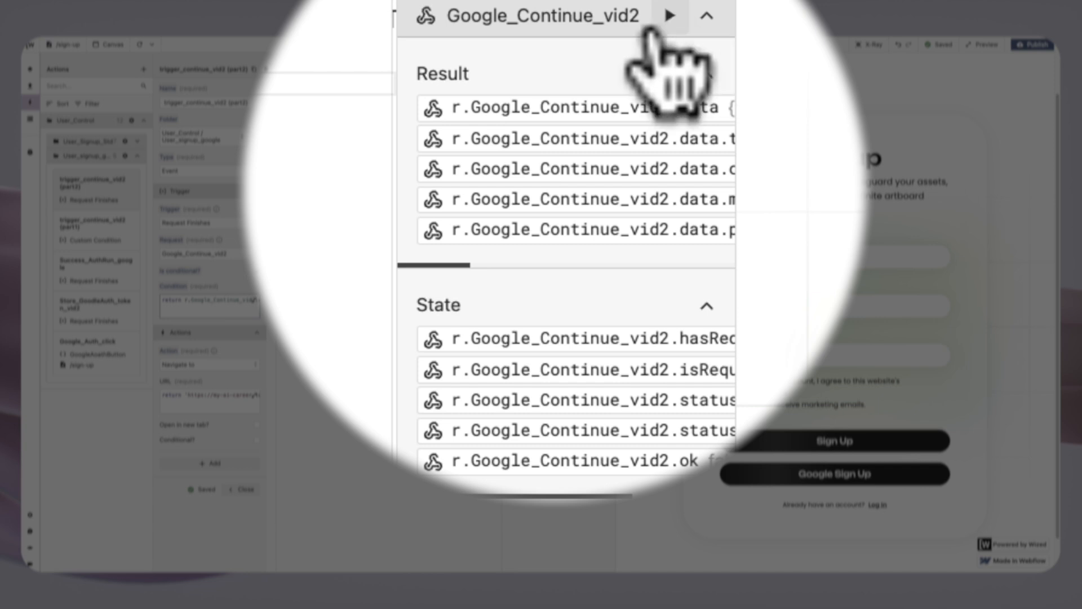
drag(522, 495, 631, 485)
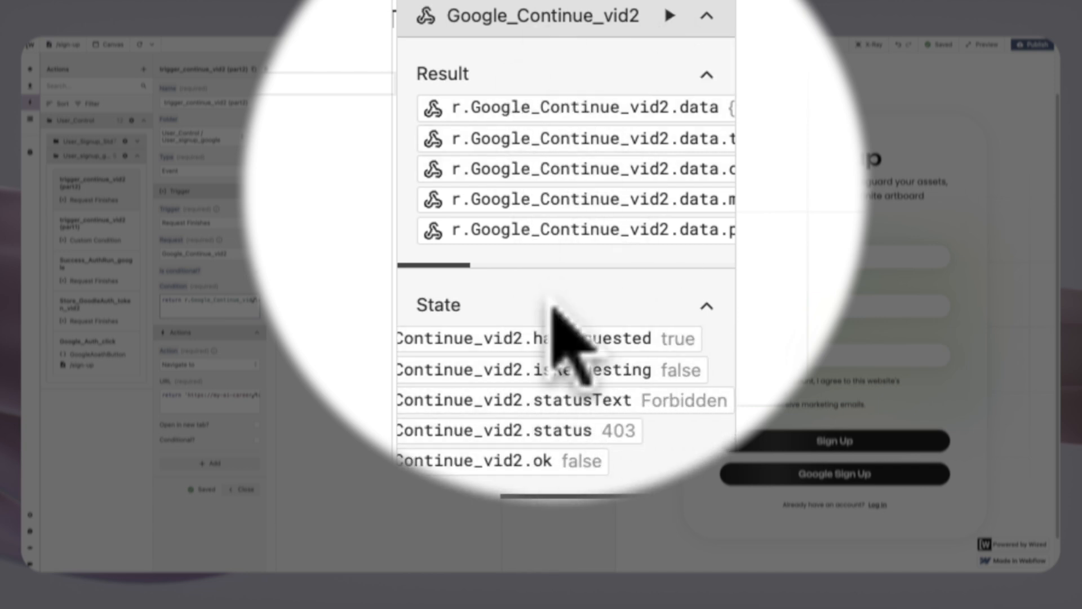
drag(592, 495, 489, 496)
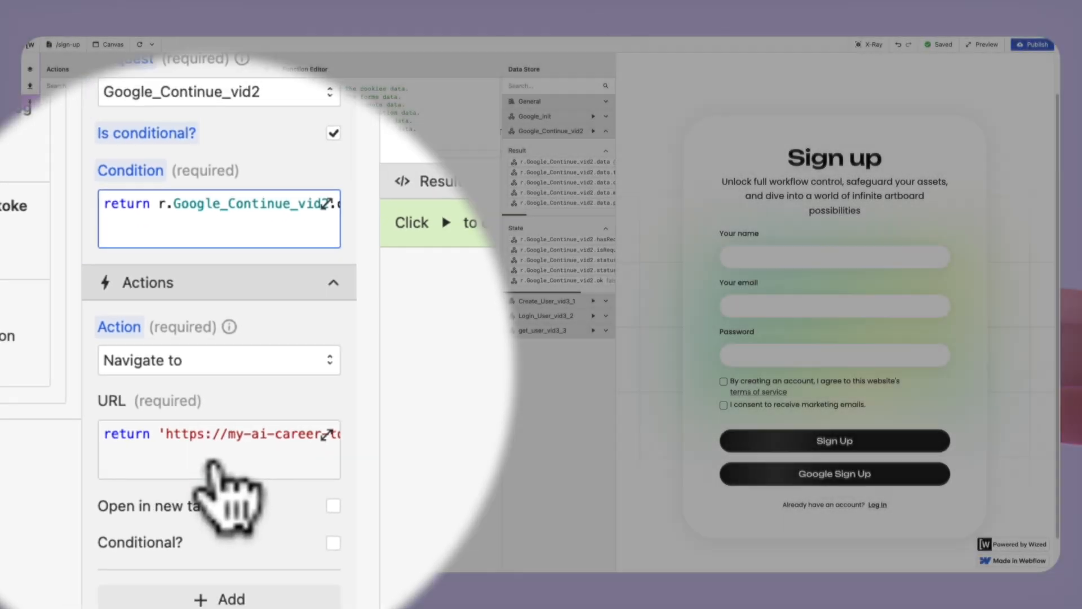
Load the part2 action's Navigate to URL return code into the Function Editor.
click(209, 413)
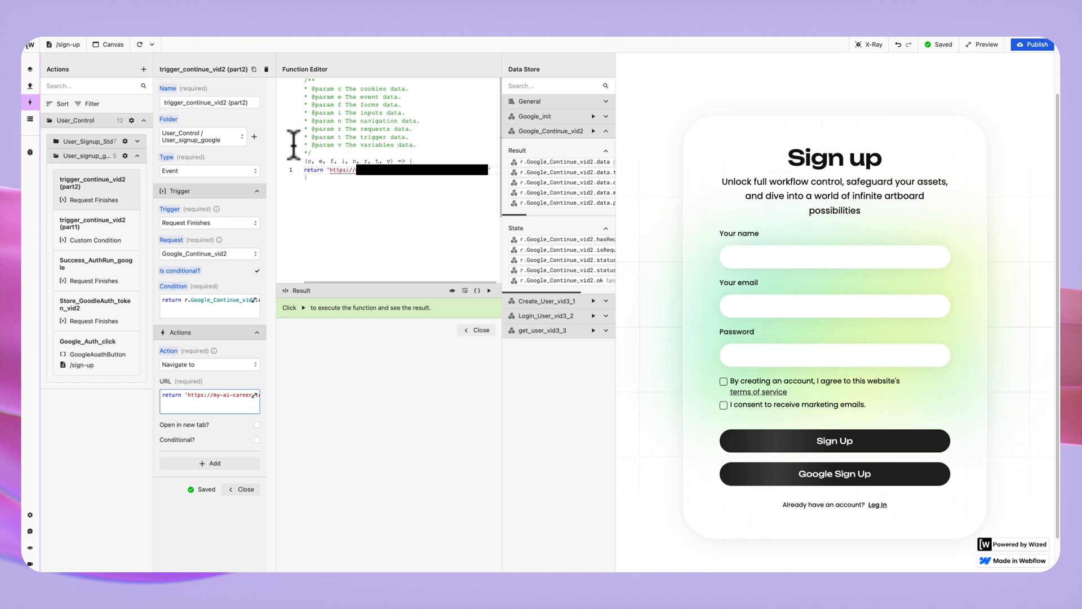
Open the token cookie's settings in the Data Store, showing a 1-day lifetime.
click(30, 119)
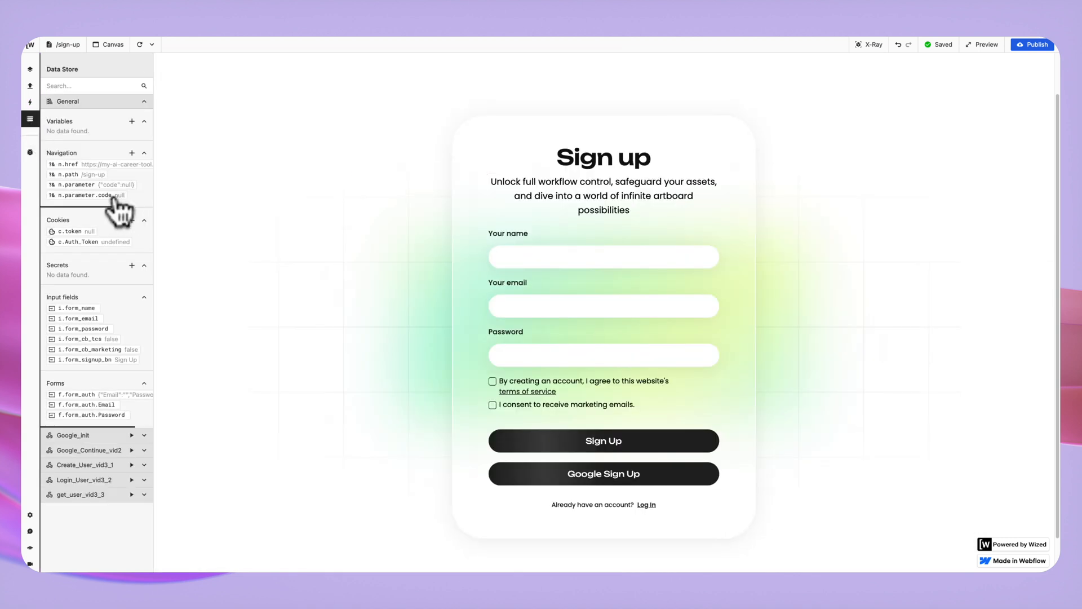
click(69, 233)
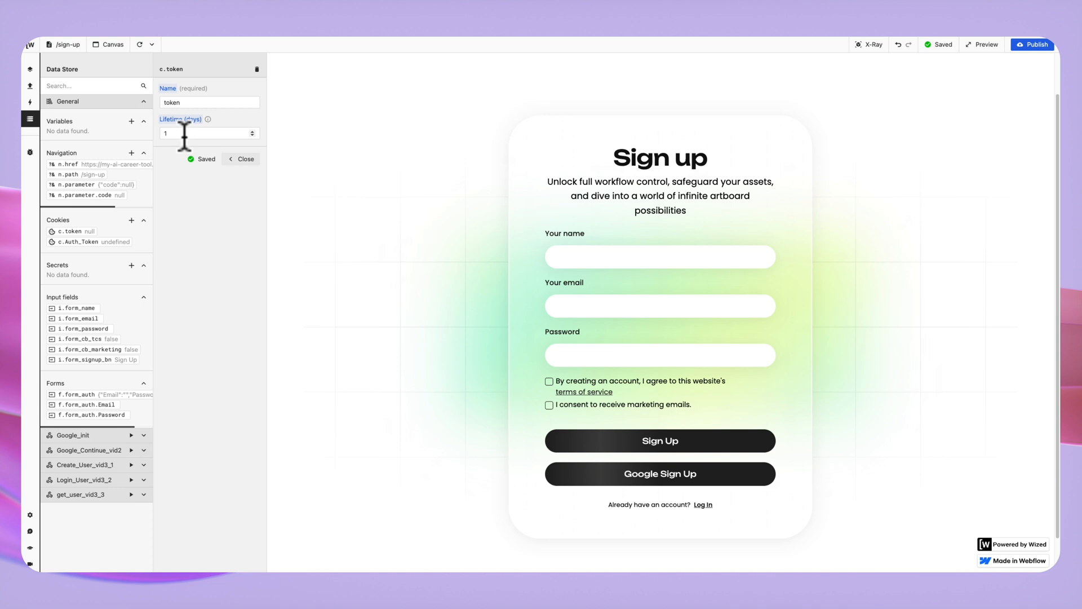
Open Store_GoodleAuth_token_vid2 and load its status === 200 condition into the Function Editor.
click(30, 103)
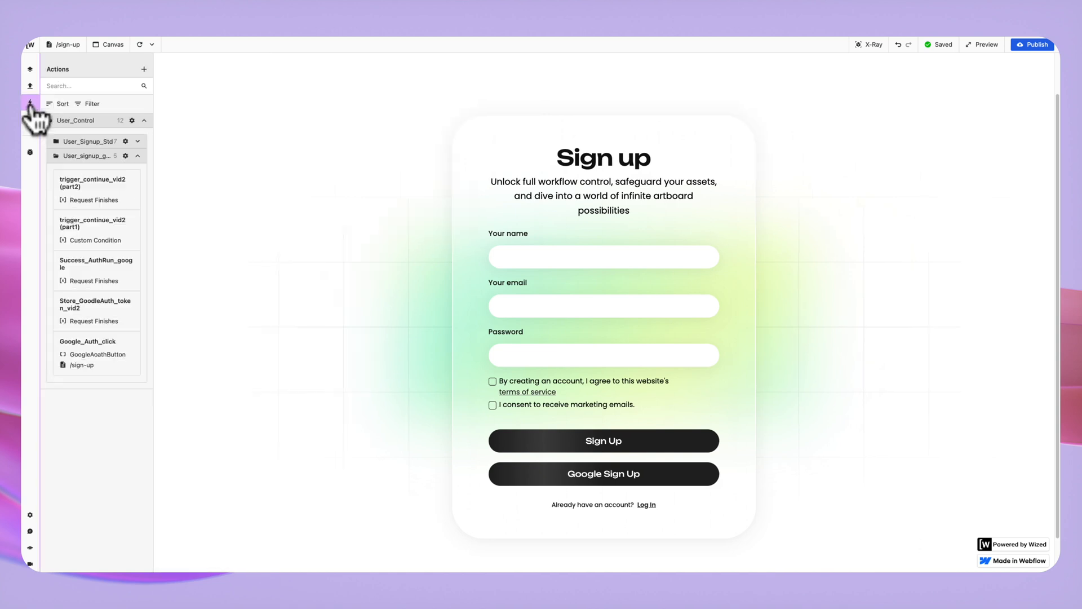
mouse_move(127, 354)
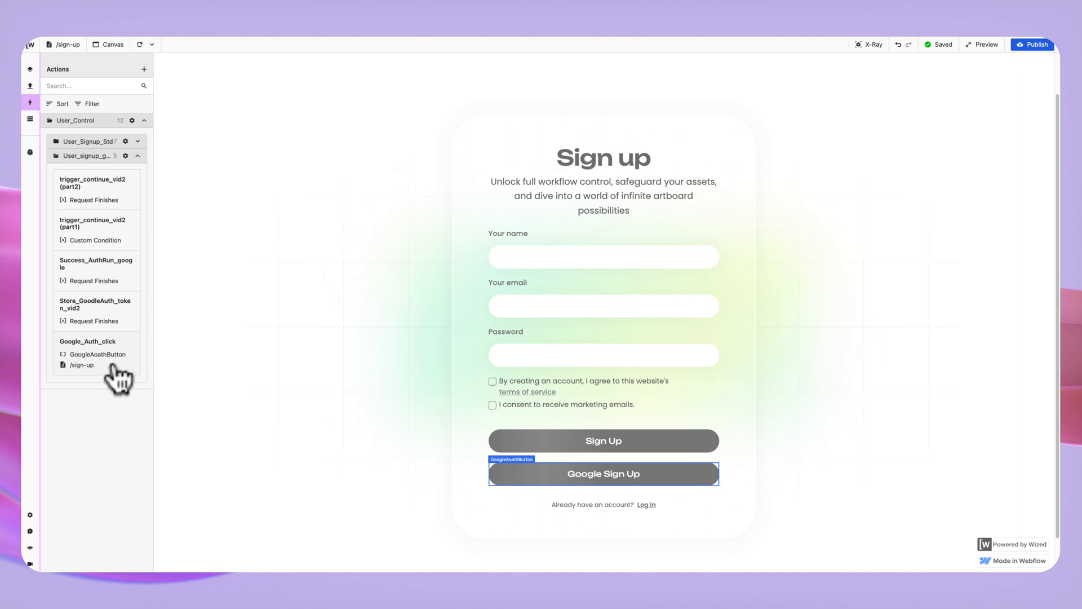
click(95, 315)
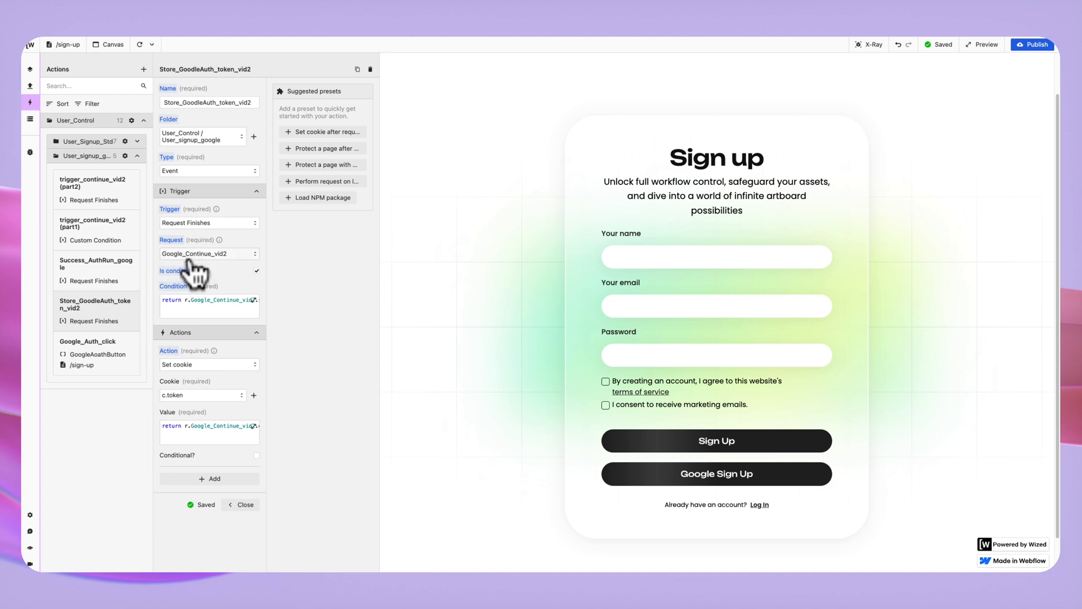
click(189, 307)
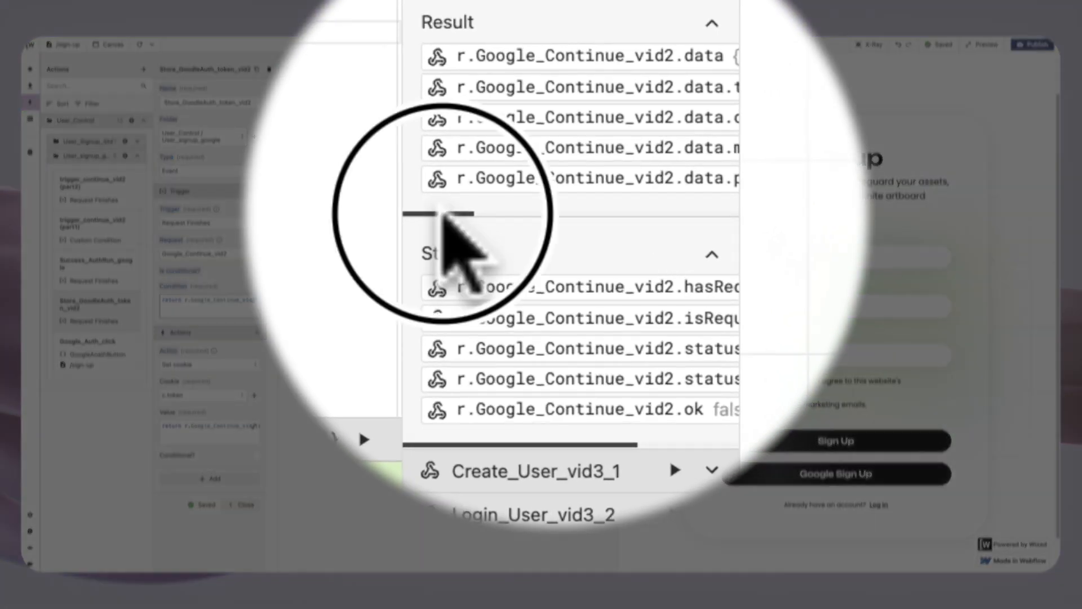
drag(520, 214, 428, 213)
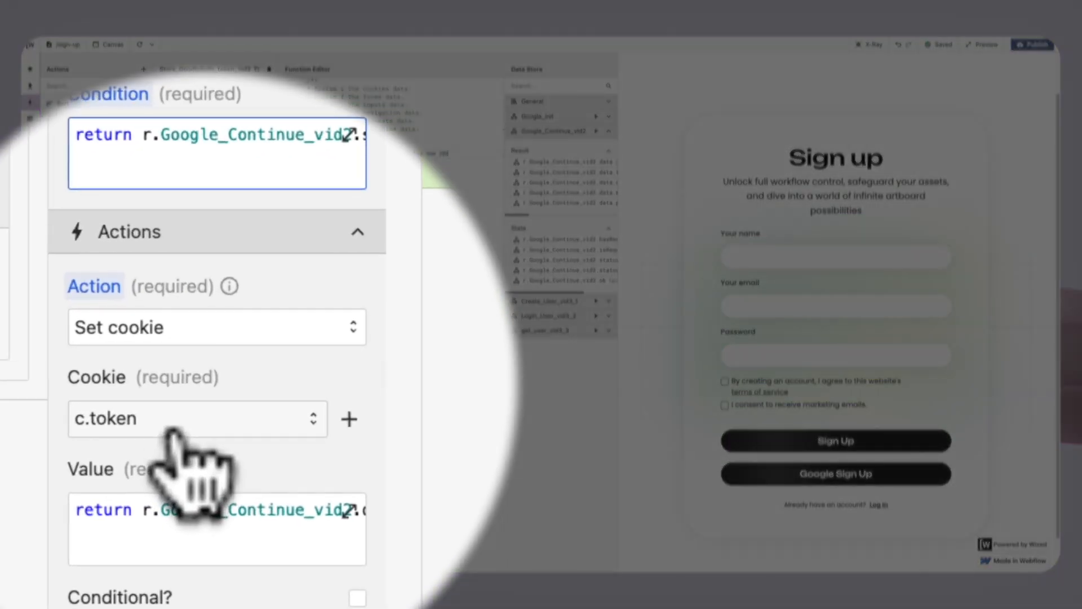
Make the c.token cookie value return r.Google_Continue_vid2.data.token, then preview the sign-up page.
click(240, 516)
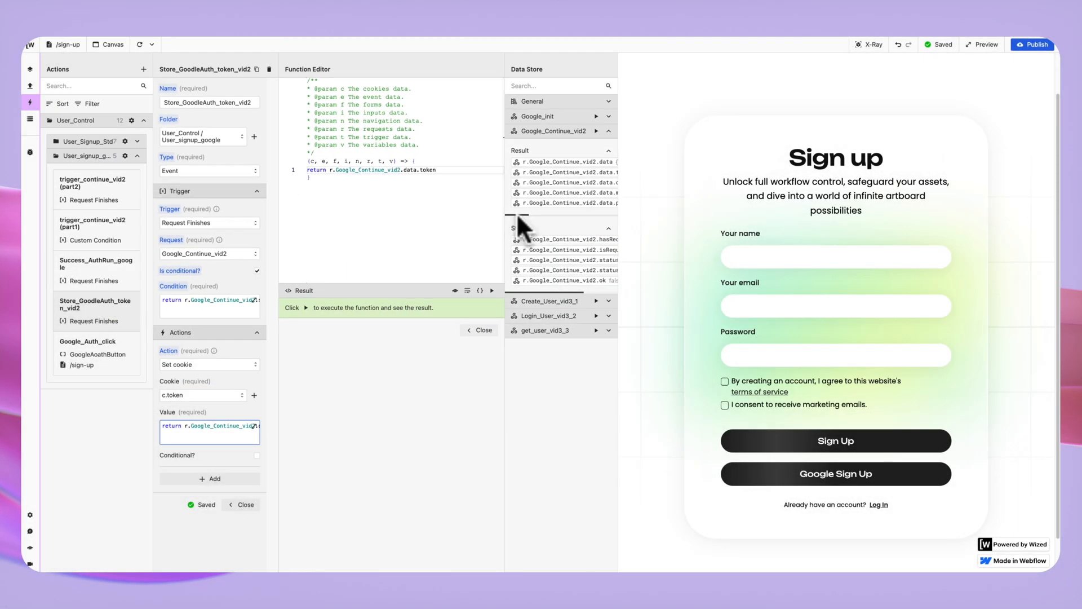
drag(523, 213, 533, 214)
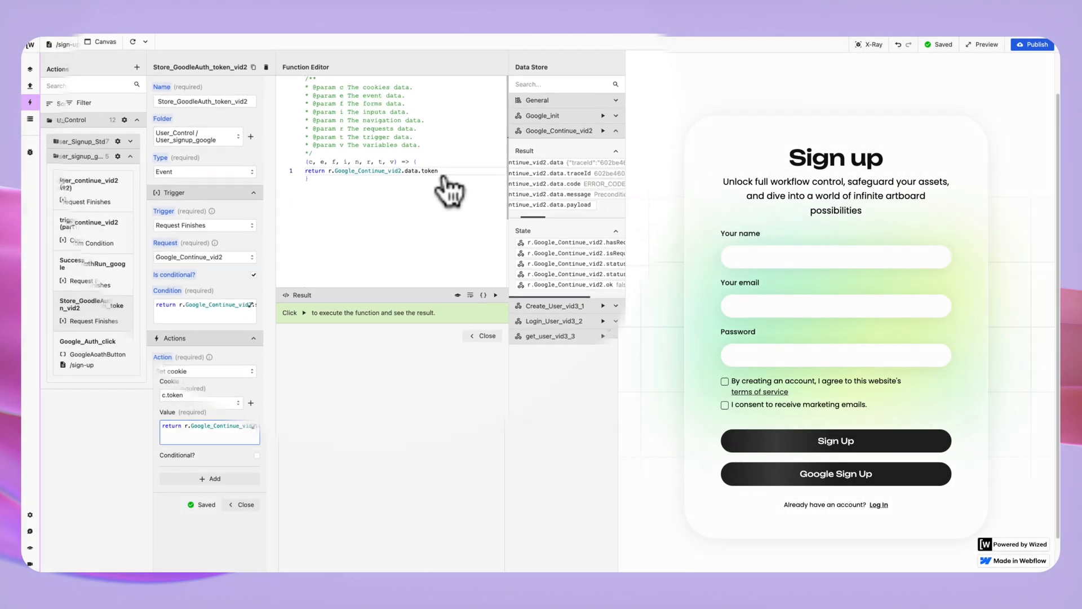
drag(439, 170, 329, 170)
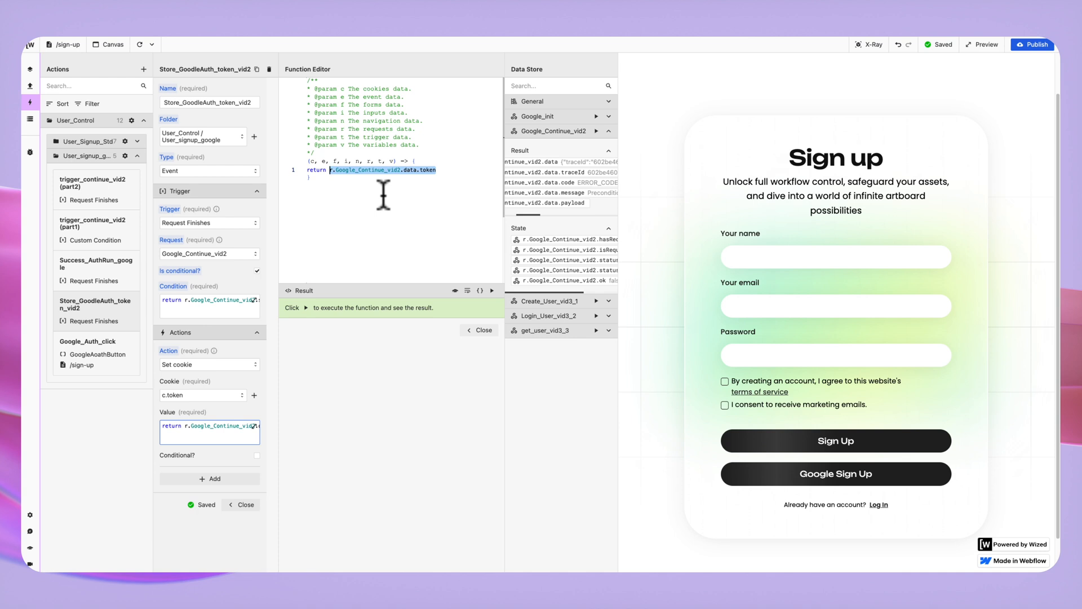
drag(451, 168, 329, 169)
key(BackSpace)
key(BackSpace)
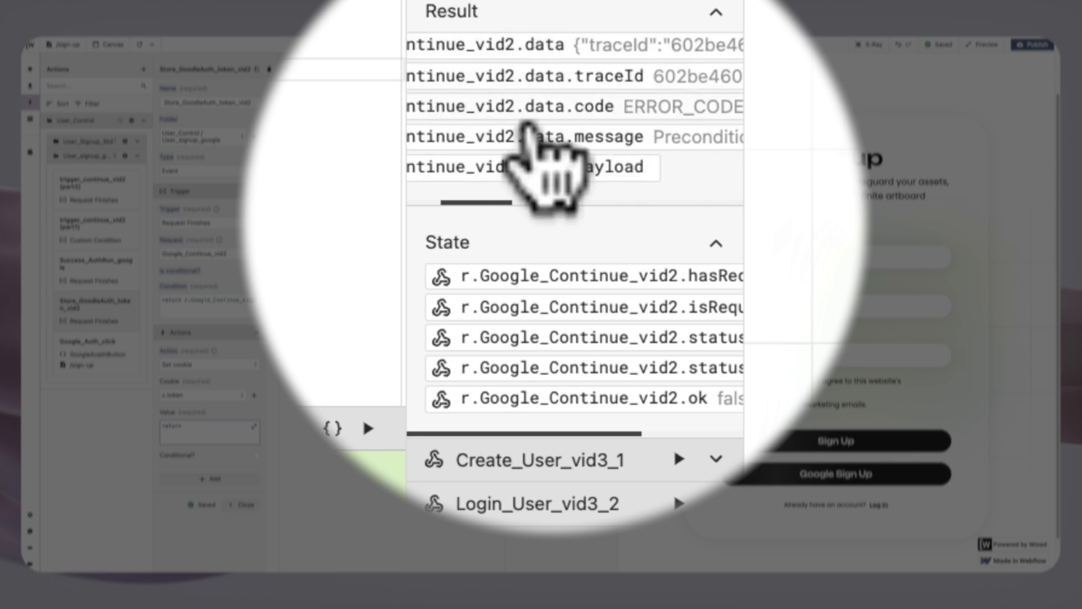
drag(478, 202, 437, 204)
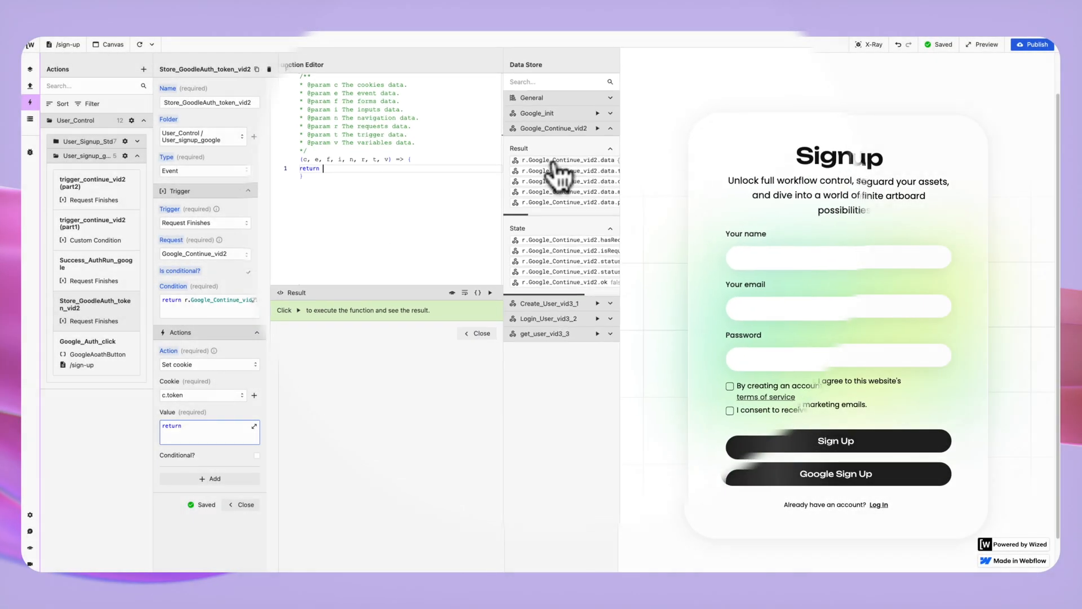
click(550, 163)
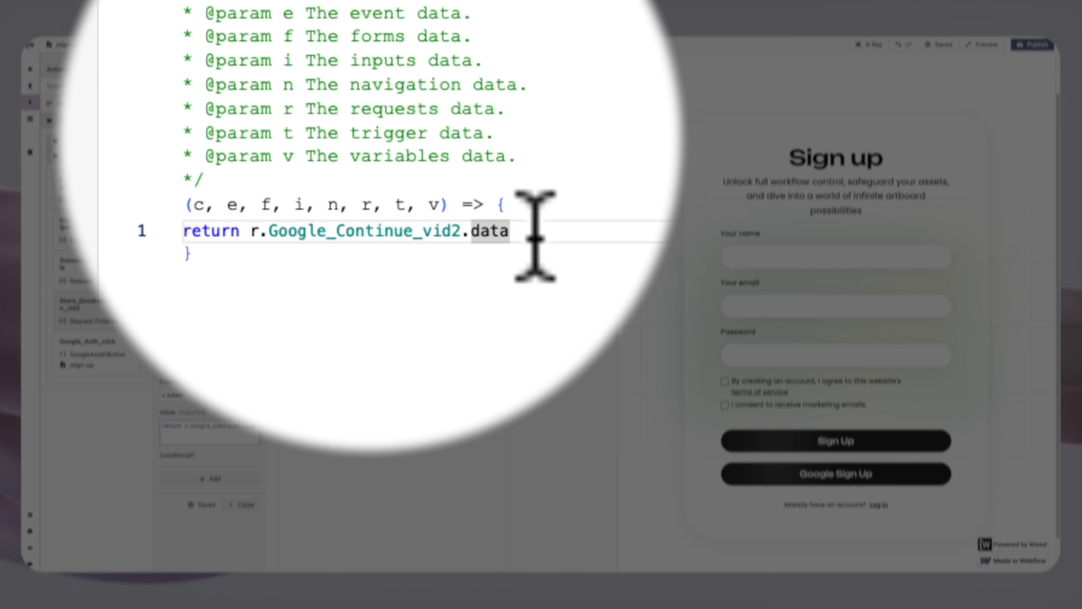
text(.token)
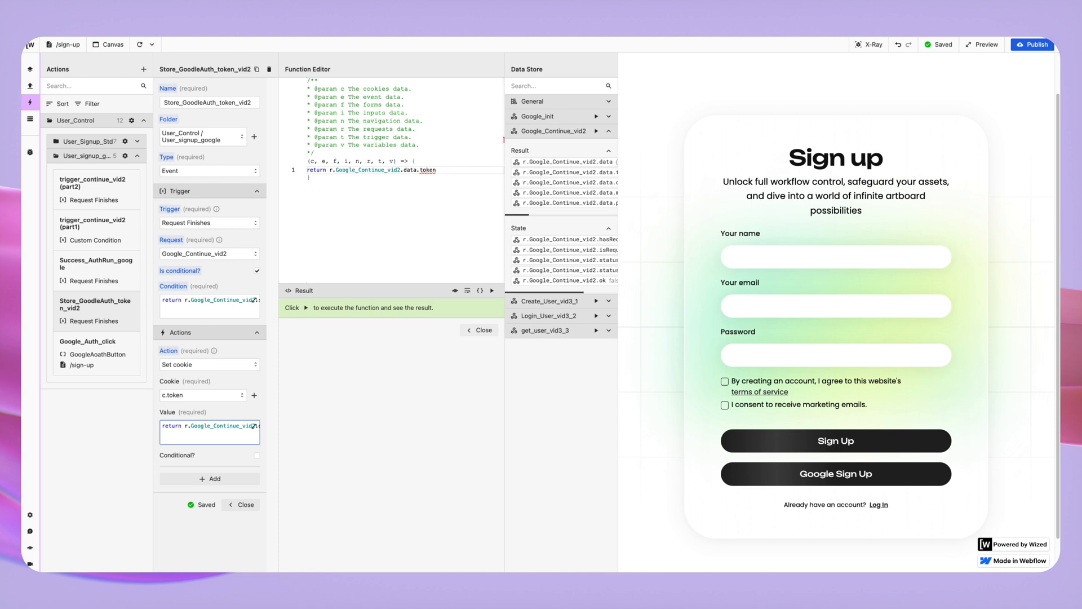
click(982, 45)
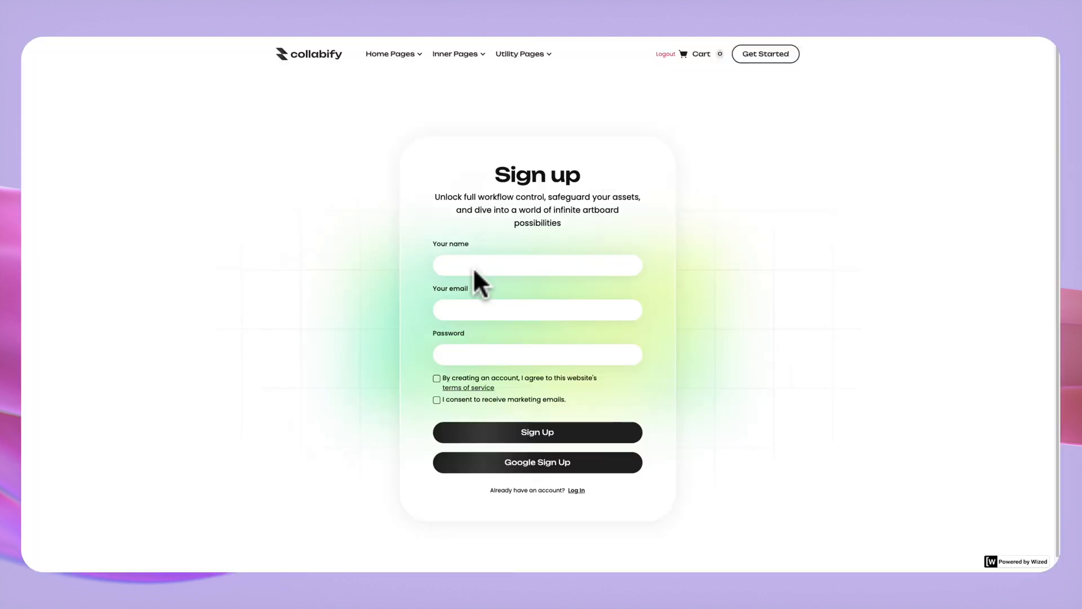
Start Google sign-up using the Google Sign Up button on the previewed page.
click(519, 472)
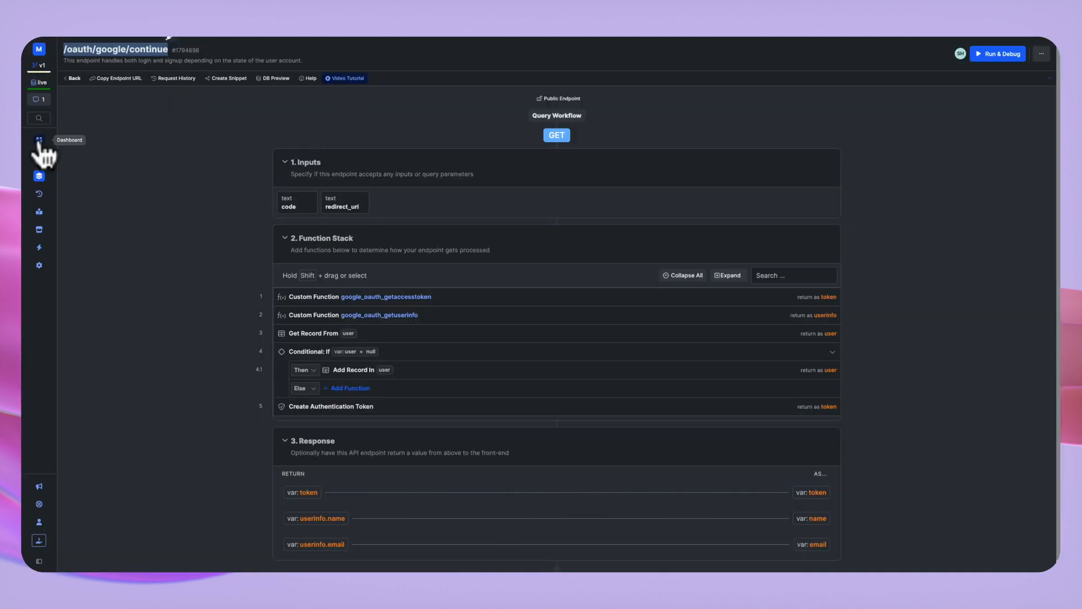
Check Xano's user table: record 19 has google_oauth data filled in and Accept_TCs unchecked.
click(38, 158)
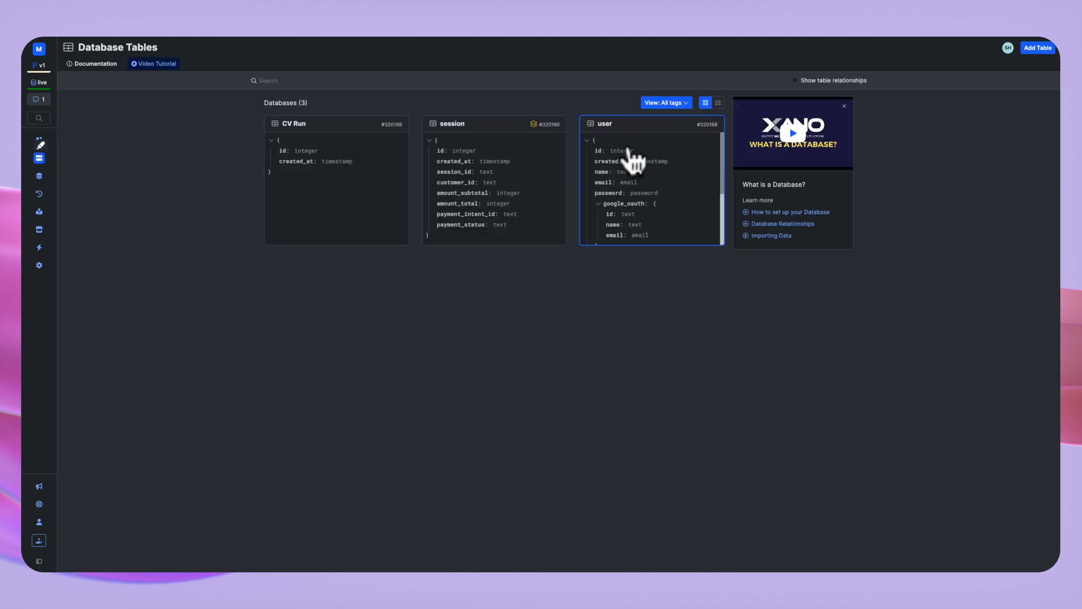
click(627, 159)
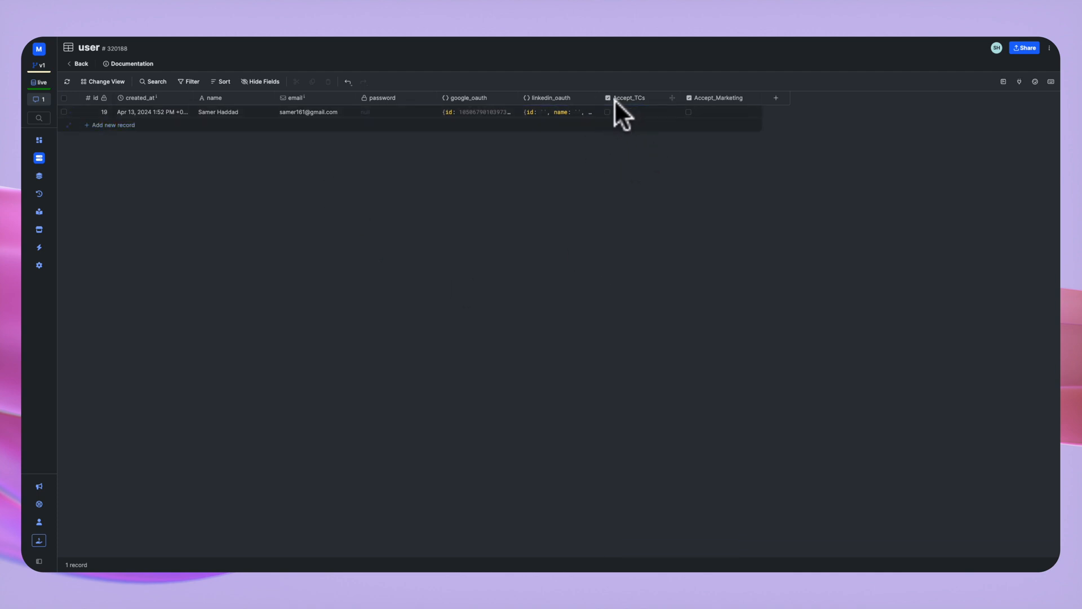
click(601, 107)
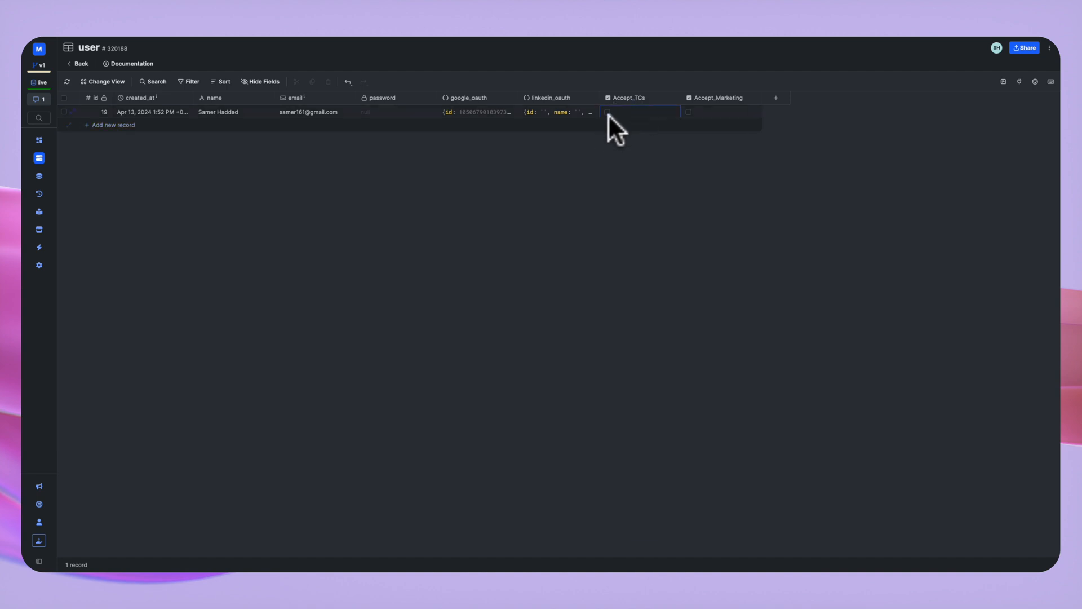
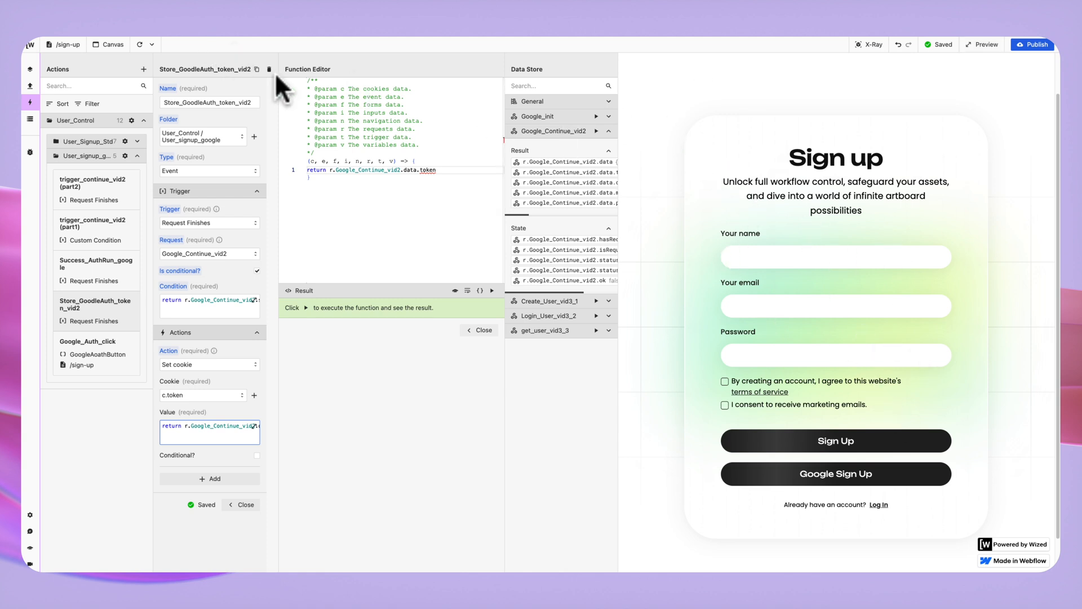
Switch the left panel from Actions to the Requests list.
click(29, 85)
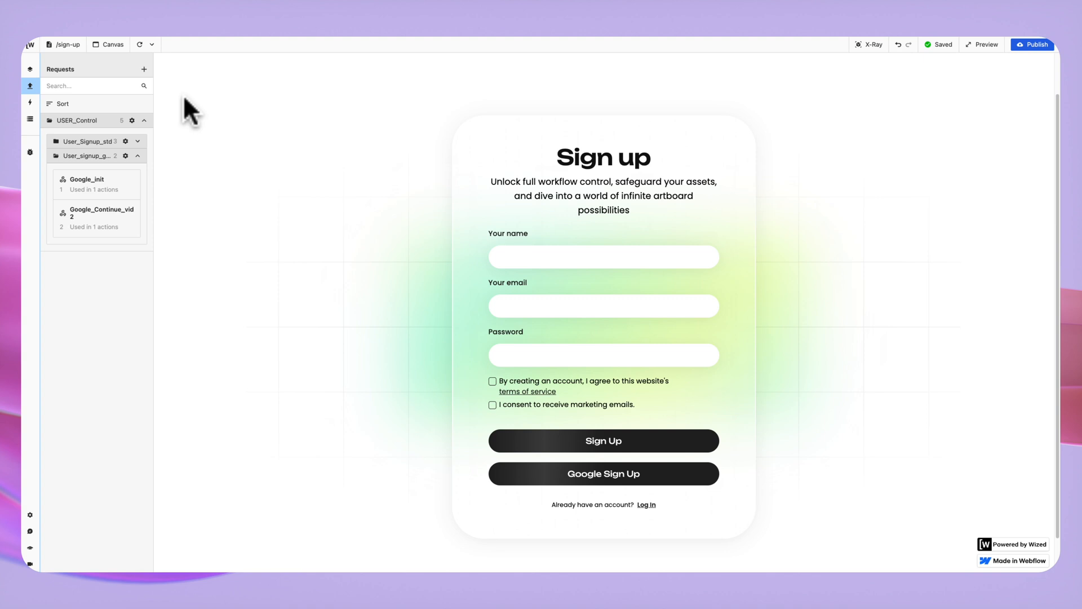
Collapse User_signup_g, expand User_Signup_std and open the Create_User_vid3_1 request.
click(137, 156)
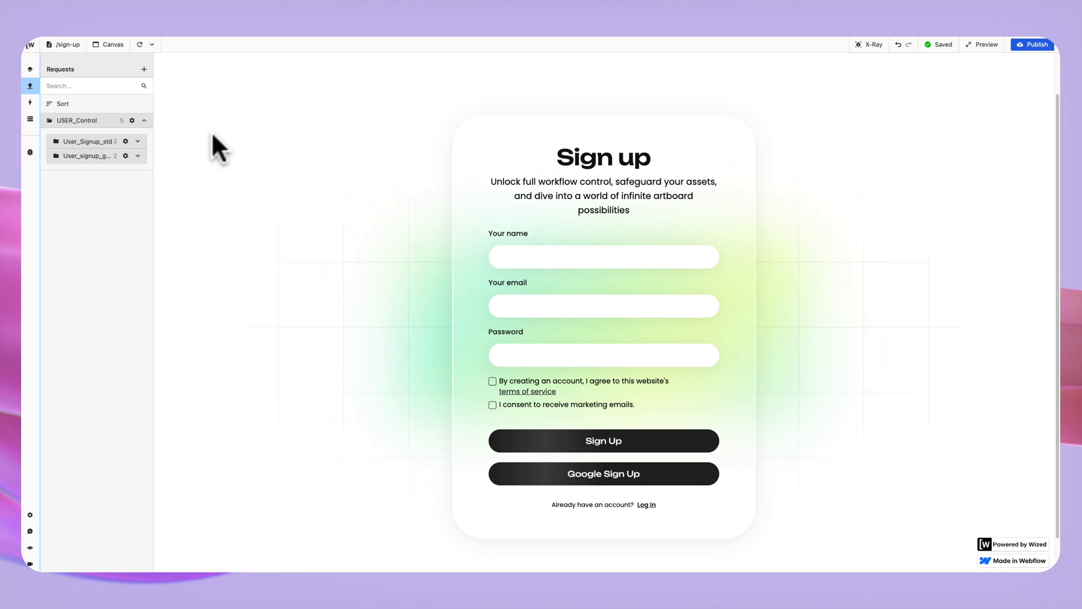
click(137, 142)
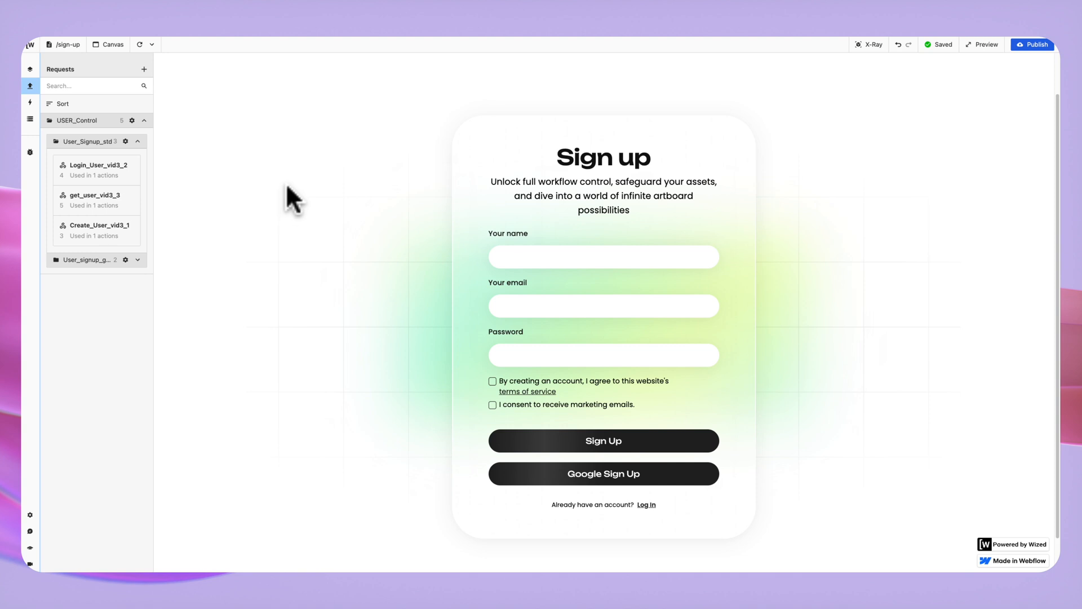
click(107, 228)
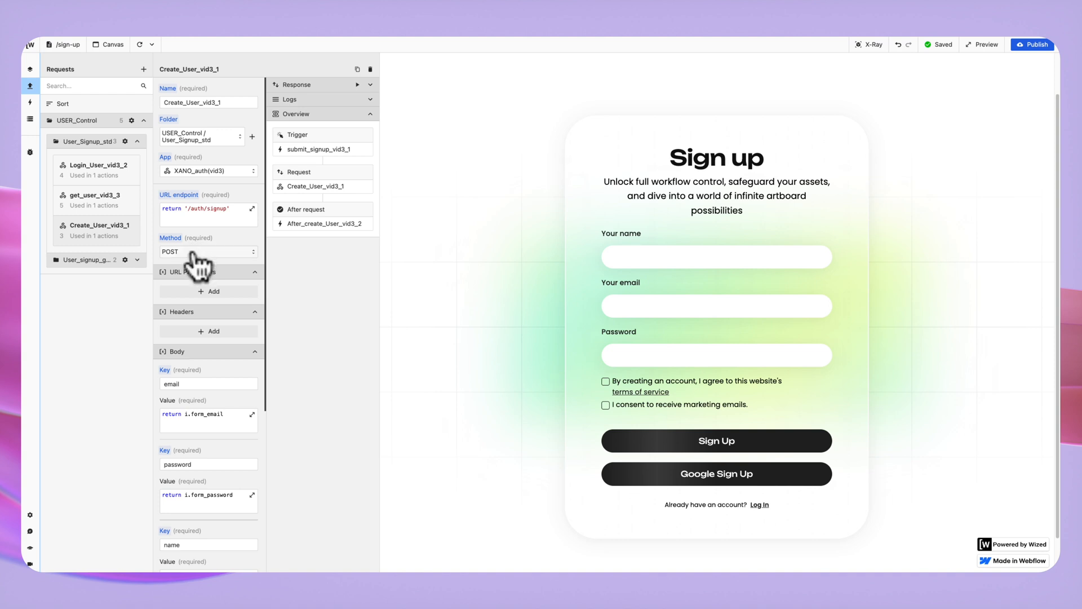
Open the /auth/signup endpoint code and review body keys including Accept_TCs and Accept_Marketing.
click(212, 217)
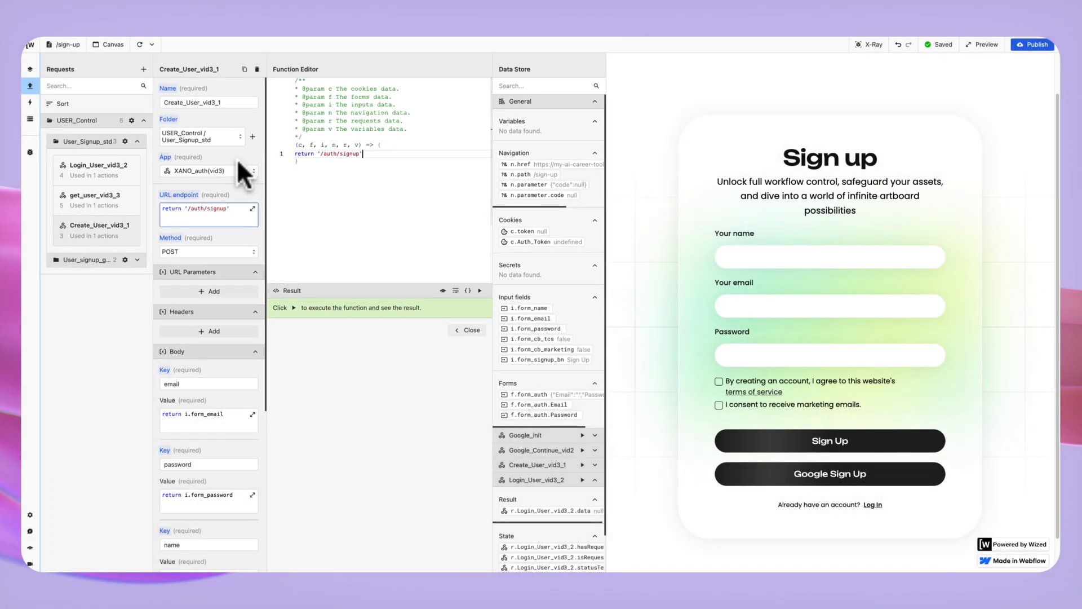
scroll(404, 169, down, 1)
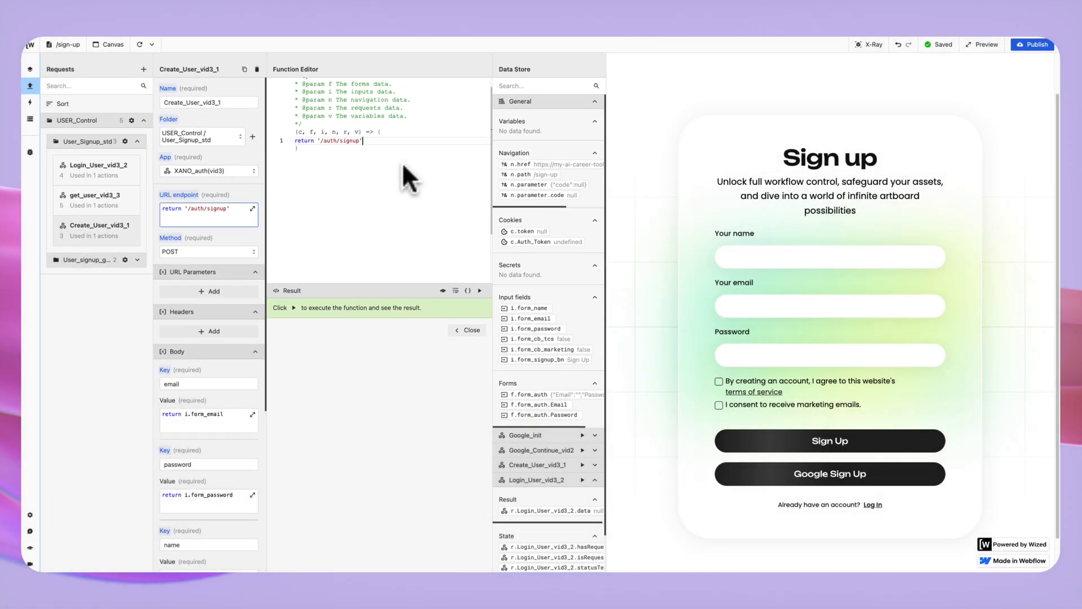
scroll(224, 197, down, 3)
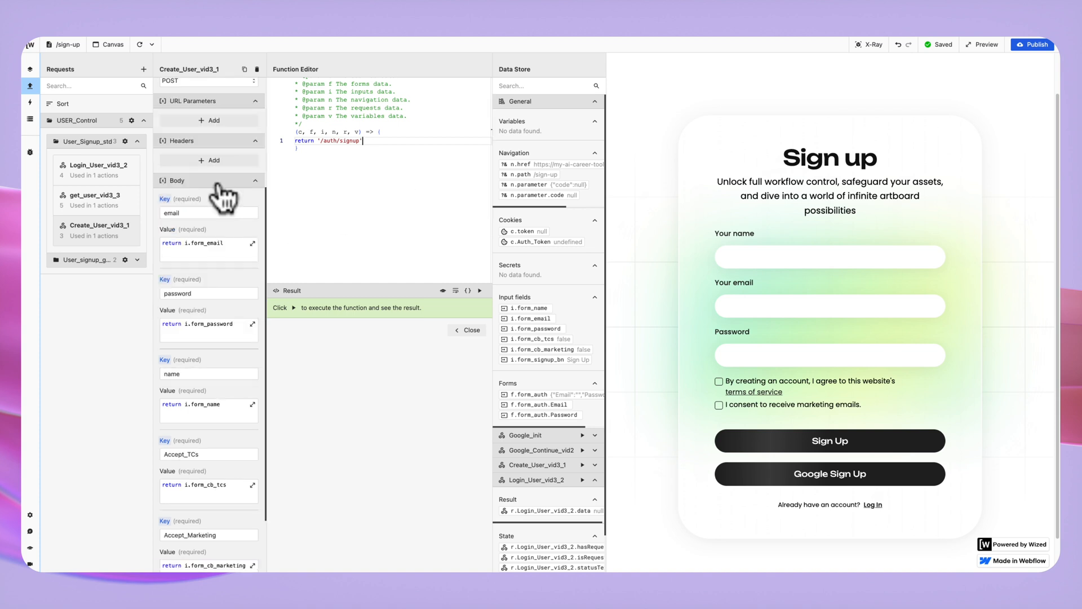
scroll(224, 197, up, 2)
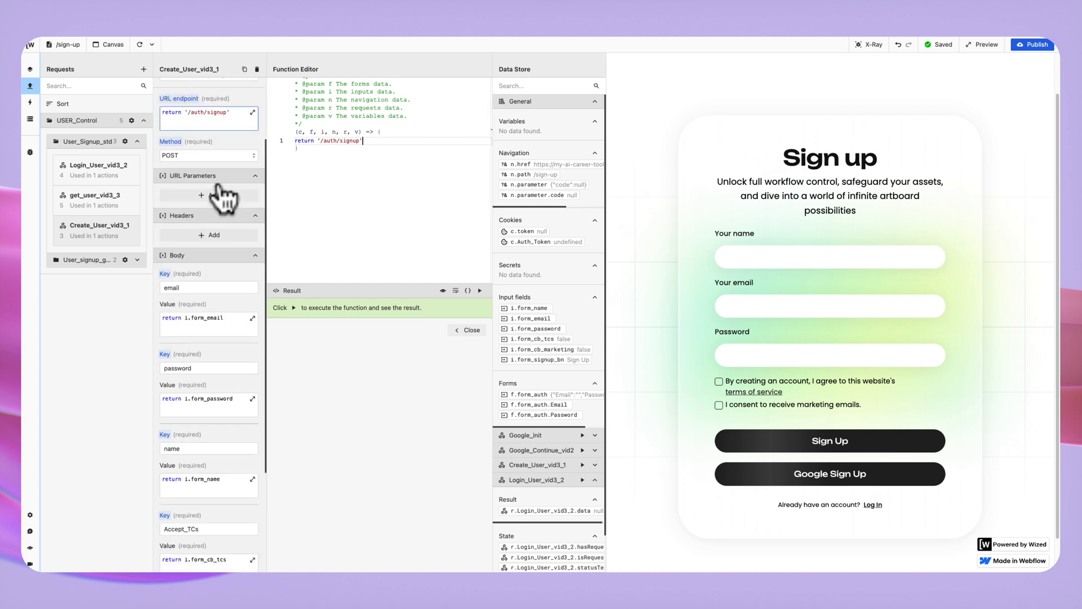
scroll(195, 169, down, 3)
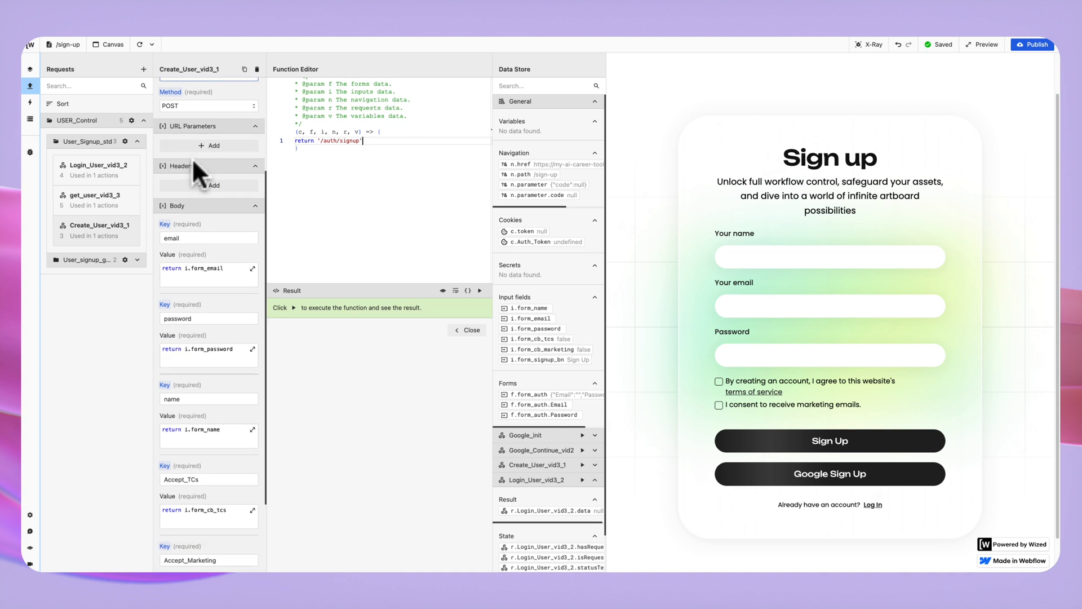
scroll(206, 201, down, 1)
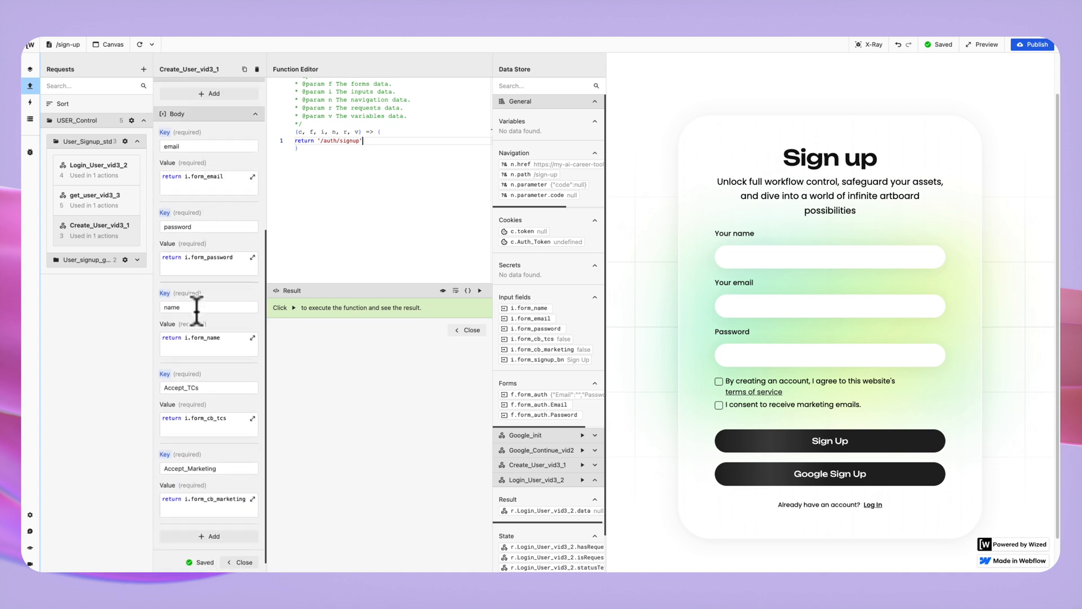
scroll(204, 326, down, 2)
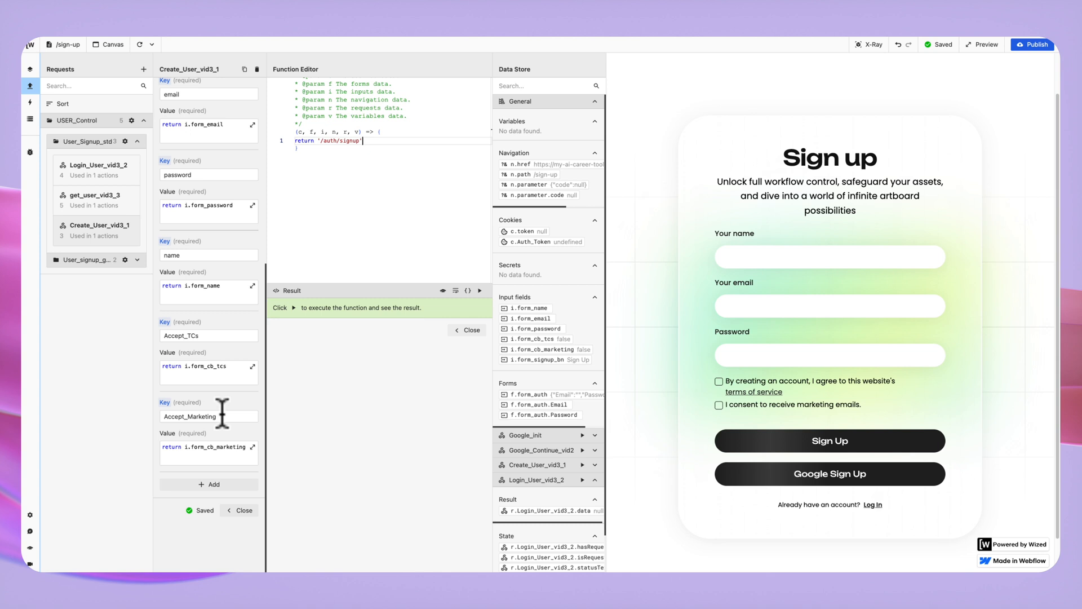
scroll(208, 239, up, 2)
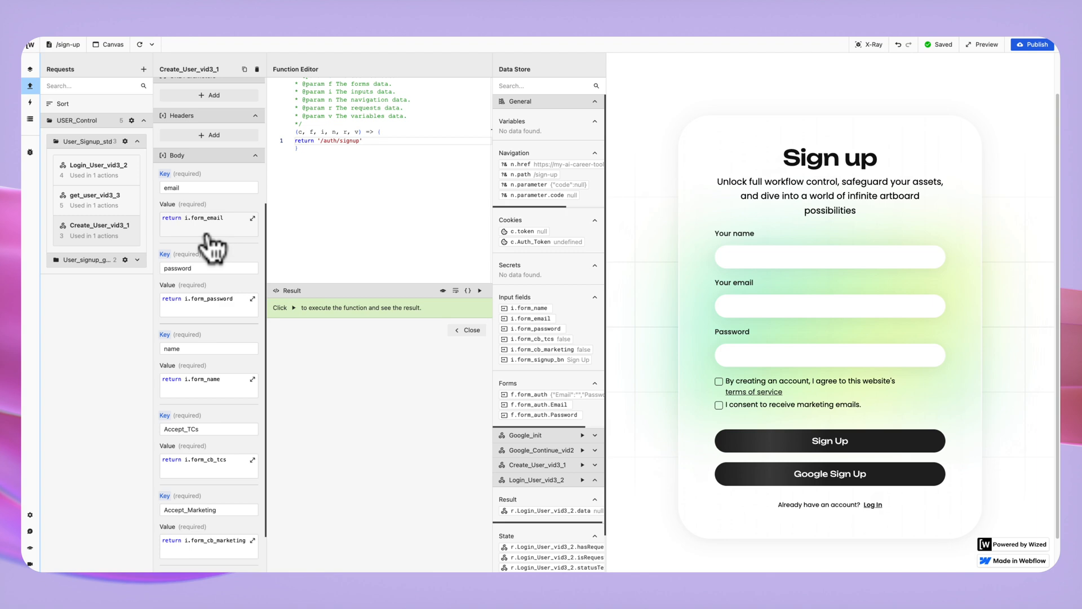
Check the email and password body values return i.form_email and i.form_password.
click(209, 307)
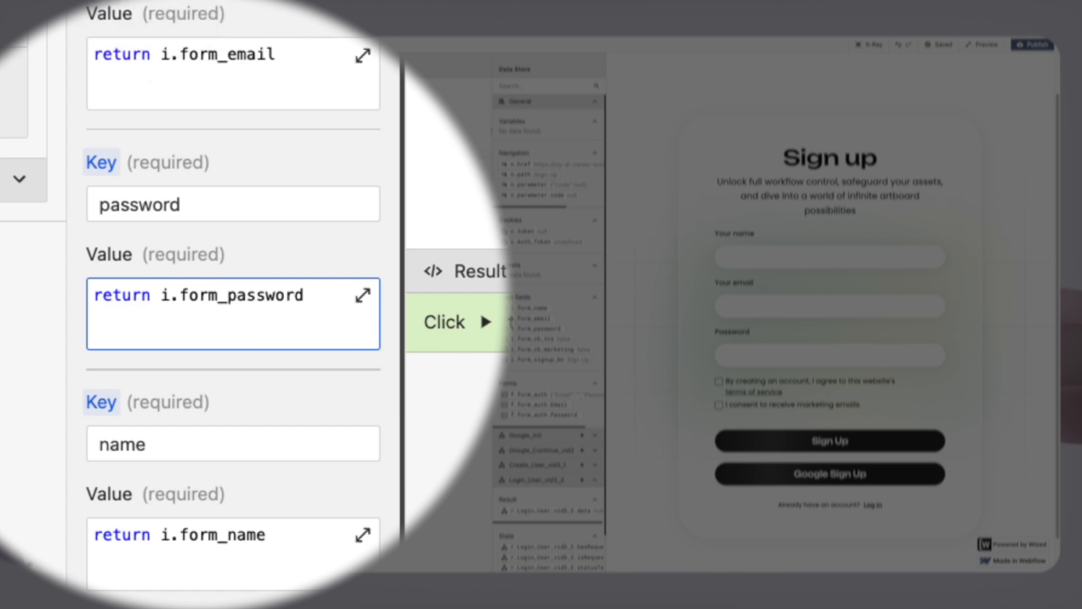
click(208, 79)
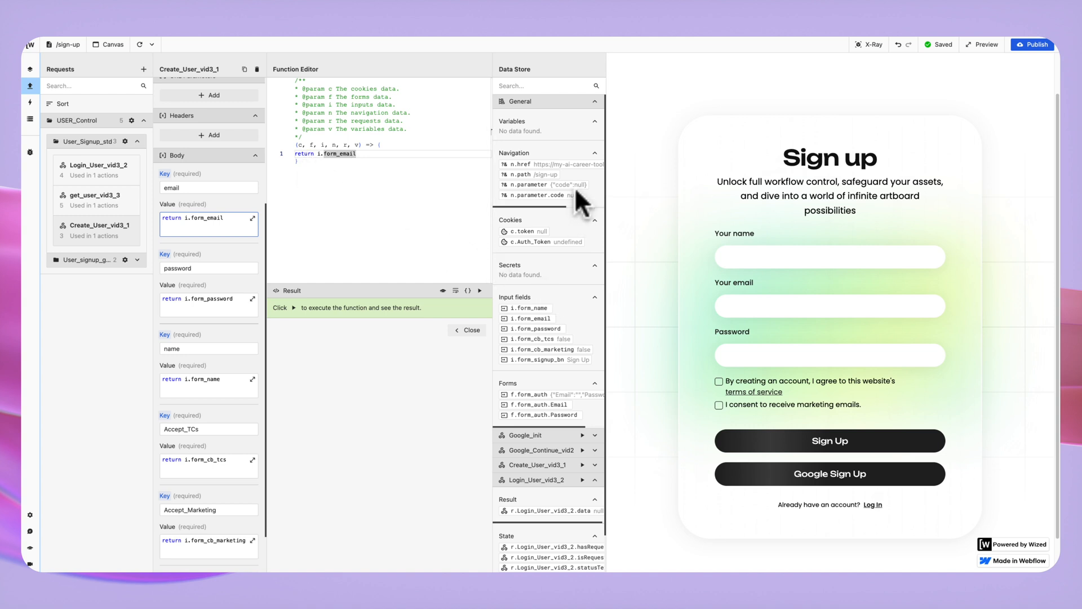
click(596, 101)
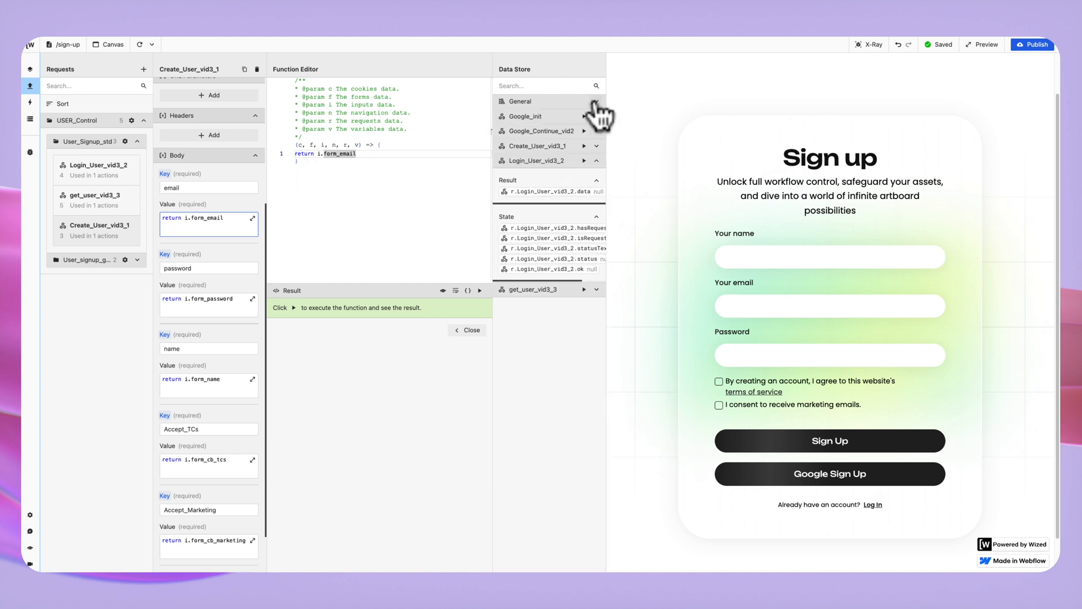
click(596, 179)
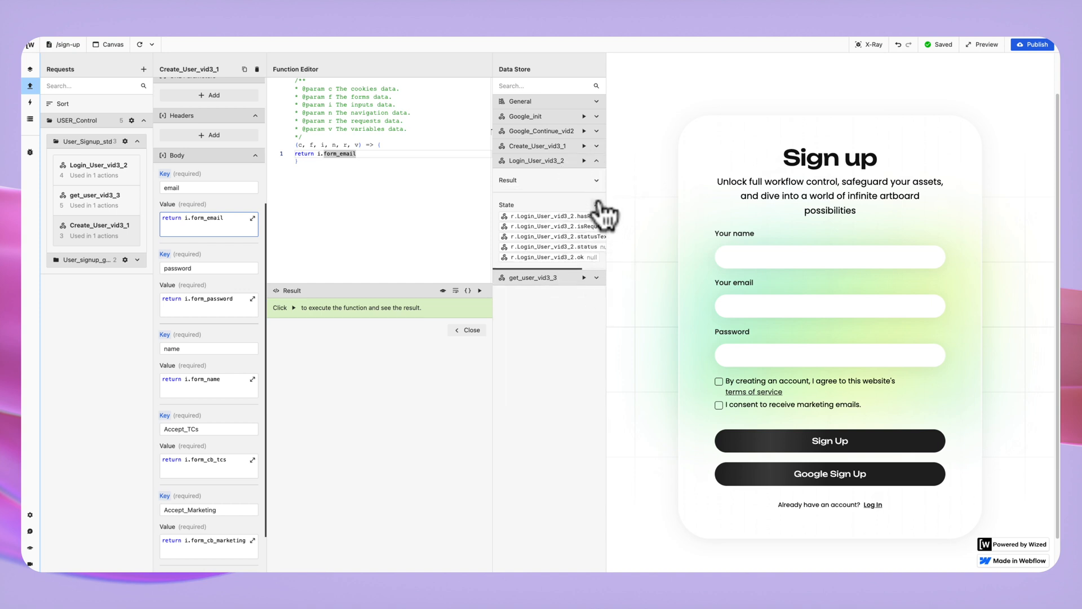
click(597, 161)
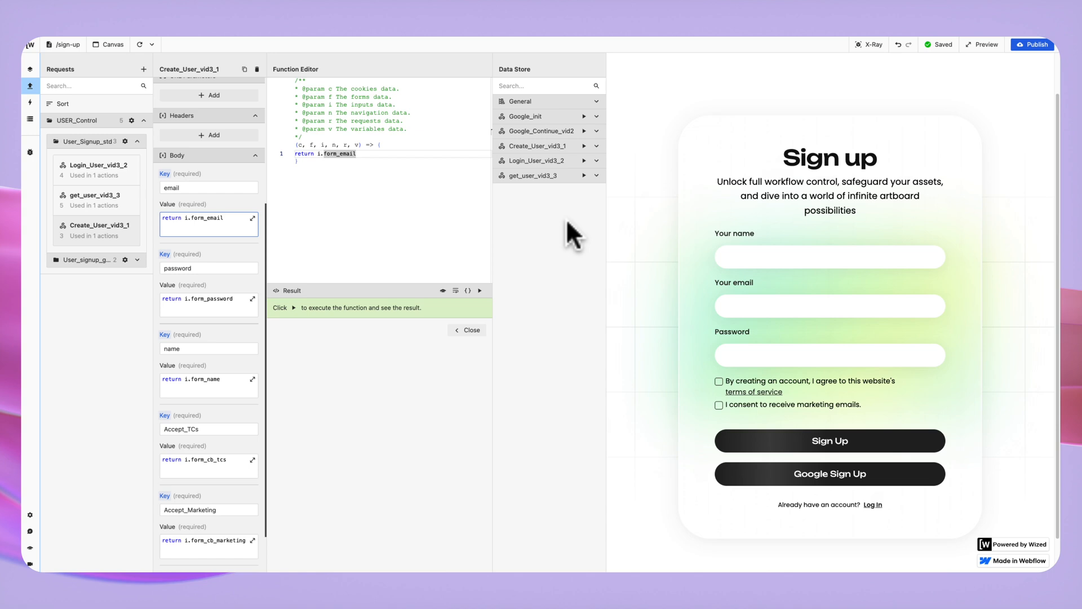
click(596, 102)
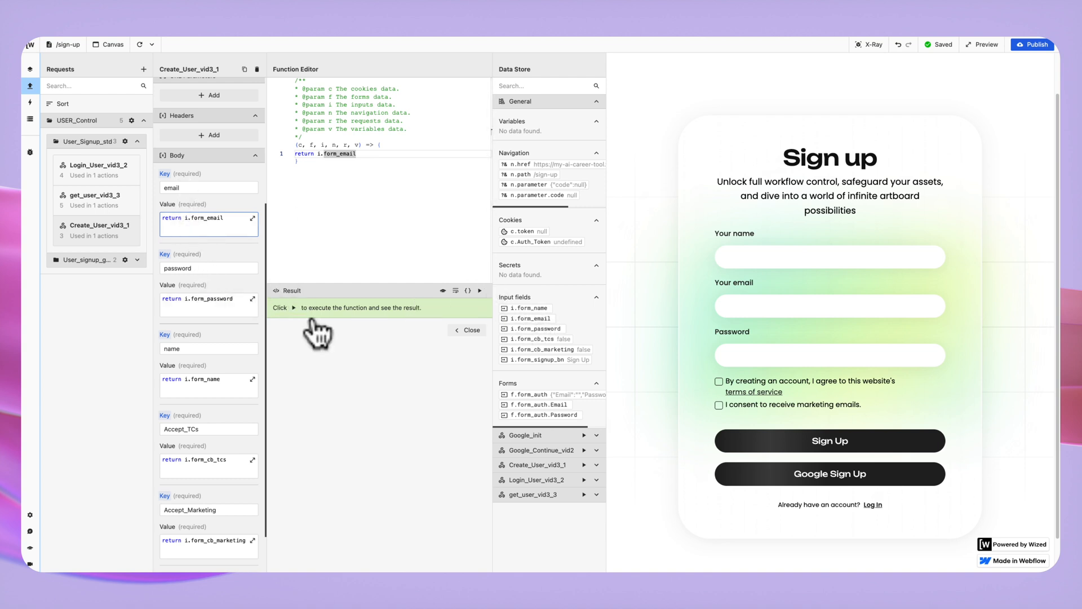
click(201, 268)
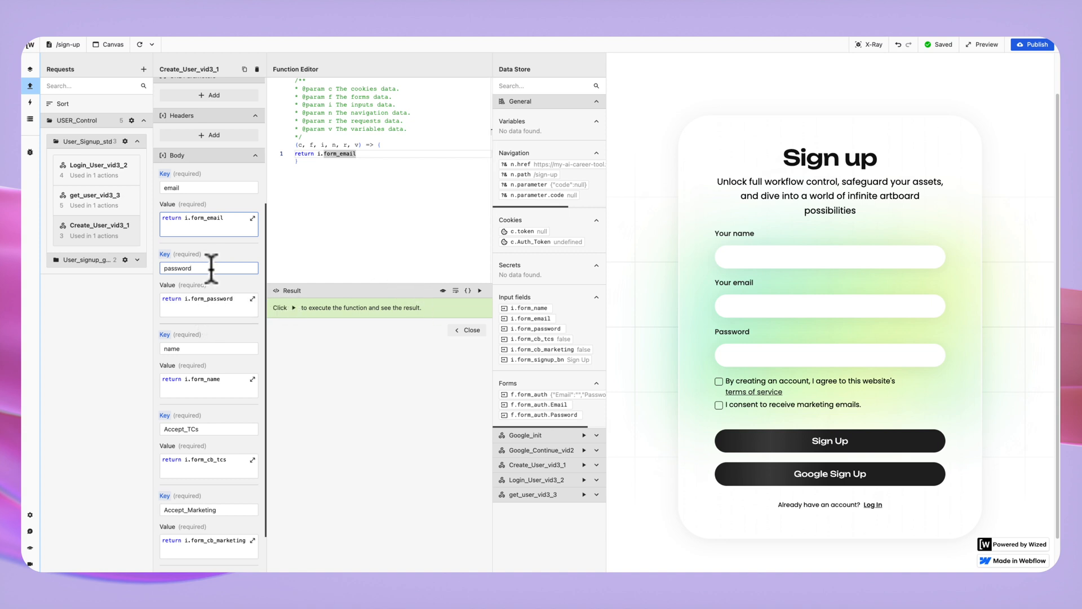
scroll(212, 270, down, 3)
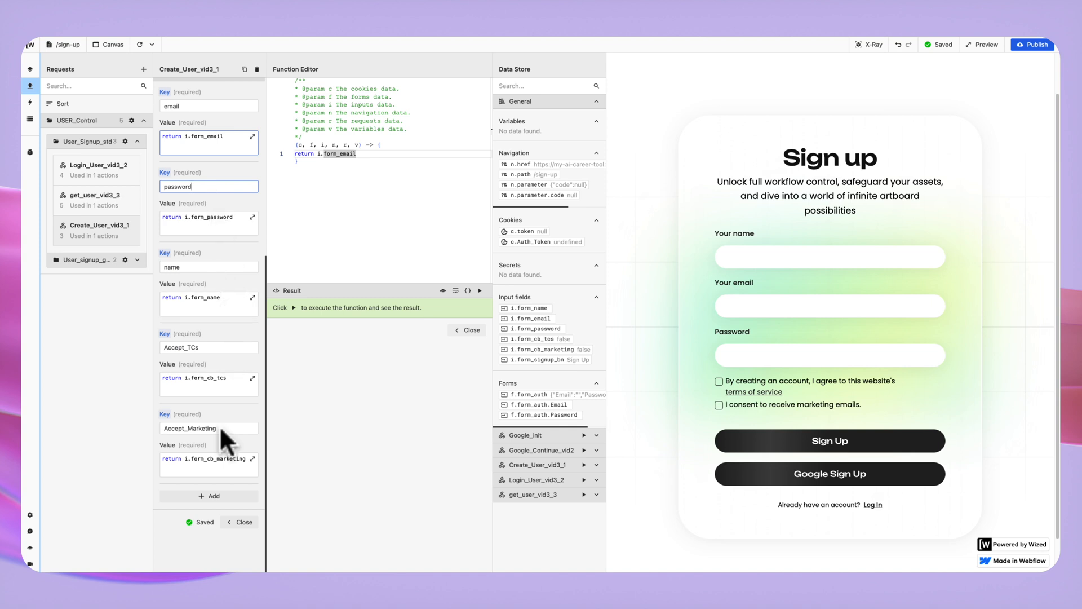
scroll(221, 429, up, 10)
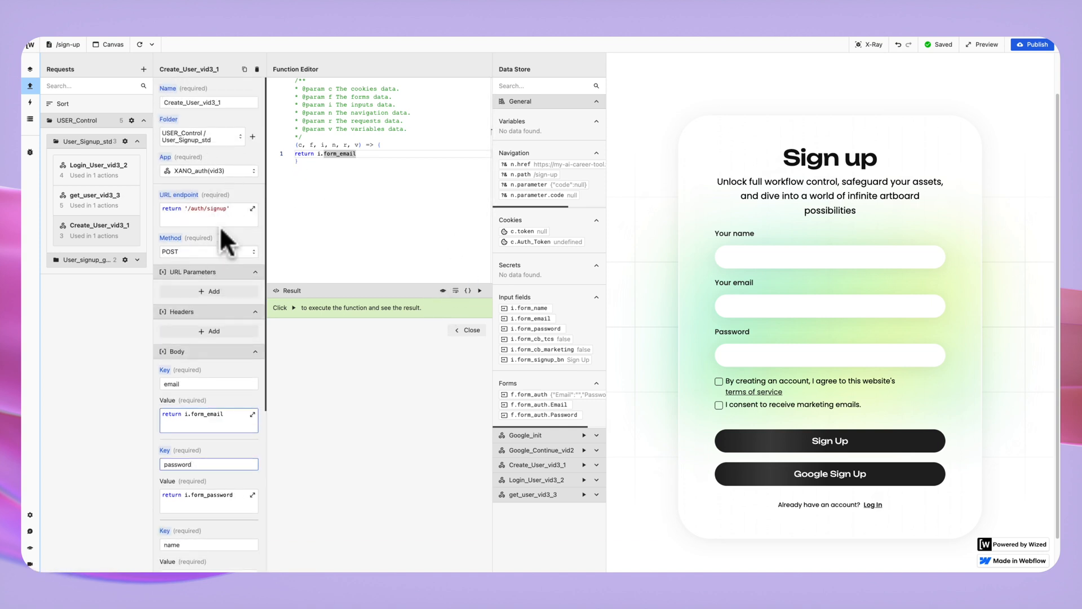
Sign up a test account in the preview with name, email, password and accepted terms.
click(780, 256)
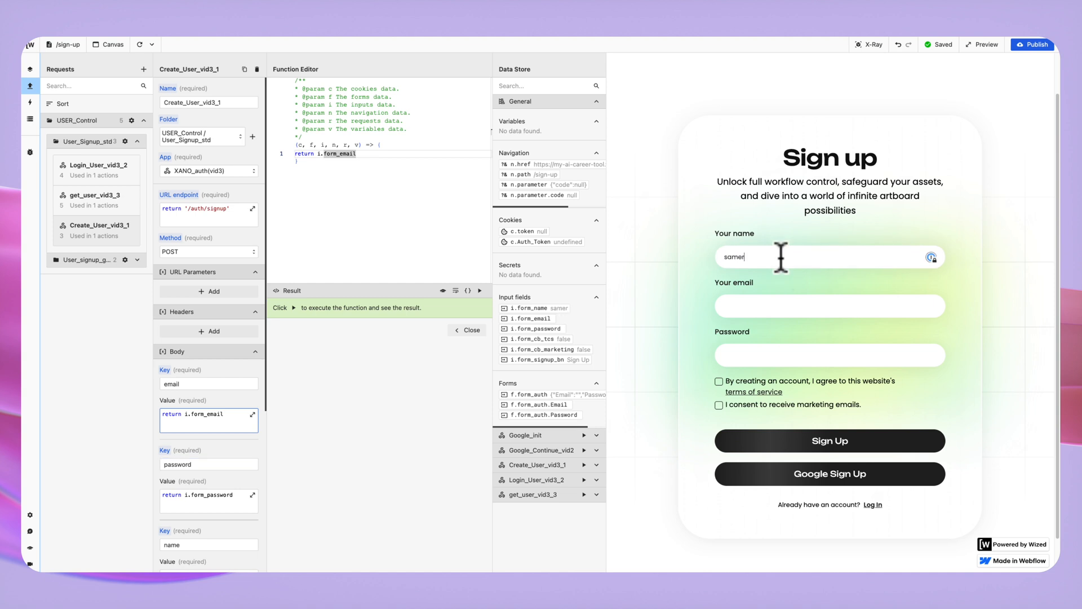
click(814, 306)
text(samer@test.com)
click(782, 355)
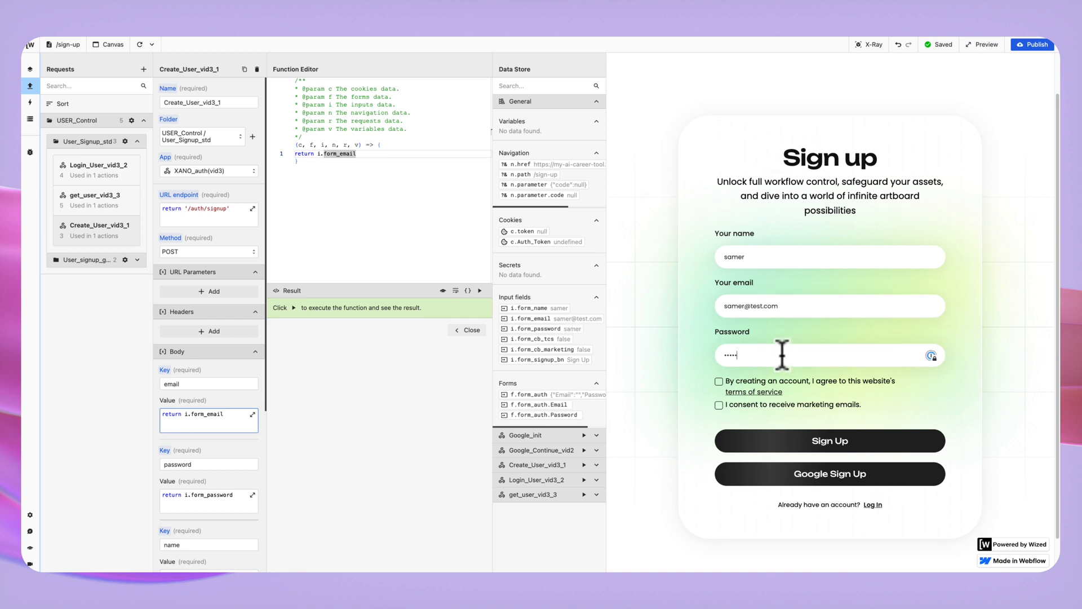
click(718, 380)
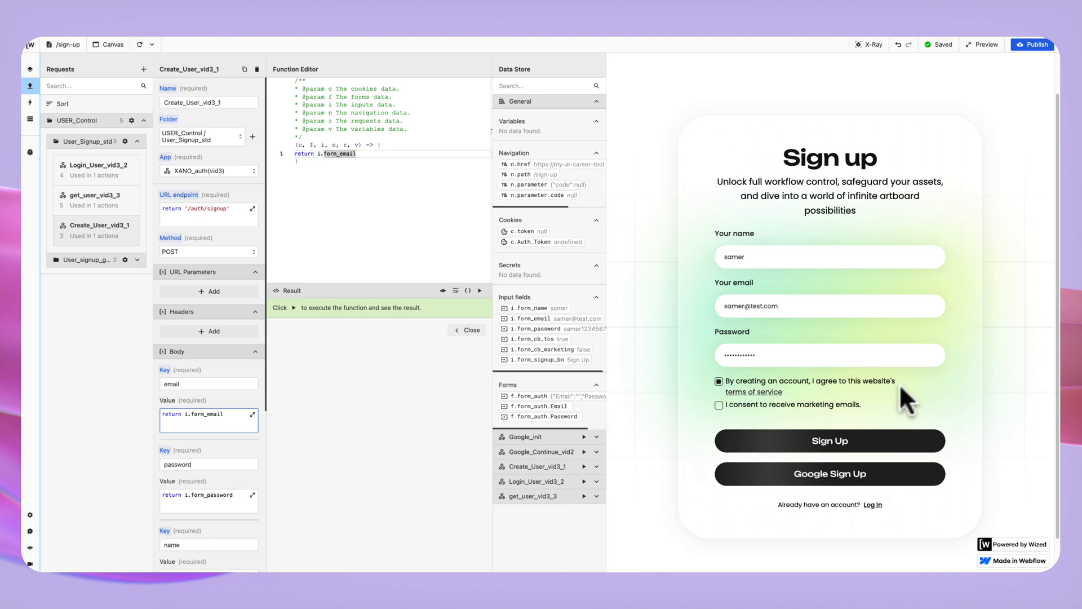
click(838, 448)
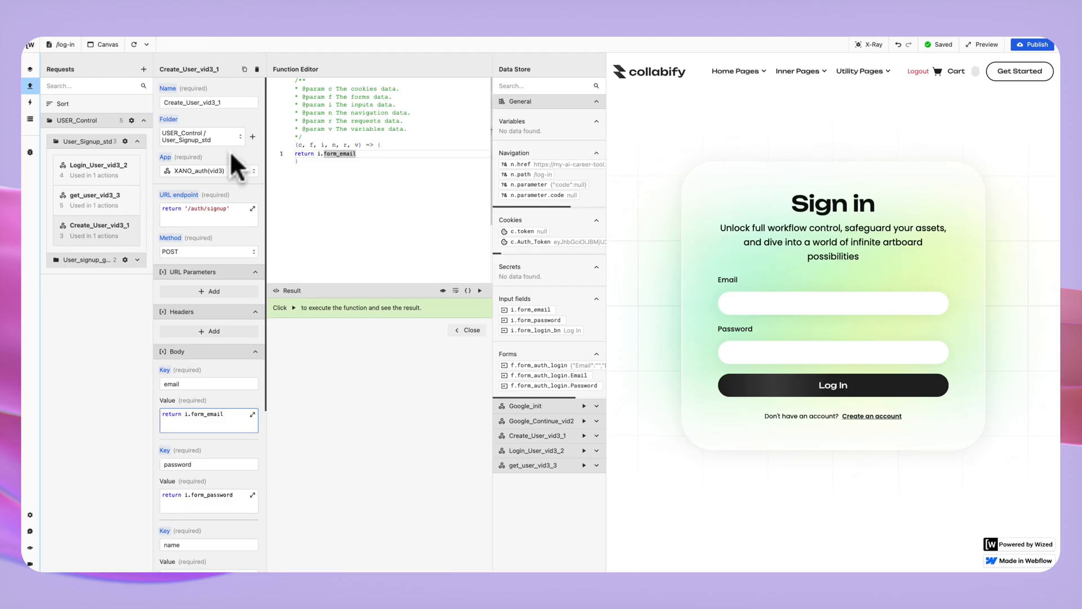
Inspect get_user_vid3_3's /auth/me endpoint and c.Auth_Token Authorization header, showing Create_User_vid3_1's data.
click(87, 198)
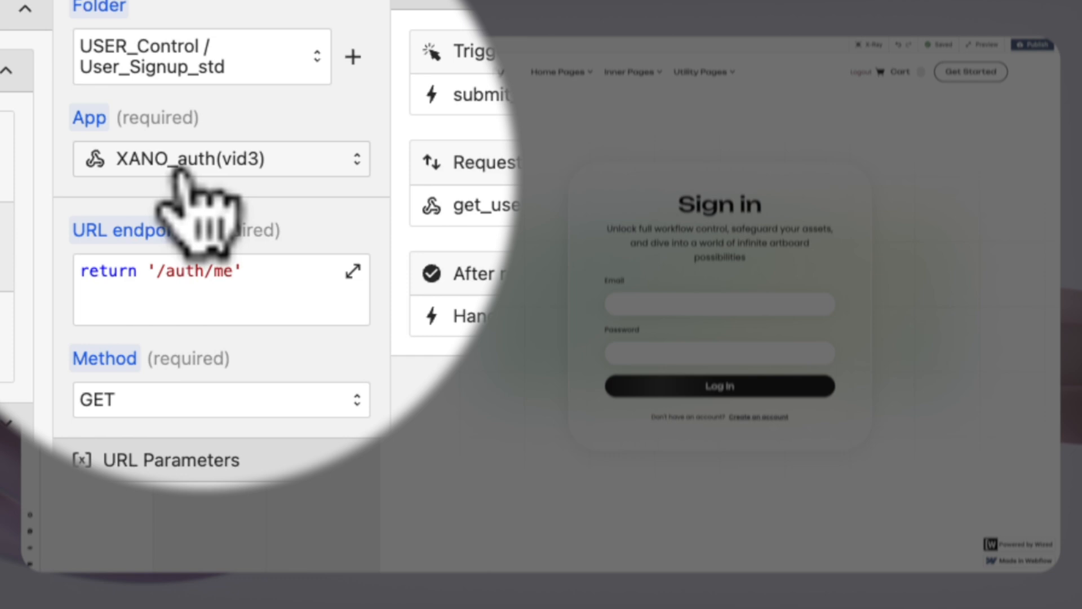
click(189, 305)
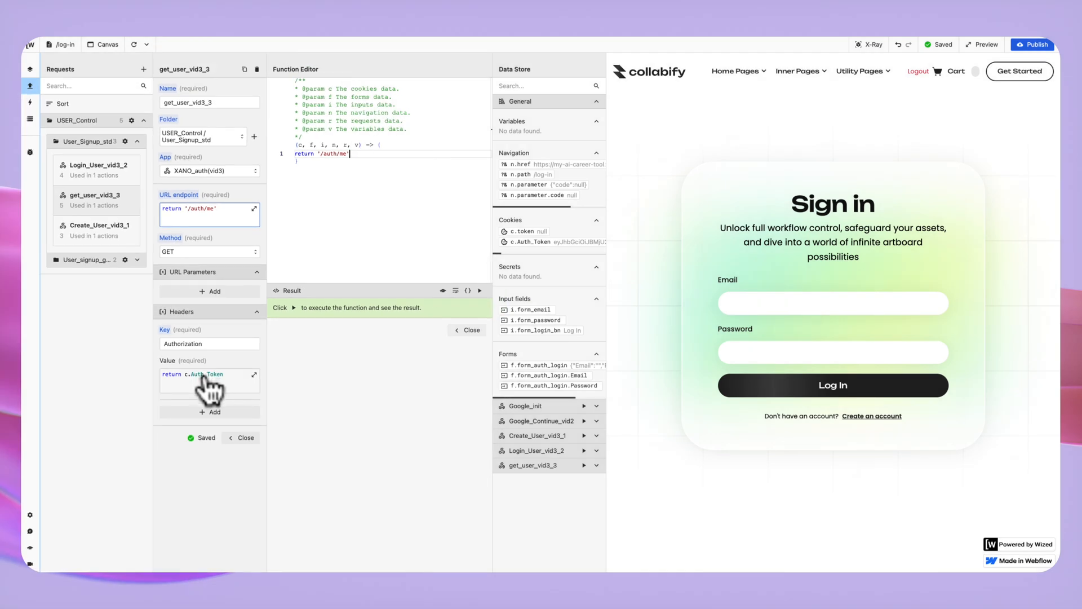
click(220, 422)
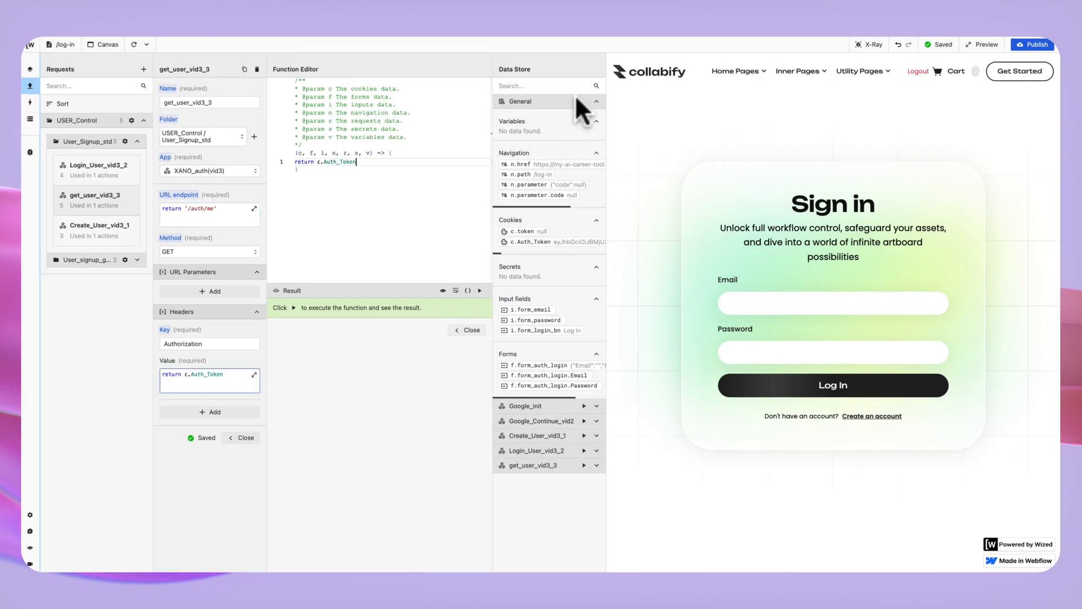
click(596, 102)
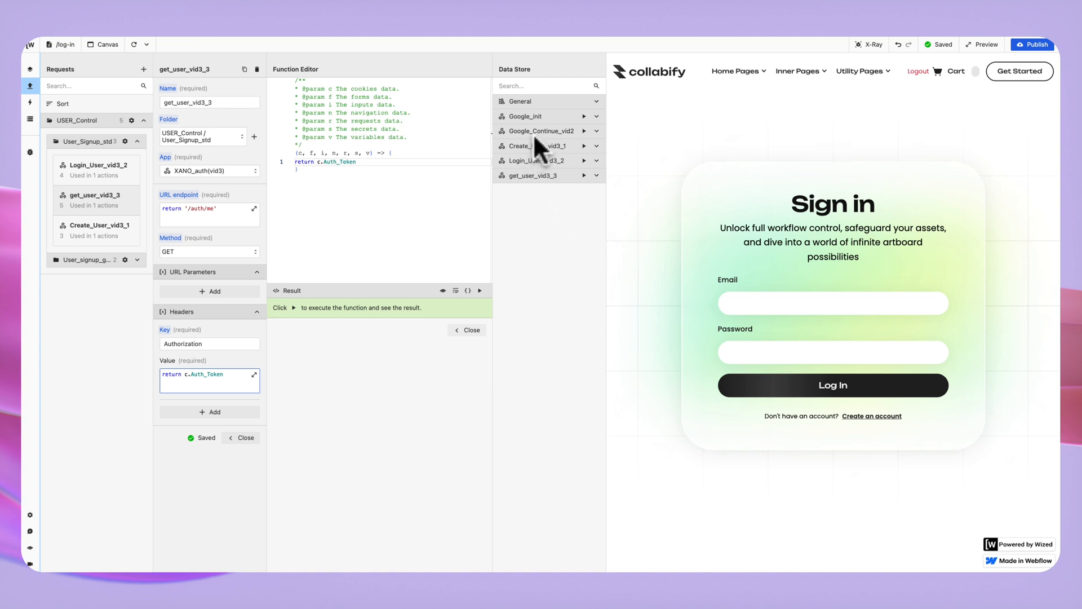
click(597, 146)
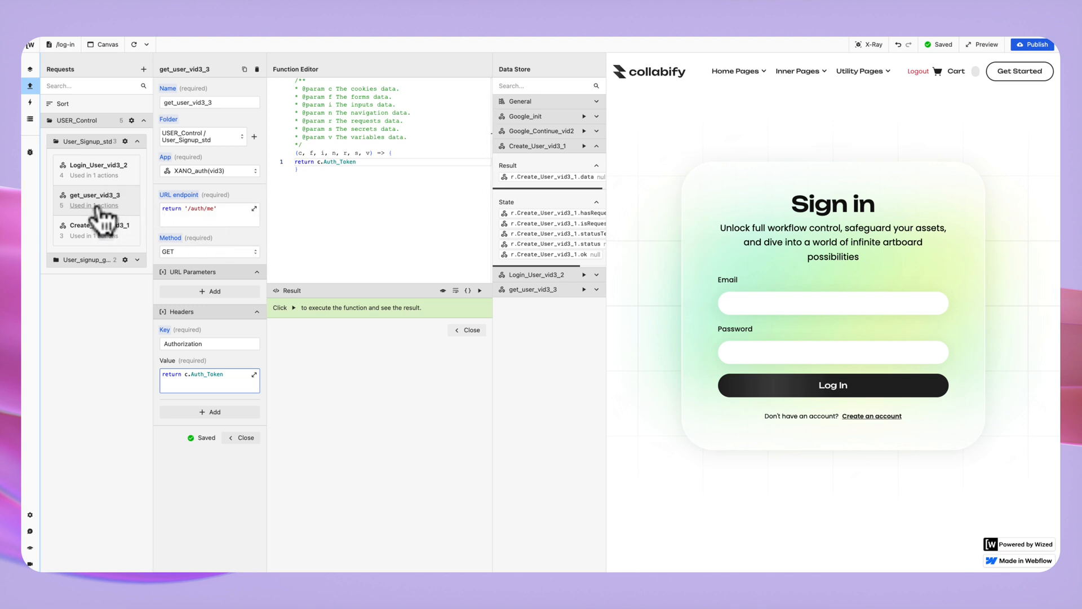
Inspect Login_User_vid3_2's /auth/login endpoint and its email and password body values.
click(105, 169)
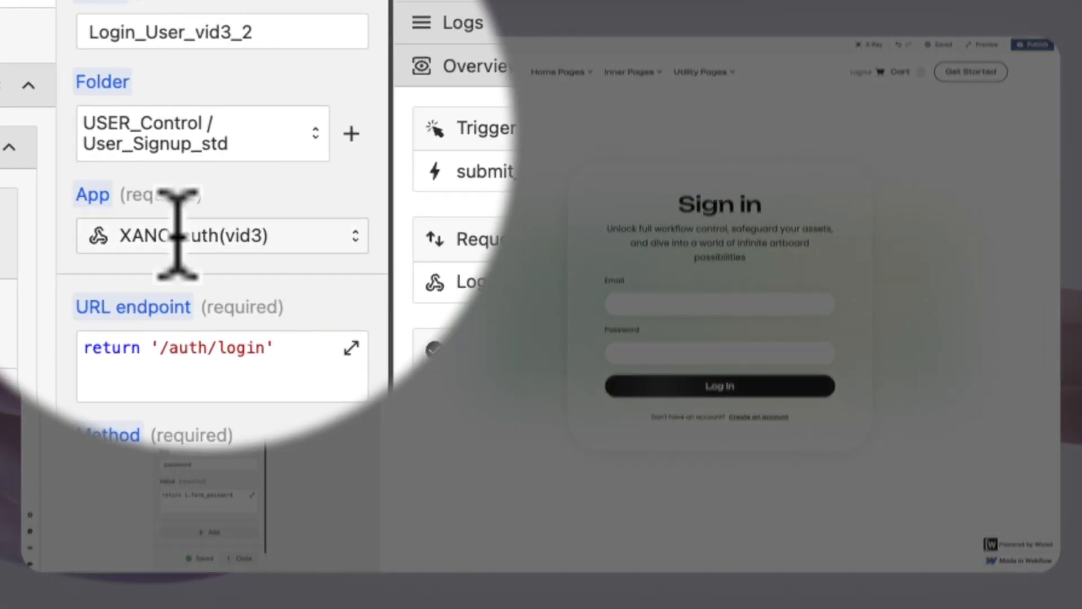
click(226, 378)
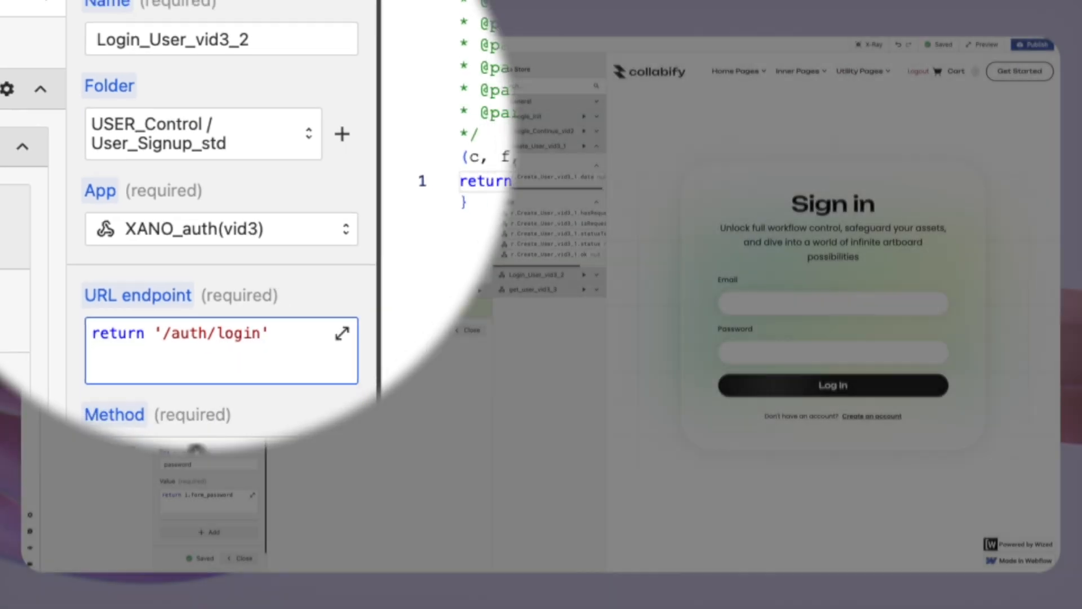
scroll(223, 240, down, 1)
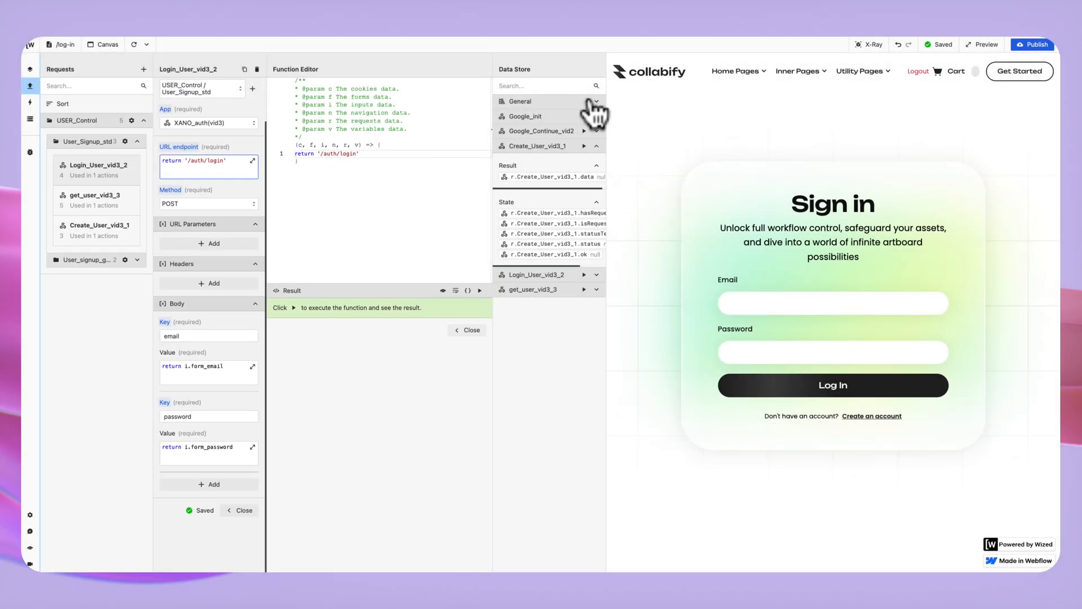
click(589, 102)
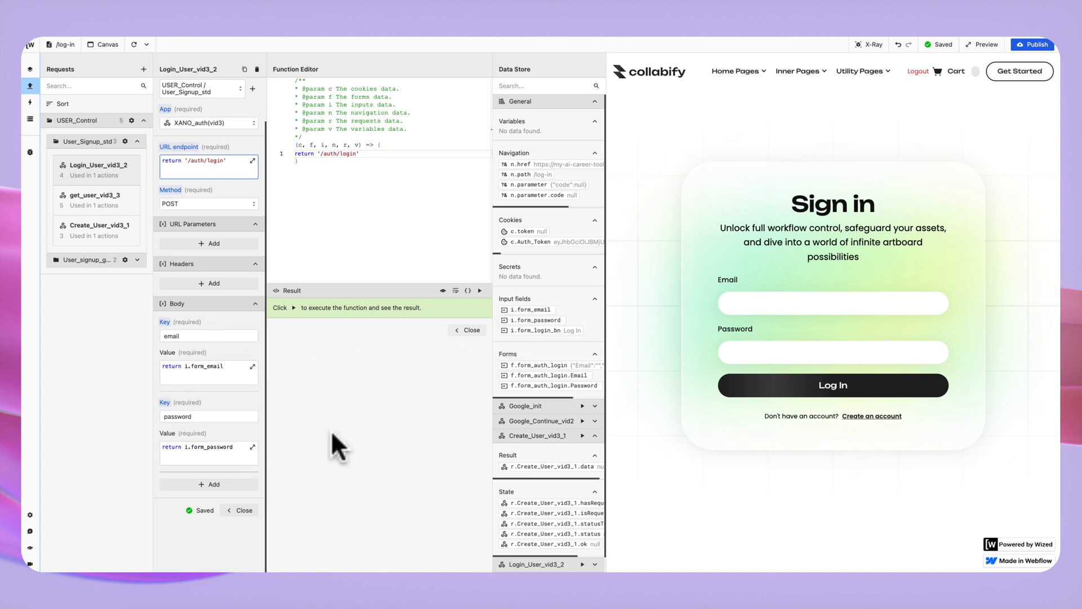
Log in with the test account's email and password in the preview, then log out.
click(749, 306)
text(samer@test.com)
click(748, 354)
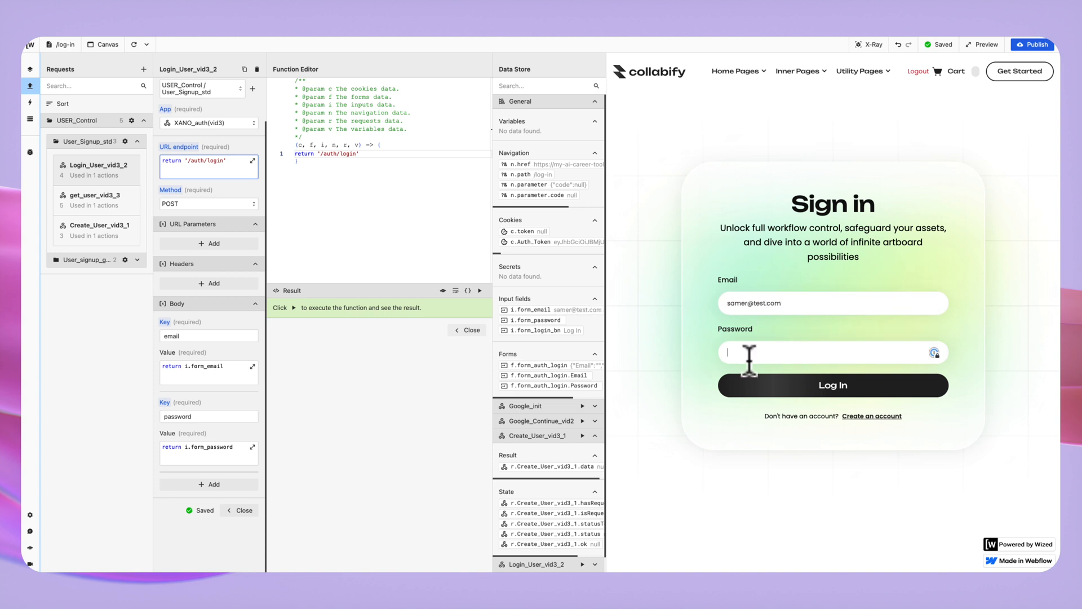
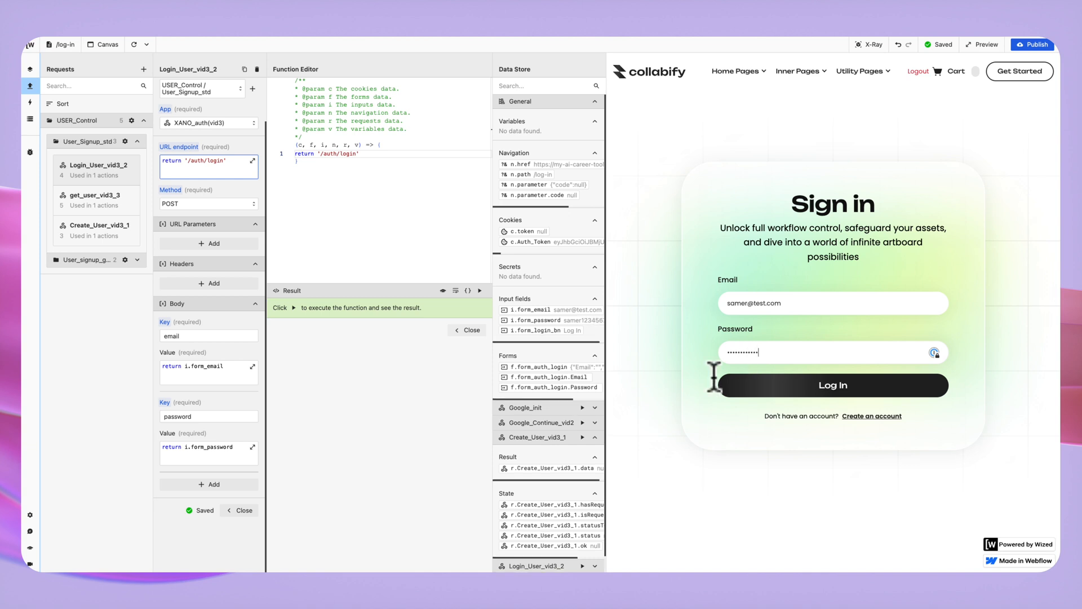
click(843, 385)
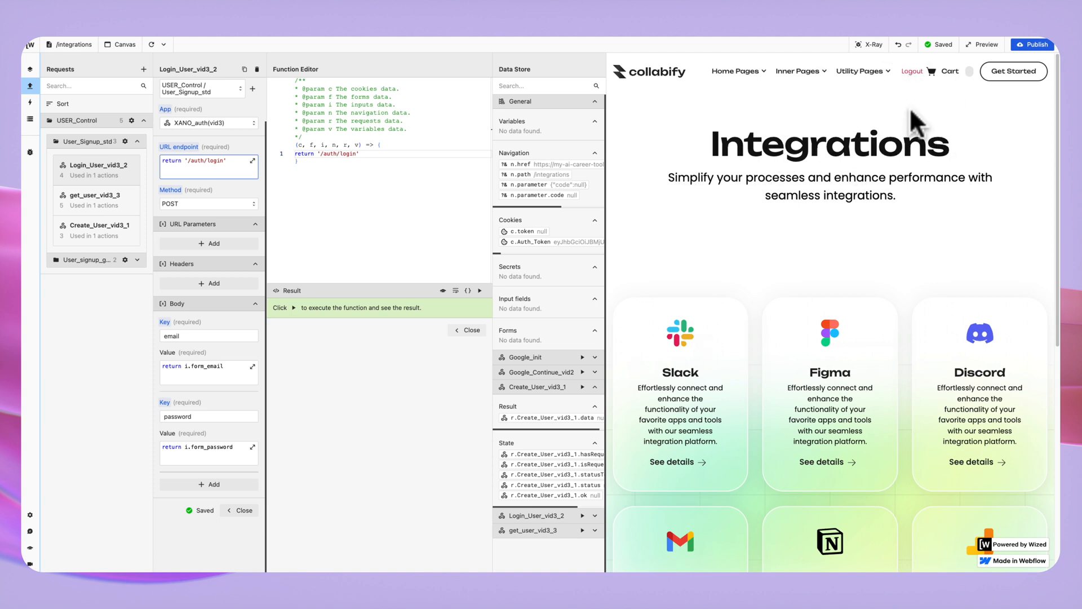
click(913, 73)
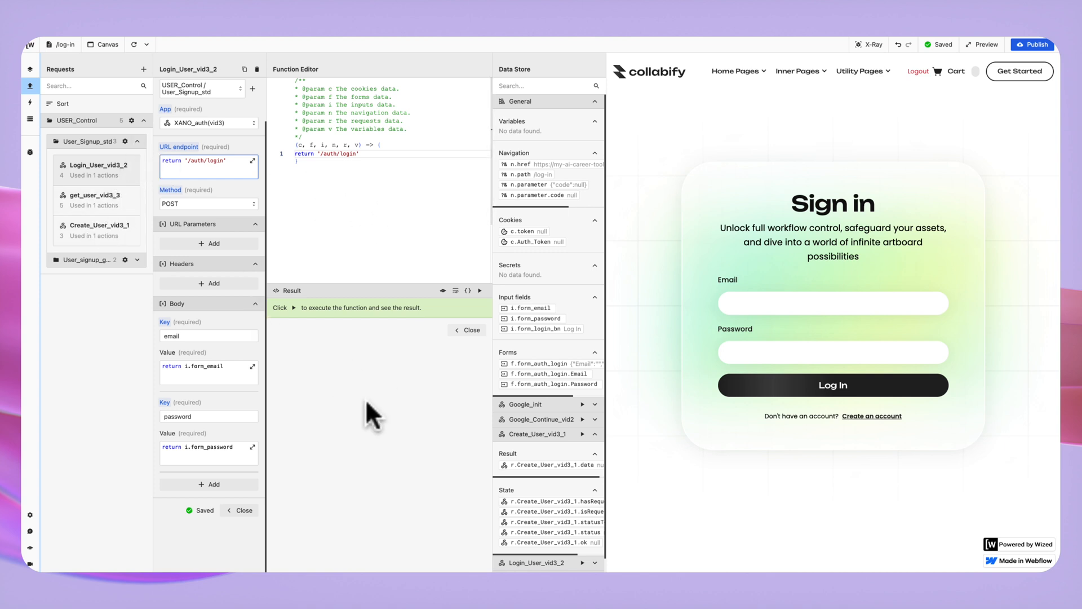
In the Actions panel, expand User_Signup_Std and open the submit_signup_vid3_1 action.
click(137, 141)
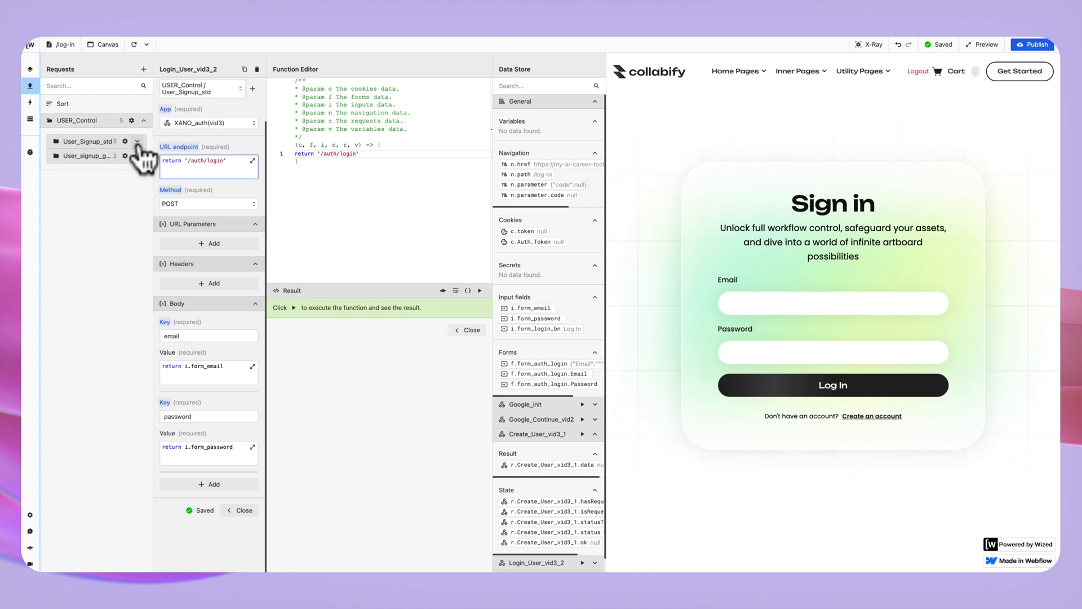
click(30, 102)
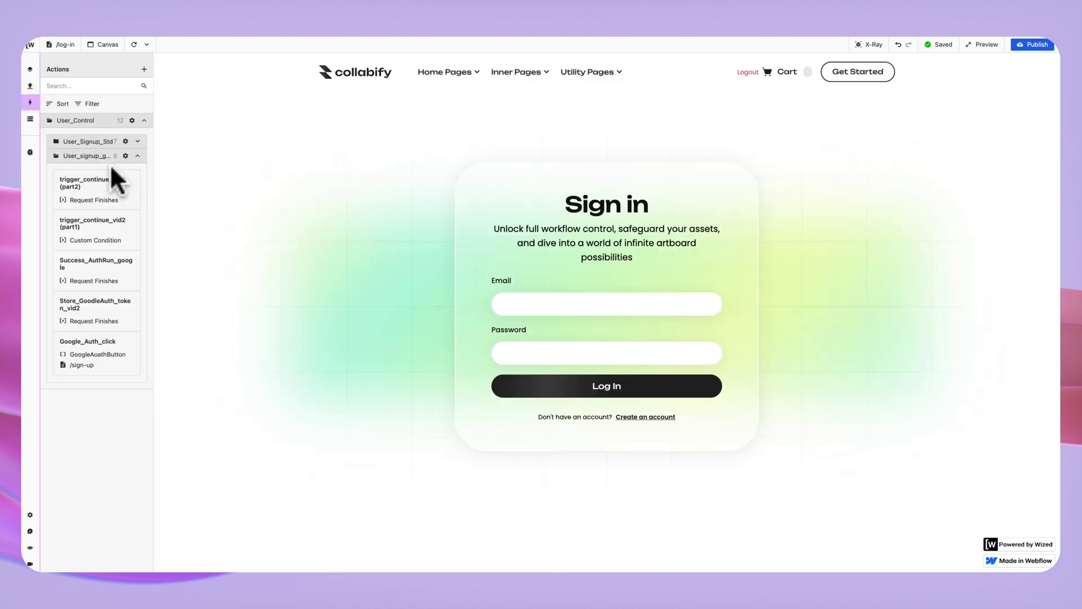
click(137, 156)
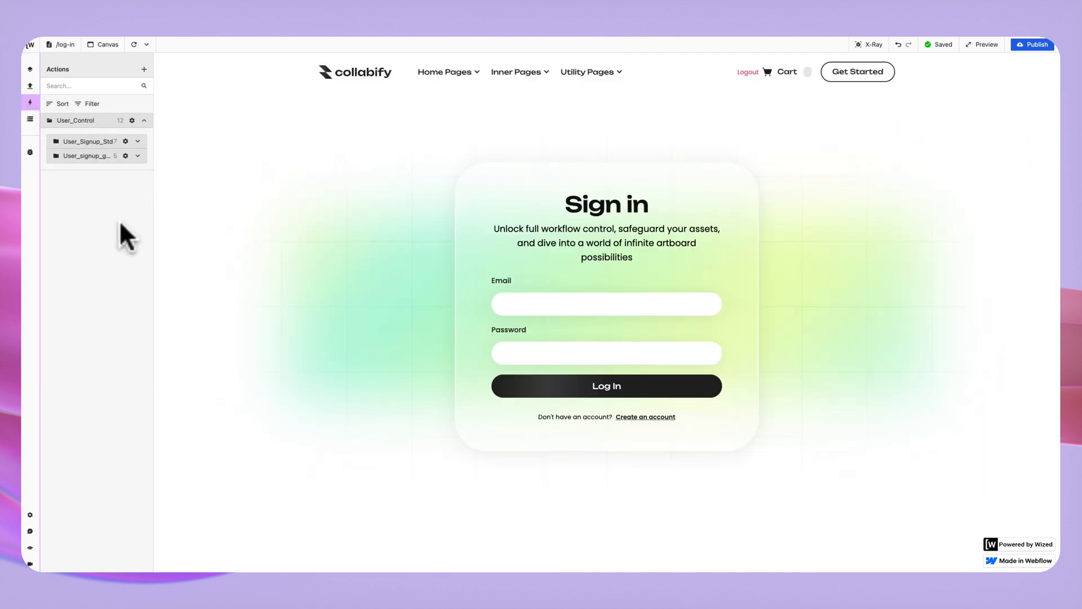
click(138, 141)
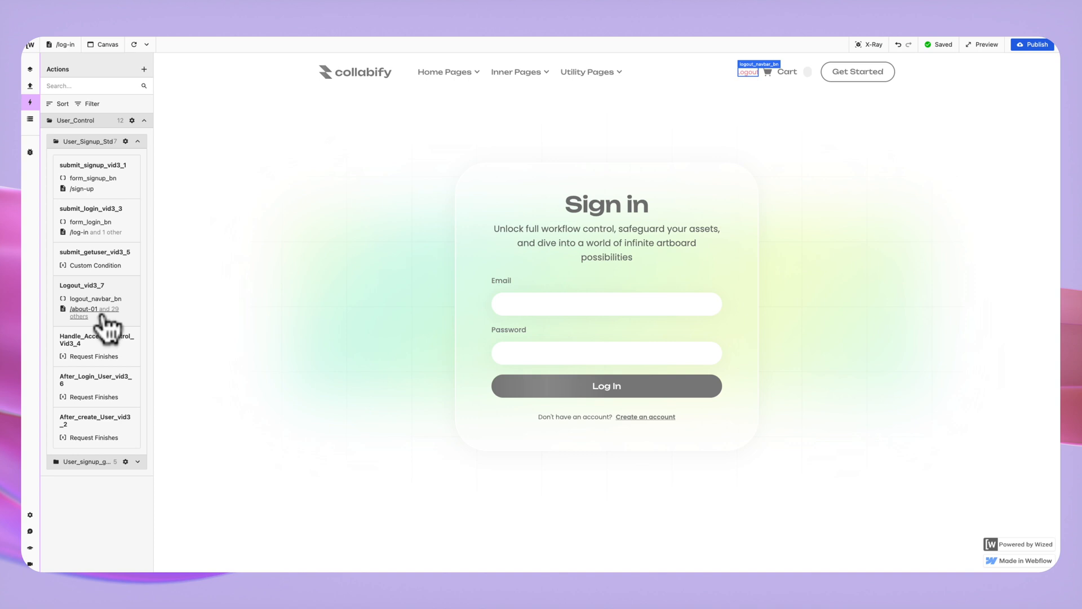
click(101, 169)
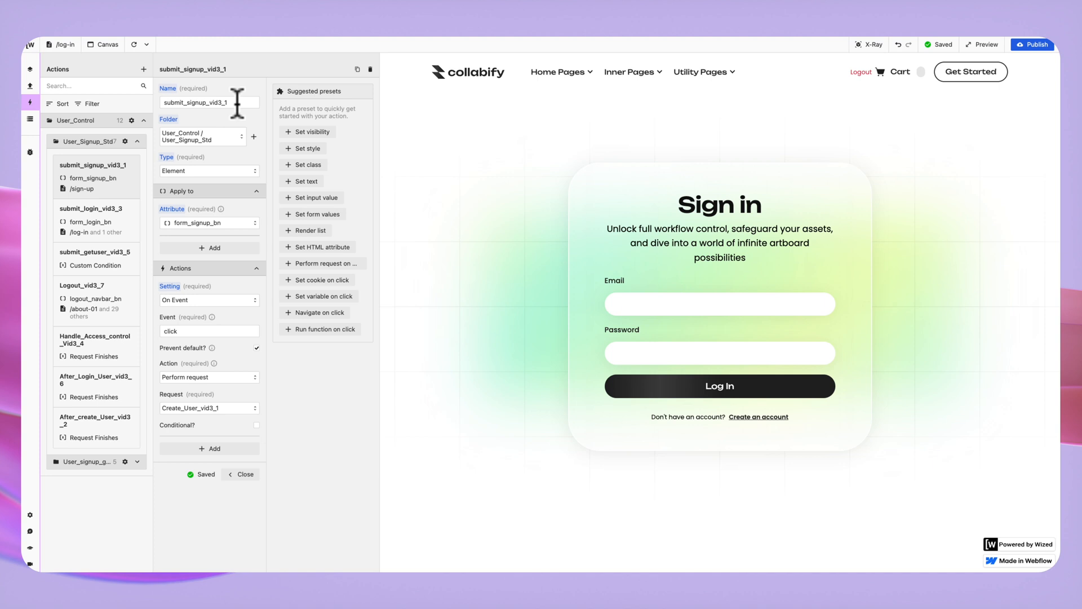
Reopen submit_signup_vid3_1 and switch the canvas from /log-in to the sign-up page.
click(93, 169)
click(94, 172)
click(66, 45)
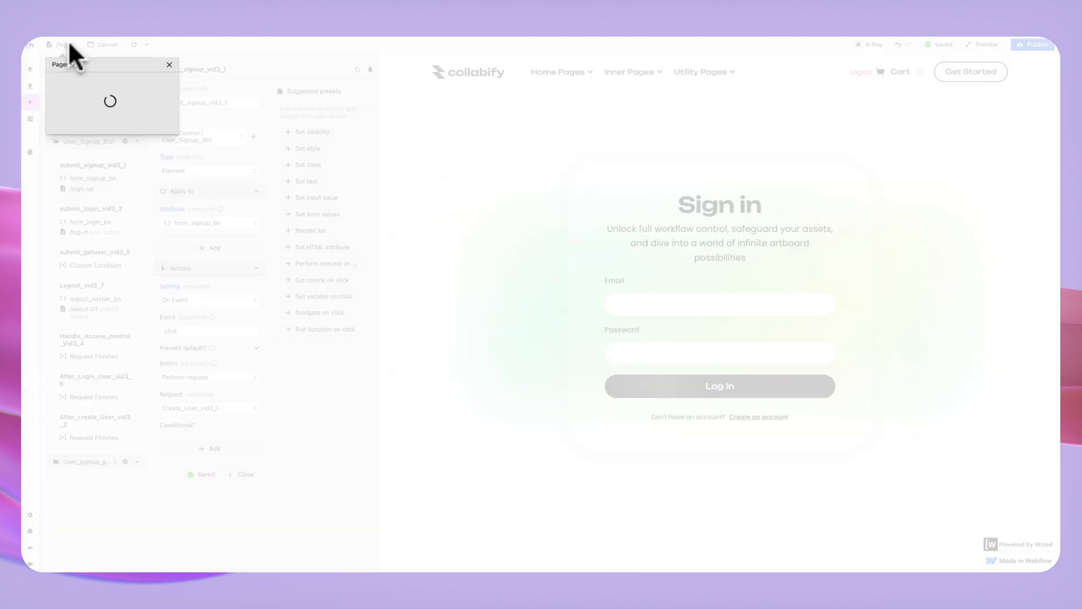
scroll(85, 304, down, 3)
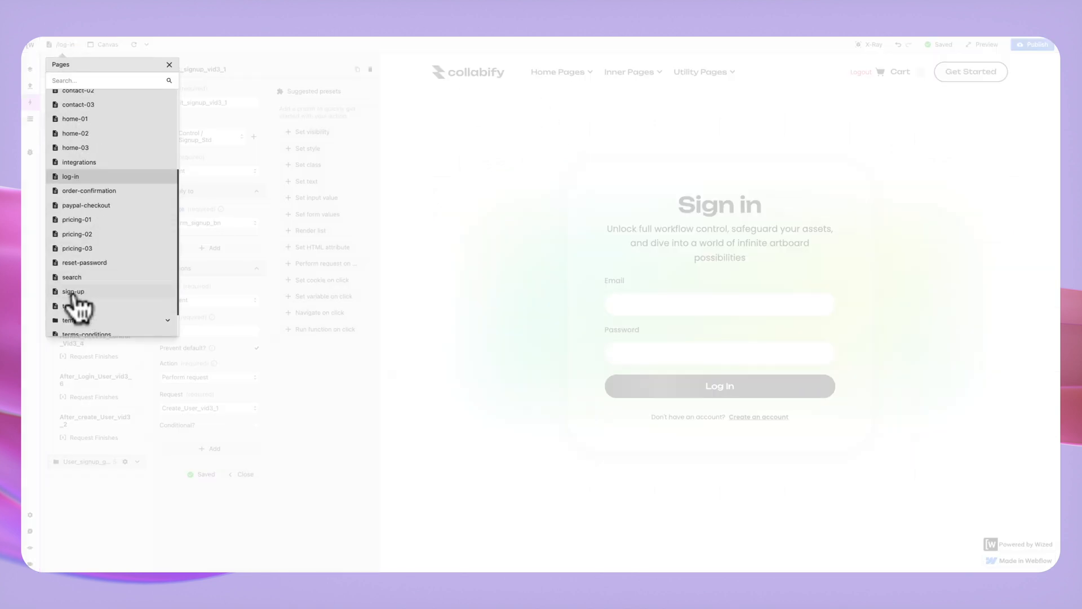
click(73, 292)
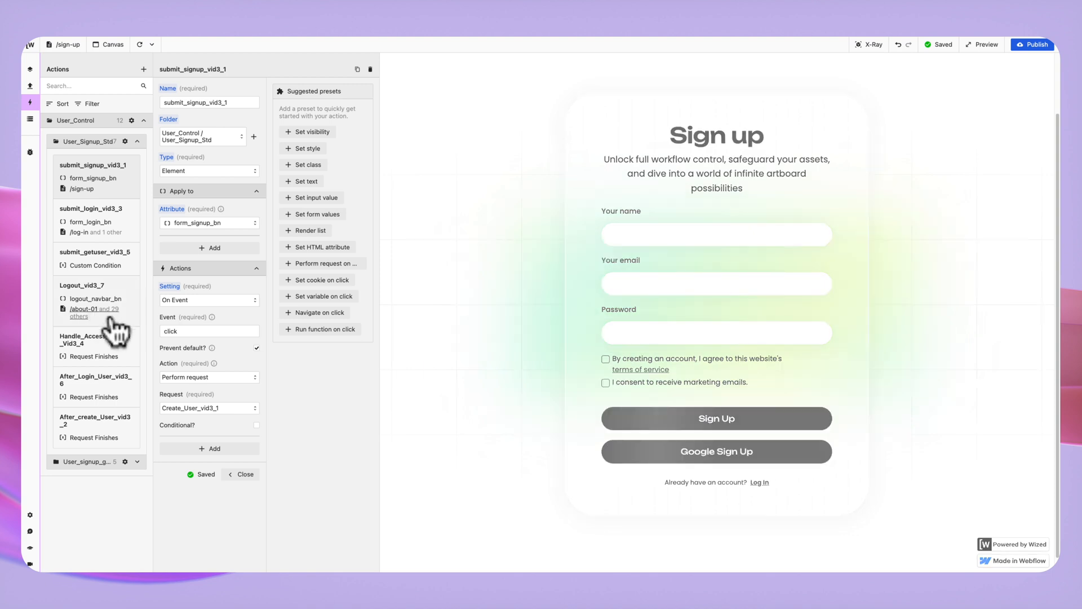
Open After_create_User_vid3_2's cookie value, returning Create_User_vid3_1.data.authToken, in the Function Editor.
click(111, 439)
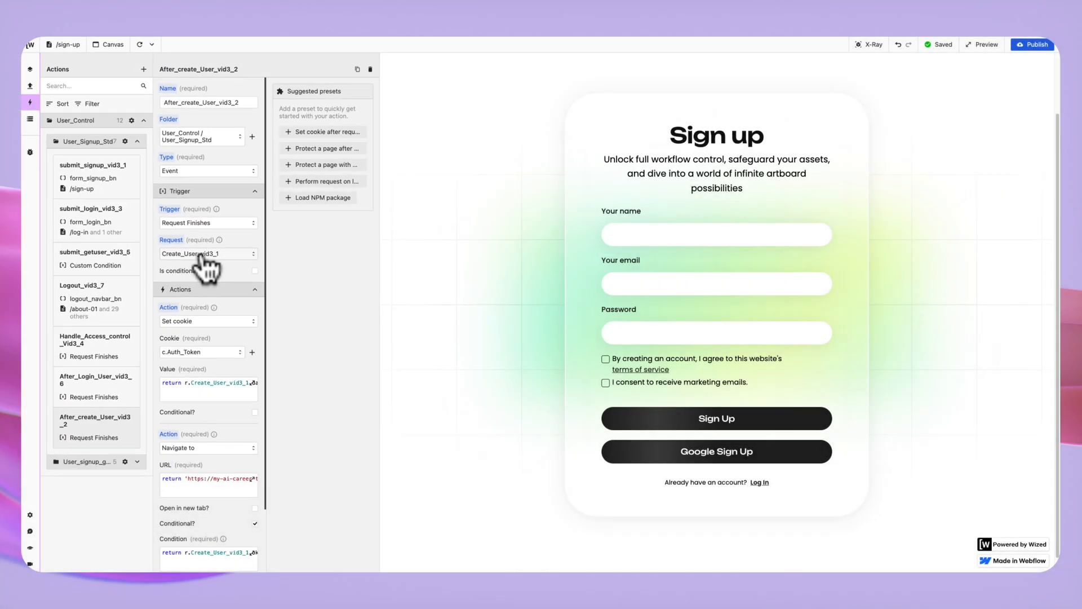
scroll(206, 262, down, 2)
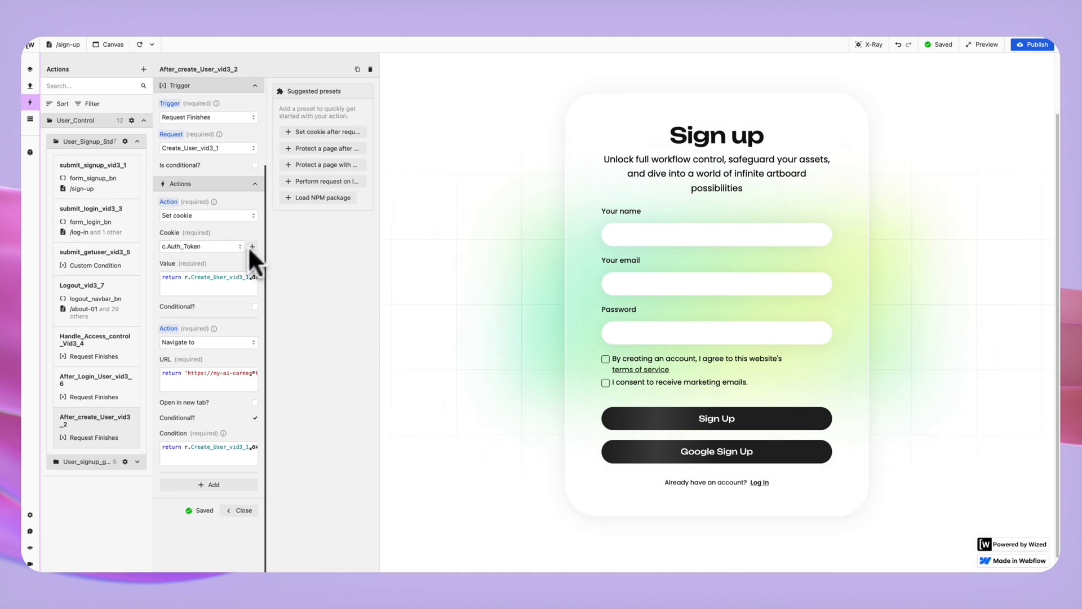
click(216, 279)
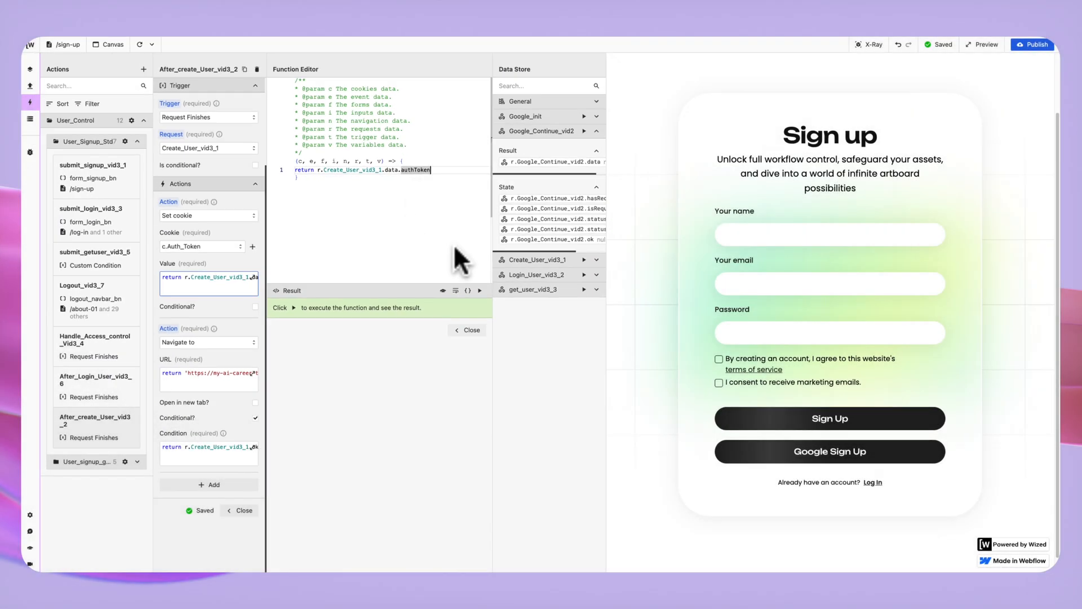
Expand Create_User_vid3_1's Result and State data, then review the Navigate to URL code.
click(596, 260)
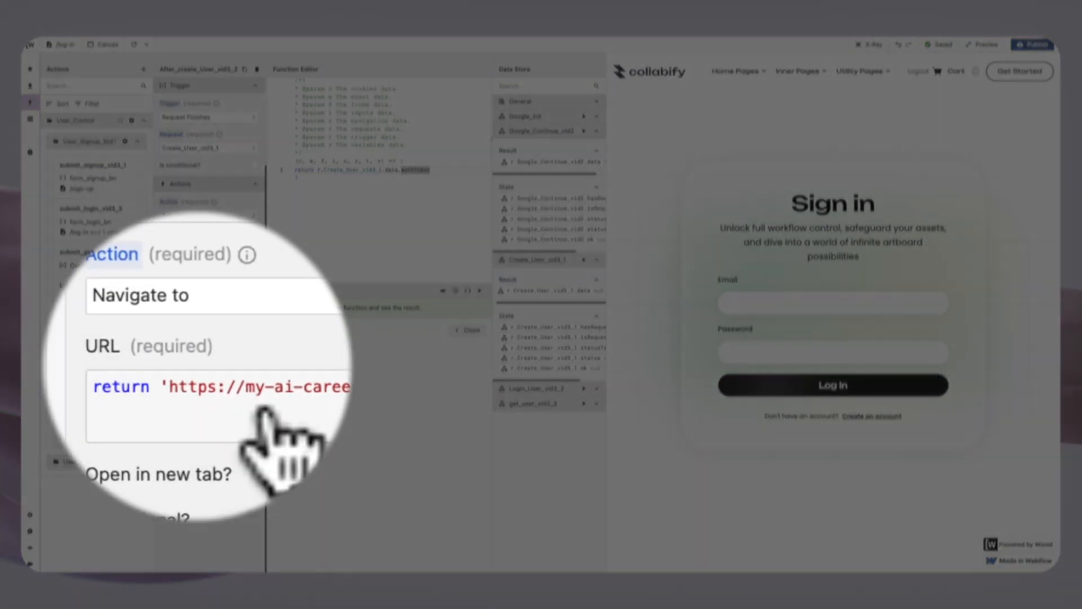
click(219, 253)
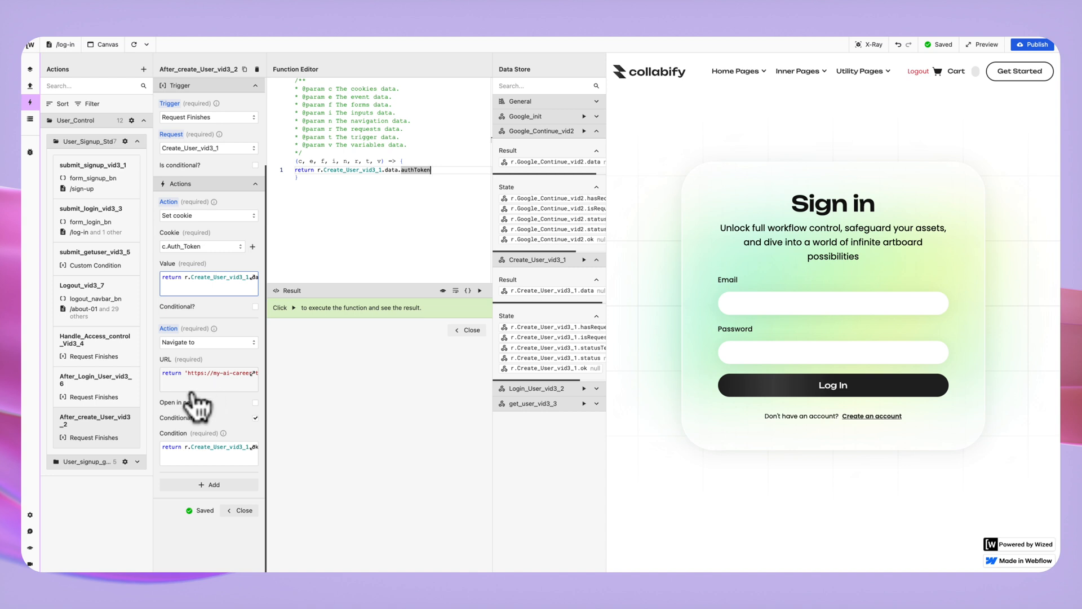
Check the redirect condition returns r.Create_User_vid3_1.ok, then open submit_login_vid3_3's settings.
click(209, 455)
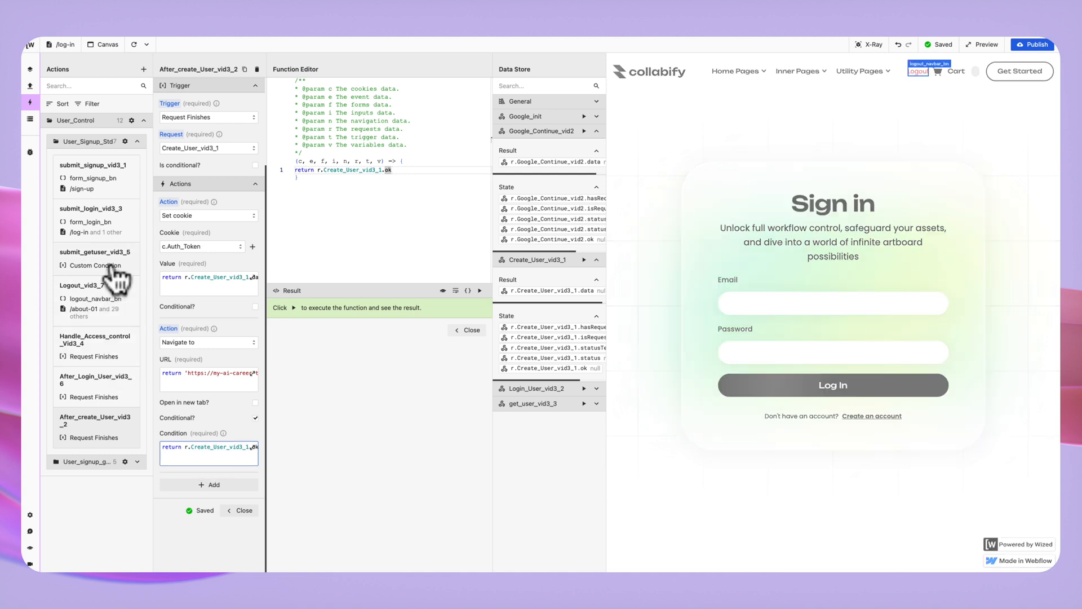
click(91, 224)
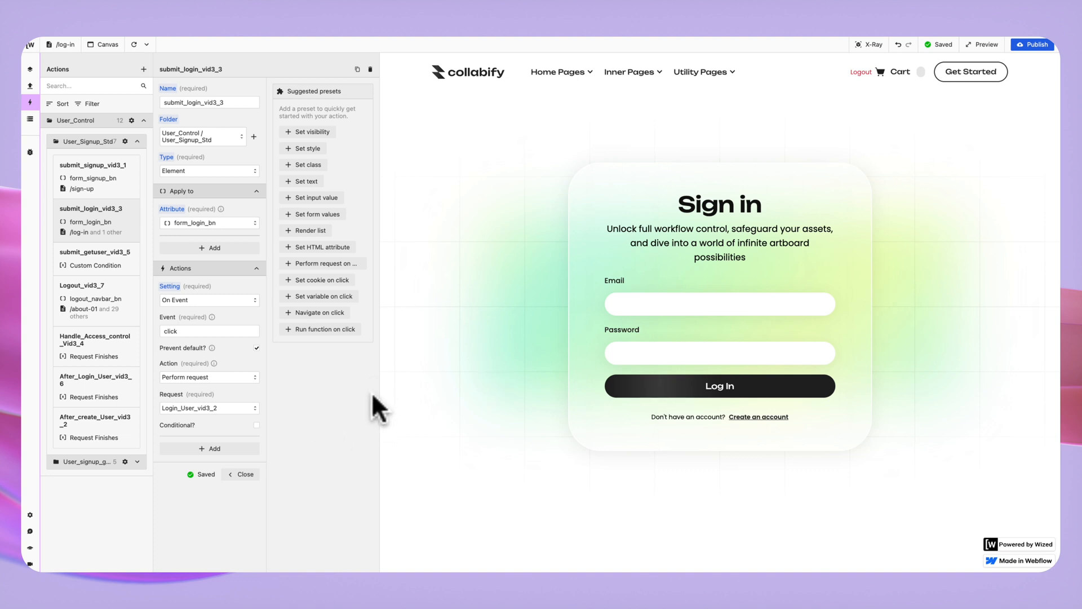
Open After_Login_User_vid3_6 to review its c.Auth_Token Set cookie configuration.
click(88, 382)
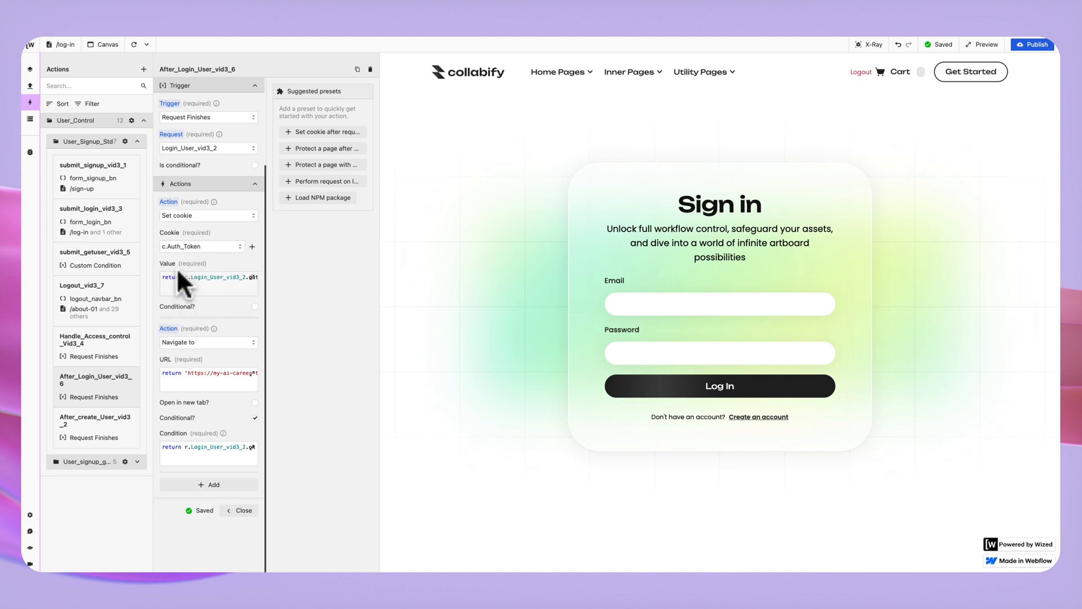
Show the cookie value code returning r.Login_User_vid3_2.data.authToken in the Function Editor.
click(202, 286)
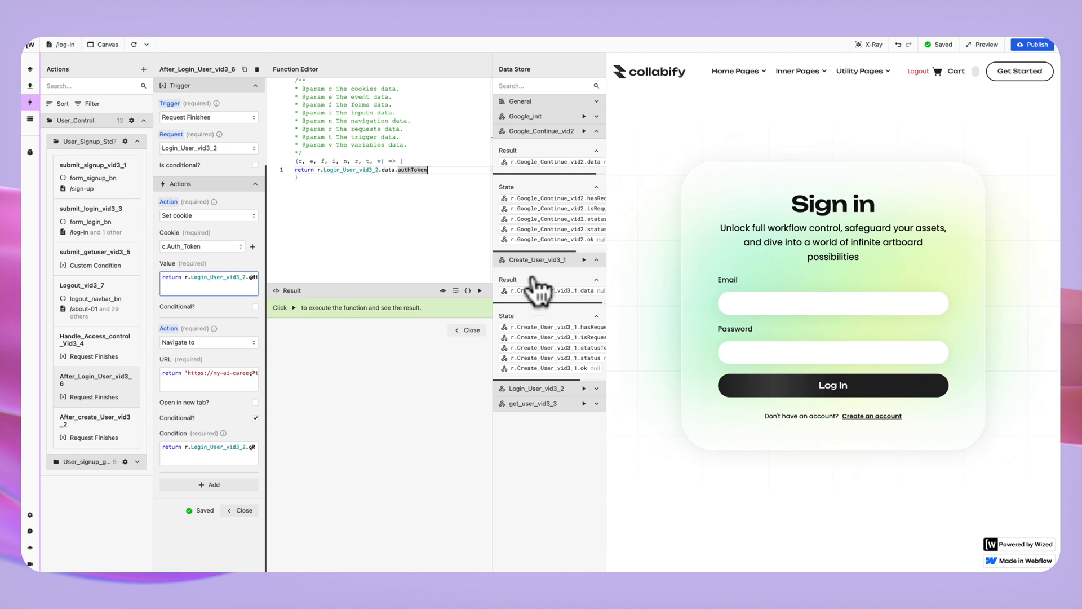
Review After_Login_User_vid3_6's redirect condition code, then open Handle_Access_control_Vid3_4.
scroll(429, 271, down, 1)
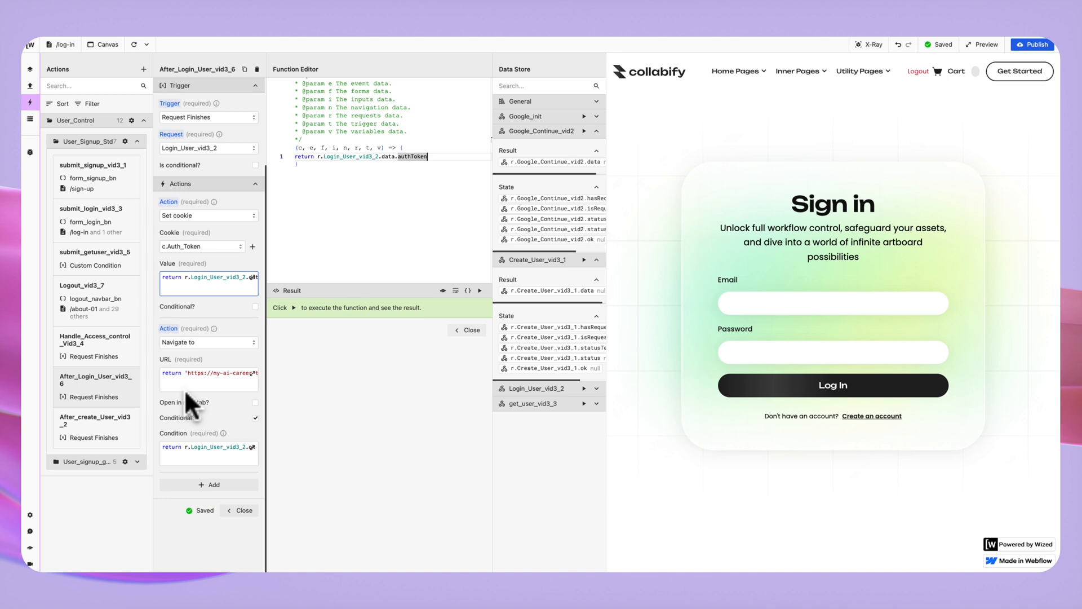
click(231, 456)
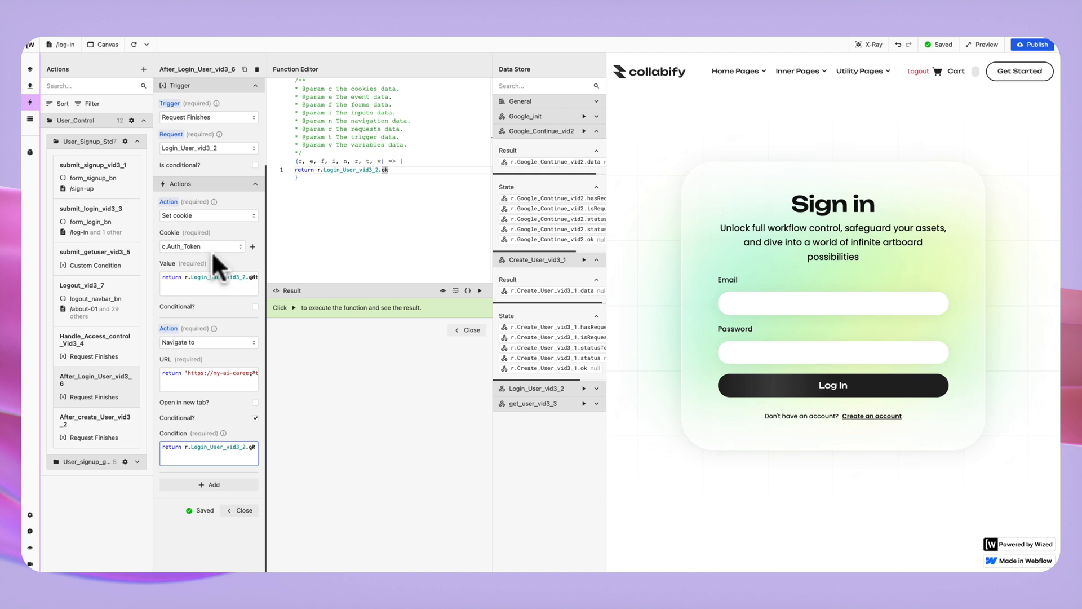
click(96, 339)
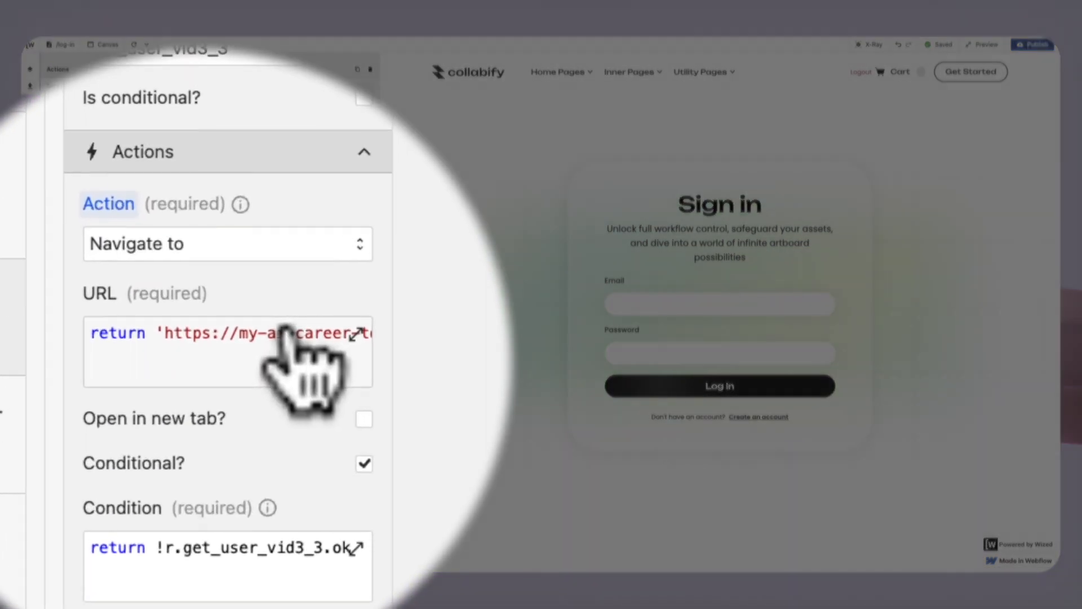
Review the access-control URL and !r.get_user_vid3_3.ok condition code, then open submit_getuser_vid3_5.
click(277, 332)
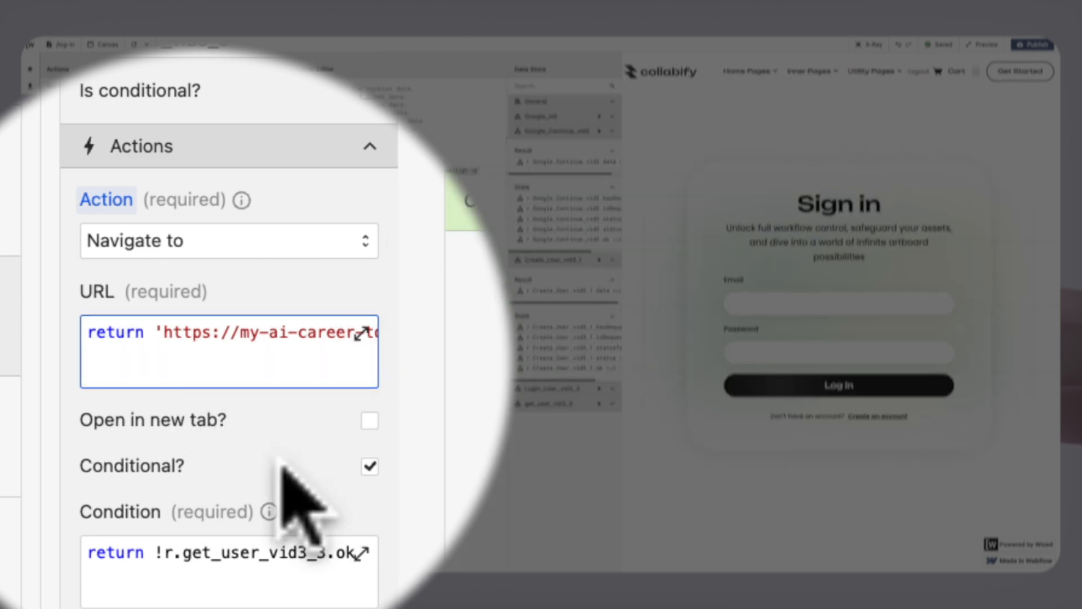
click(225, 595)
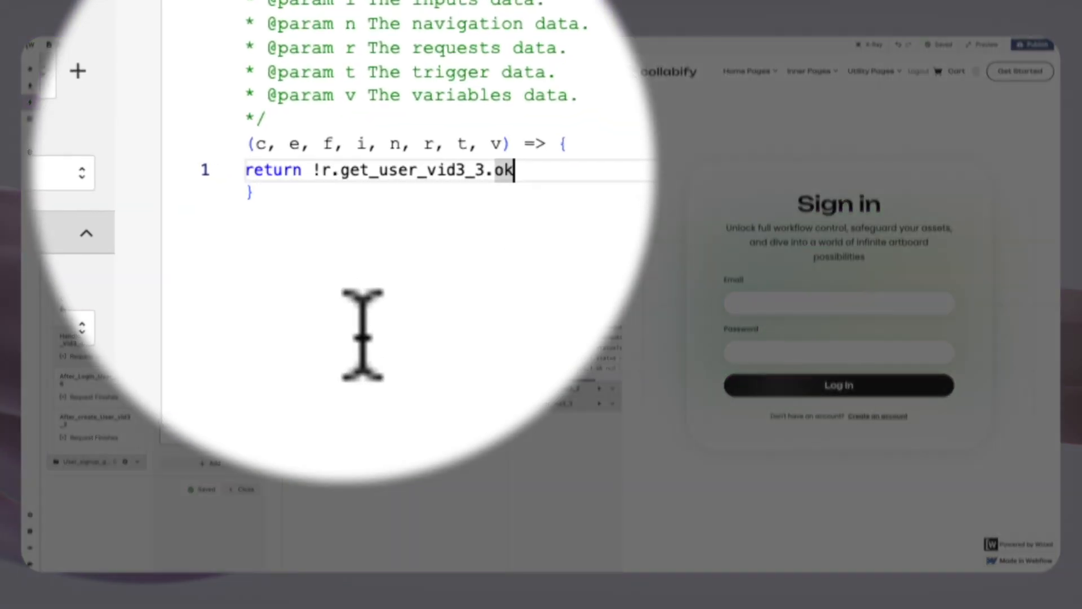
click(323, 169)
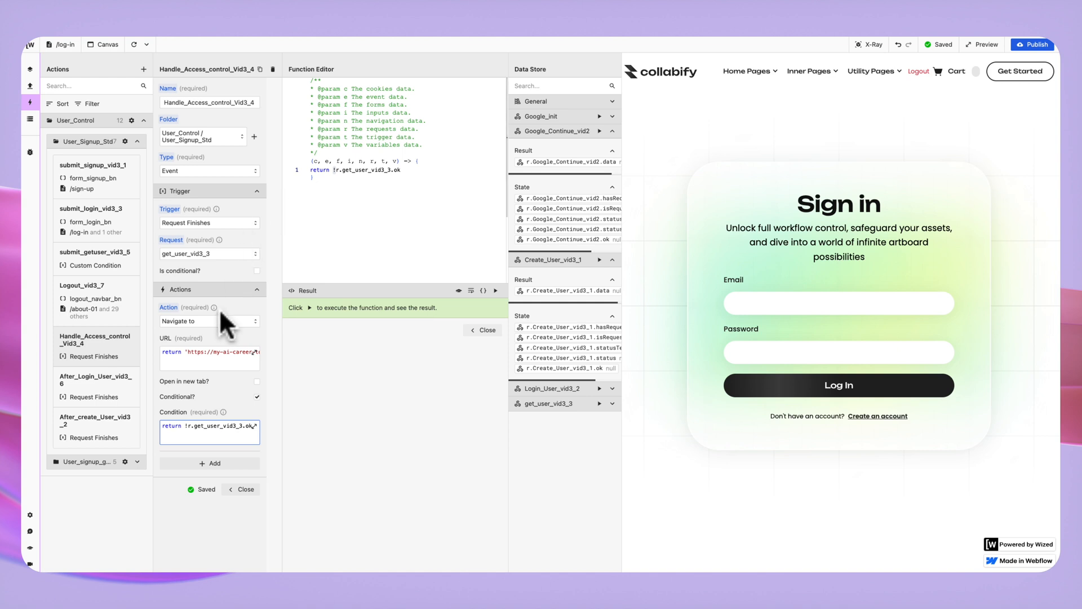
click(217, 361)
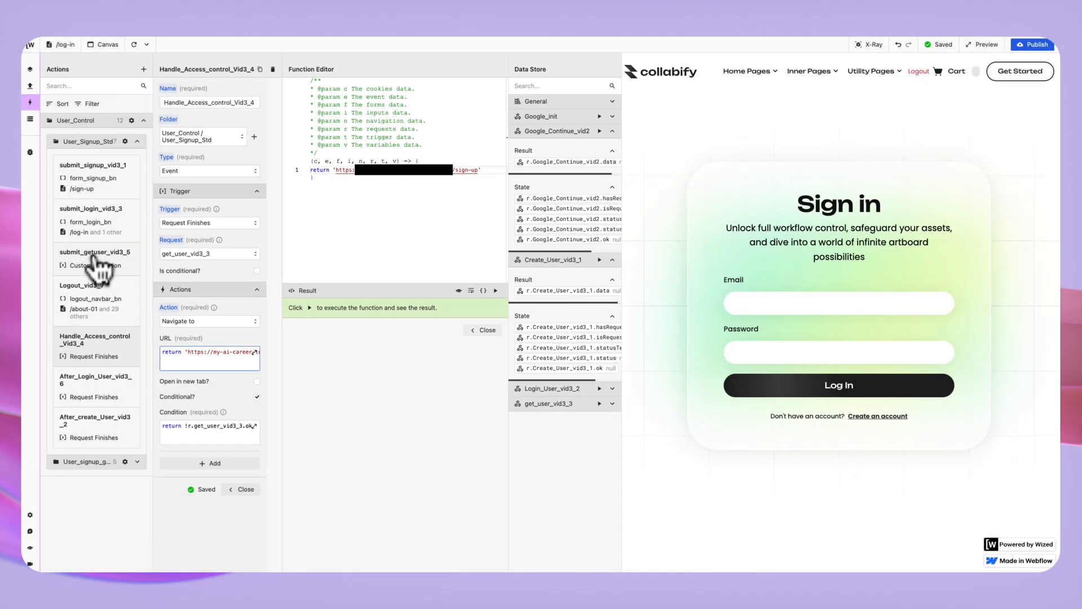
click(95, 256)
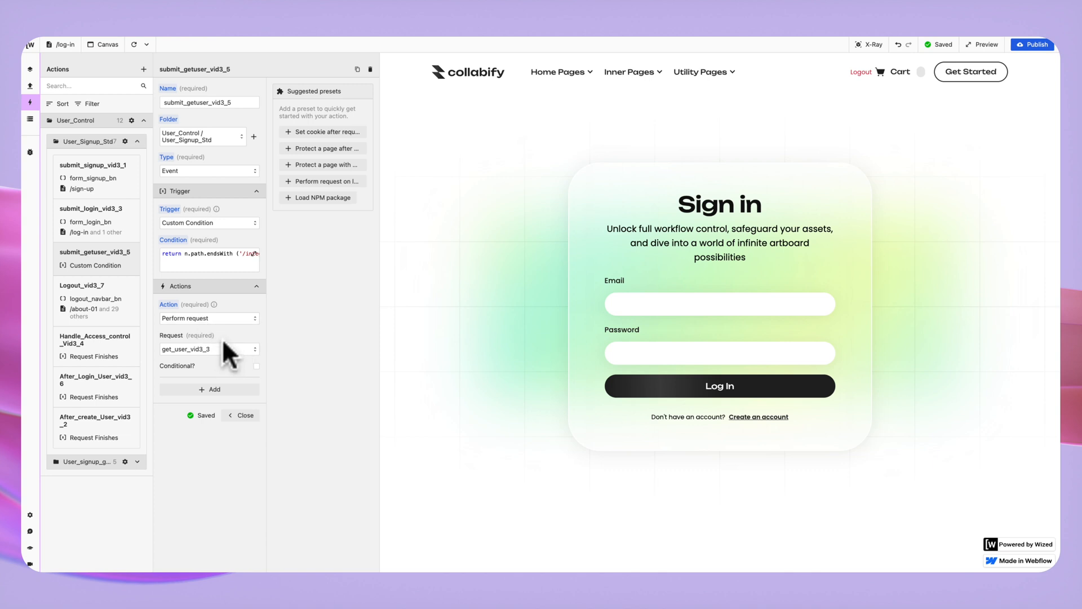
click(226, 265)
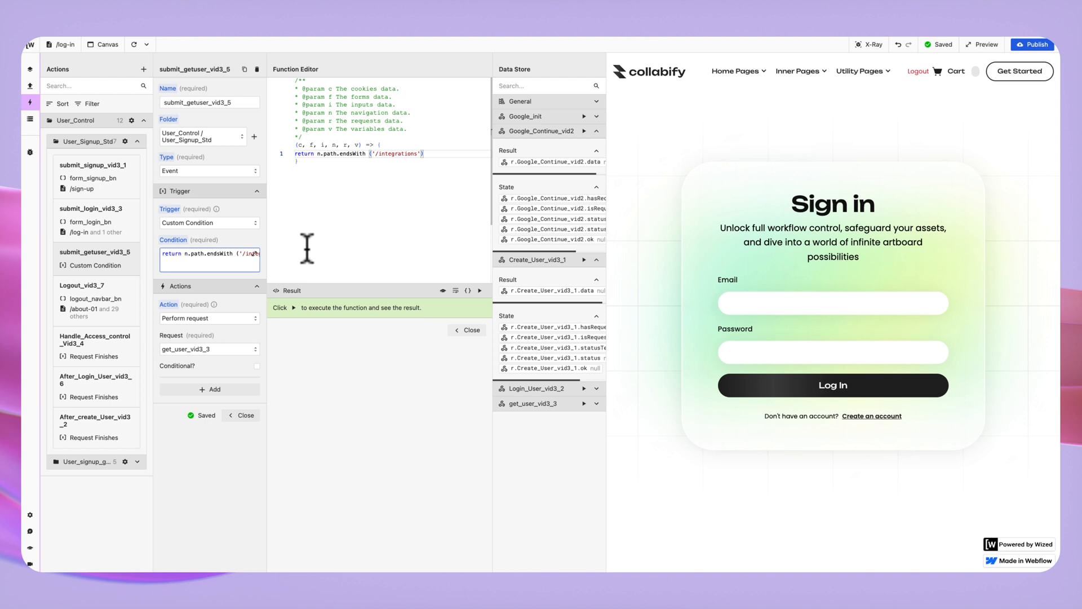
click(467, 330)
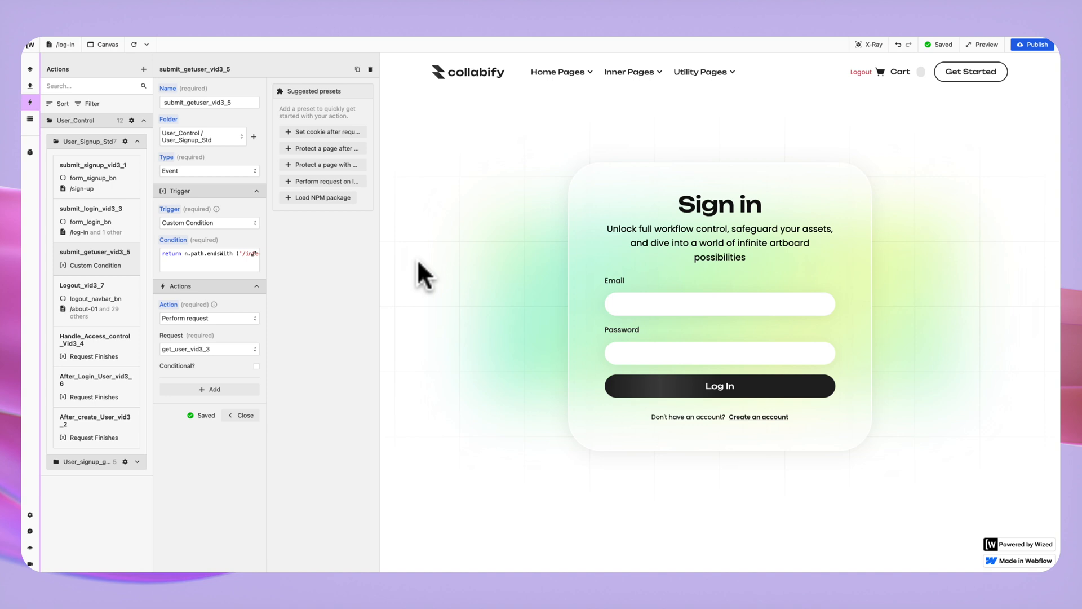
In Logout_vid3_7, make the c.Auth_Token cookie value return '' and review the redirect URL.
click(107, 307)
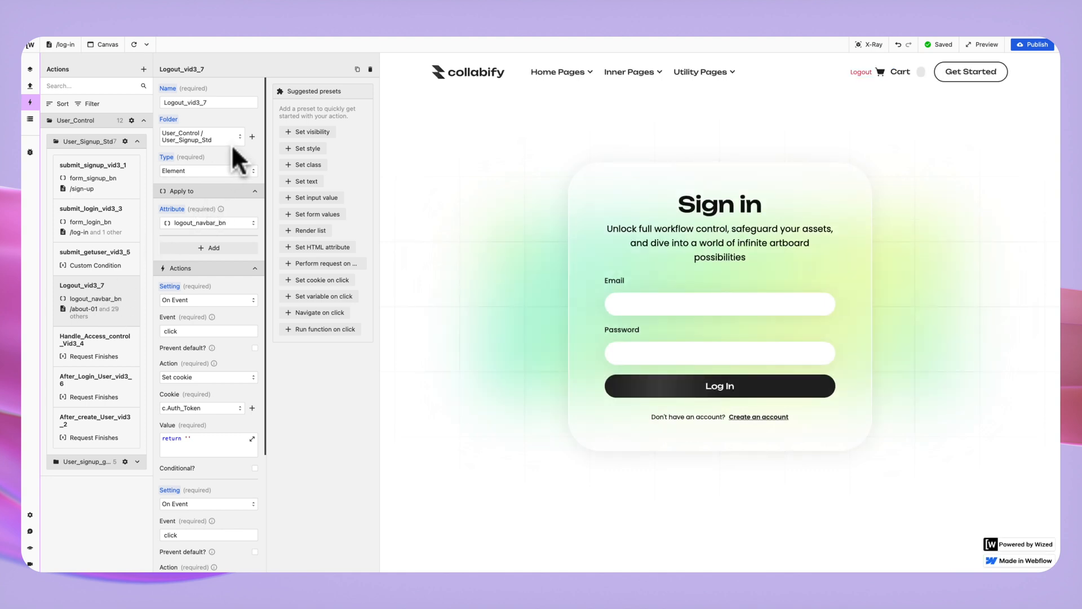
scroll(217, 159, down, 1)
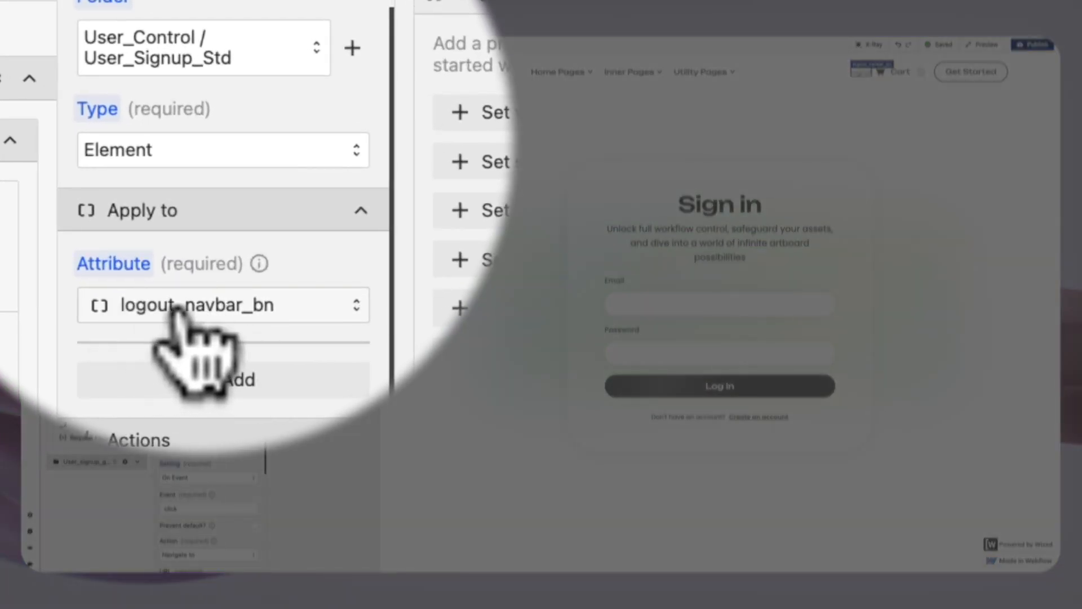
scroll(199, 309, down, 3)
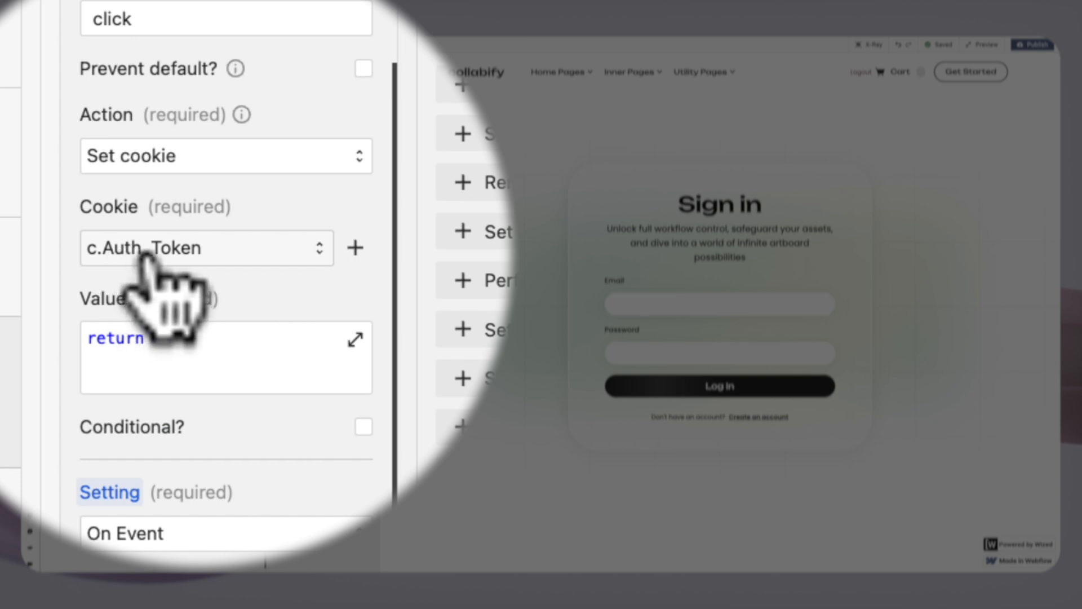
text('')
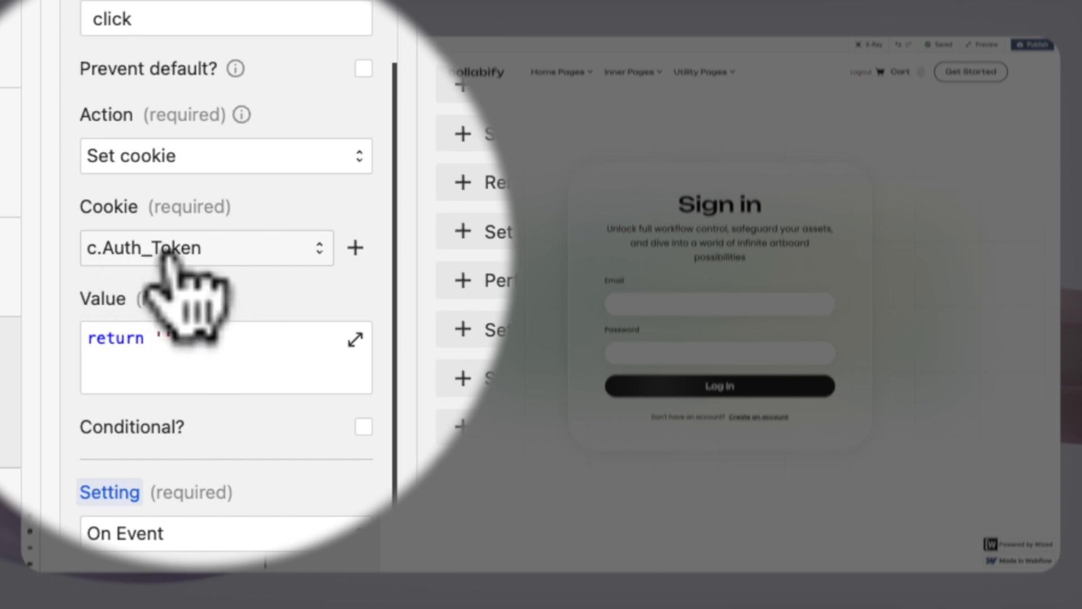
scroll(158, 315, down, 2)
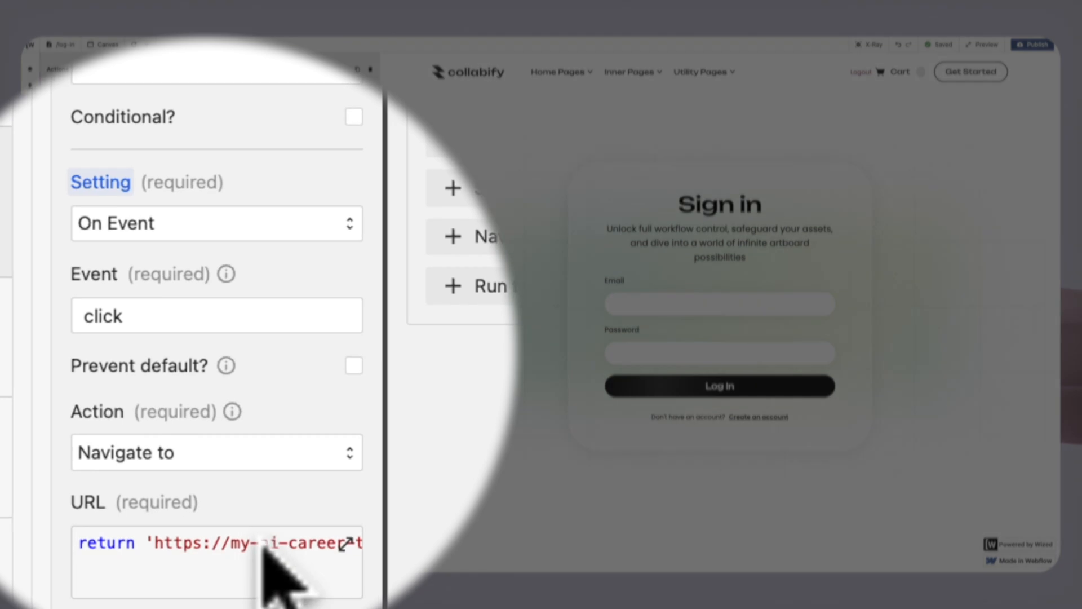
click(252, 559)
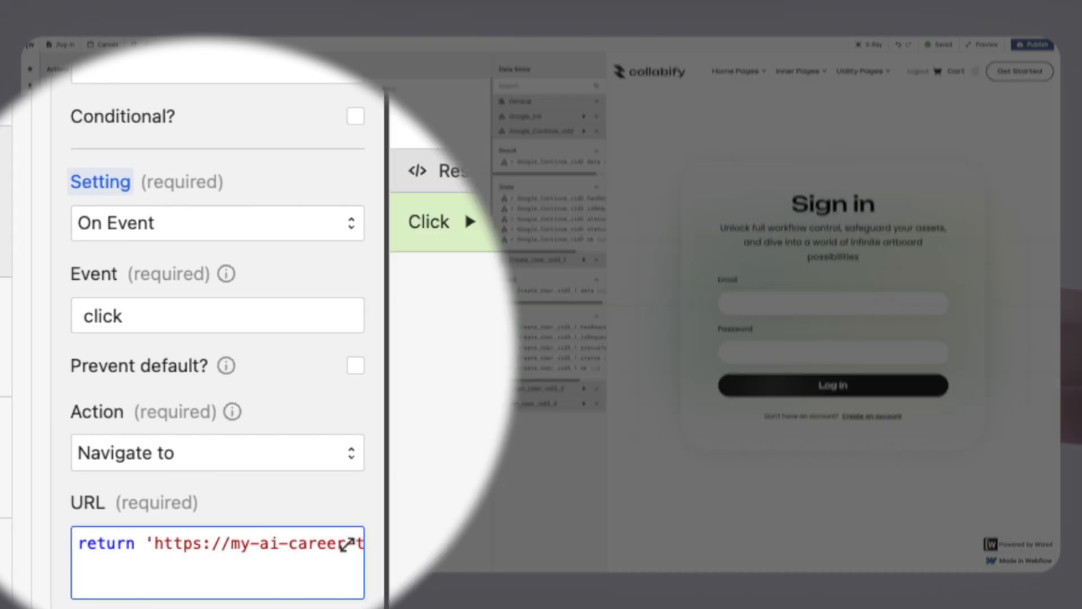